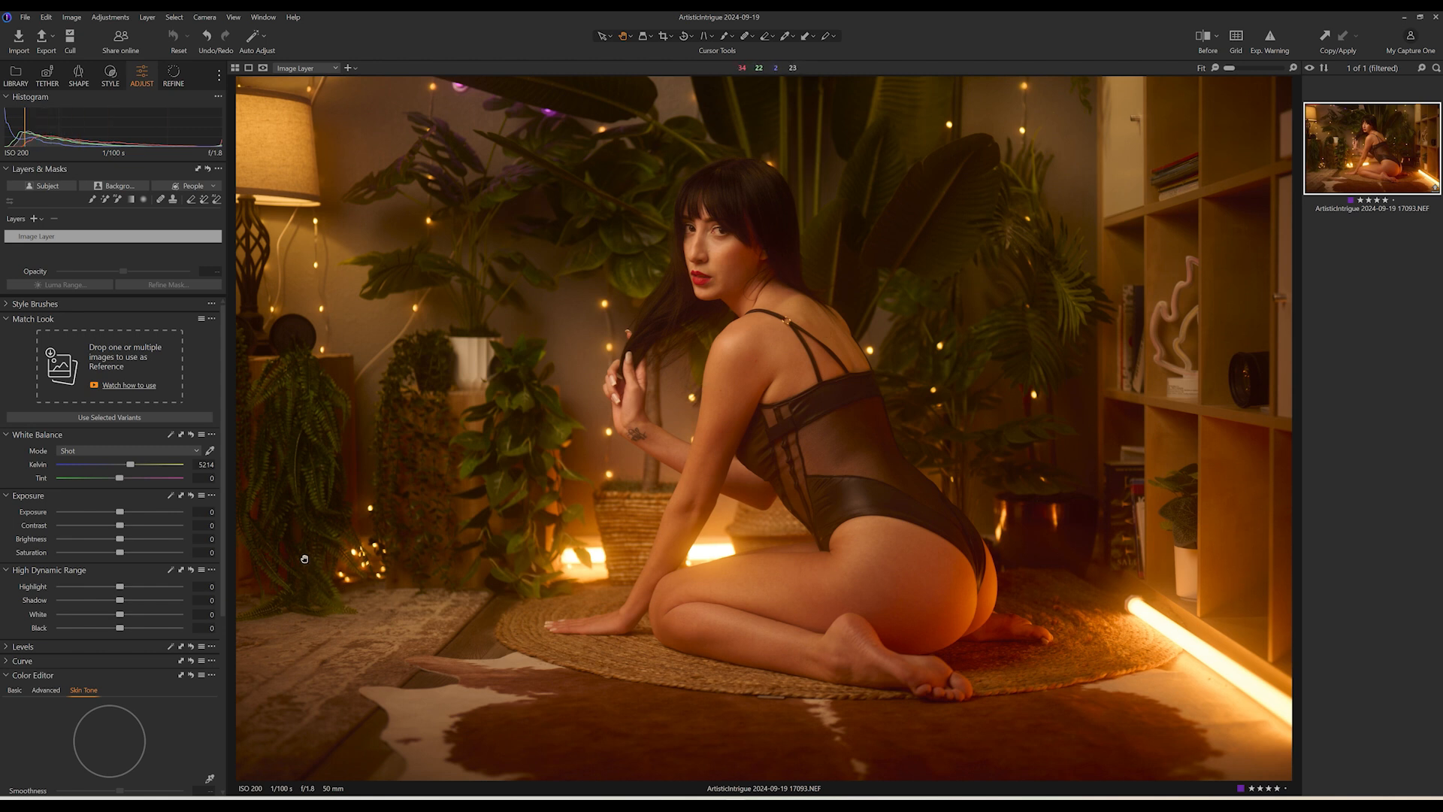
Raise the photo's exposure to 0.26 and add a vignette with an amount of -0.48.
left_click(6, 677)
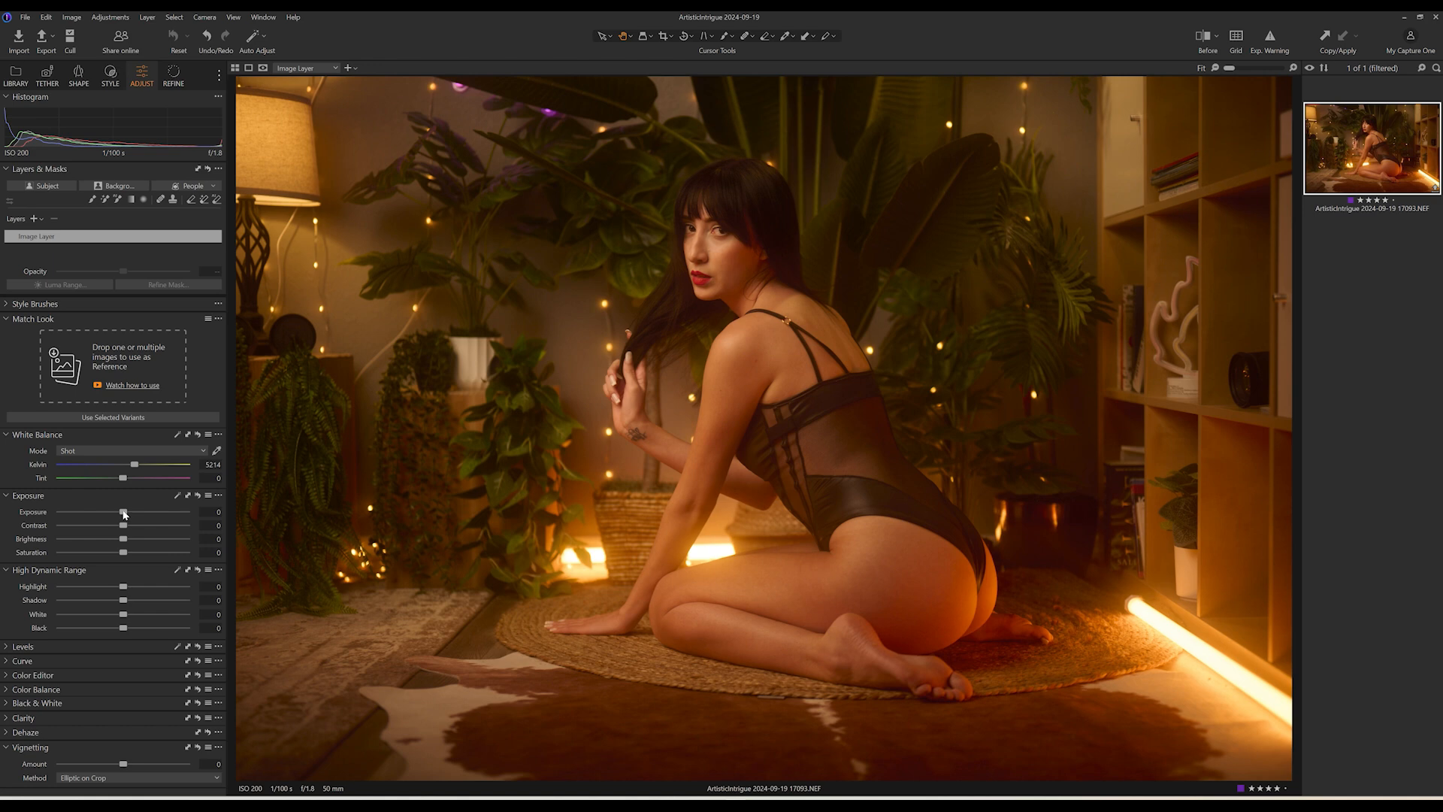
left_click_drag(123, 511, 128, 513)
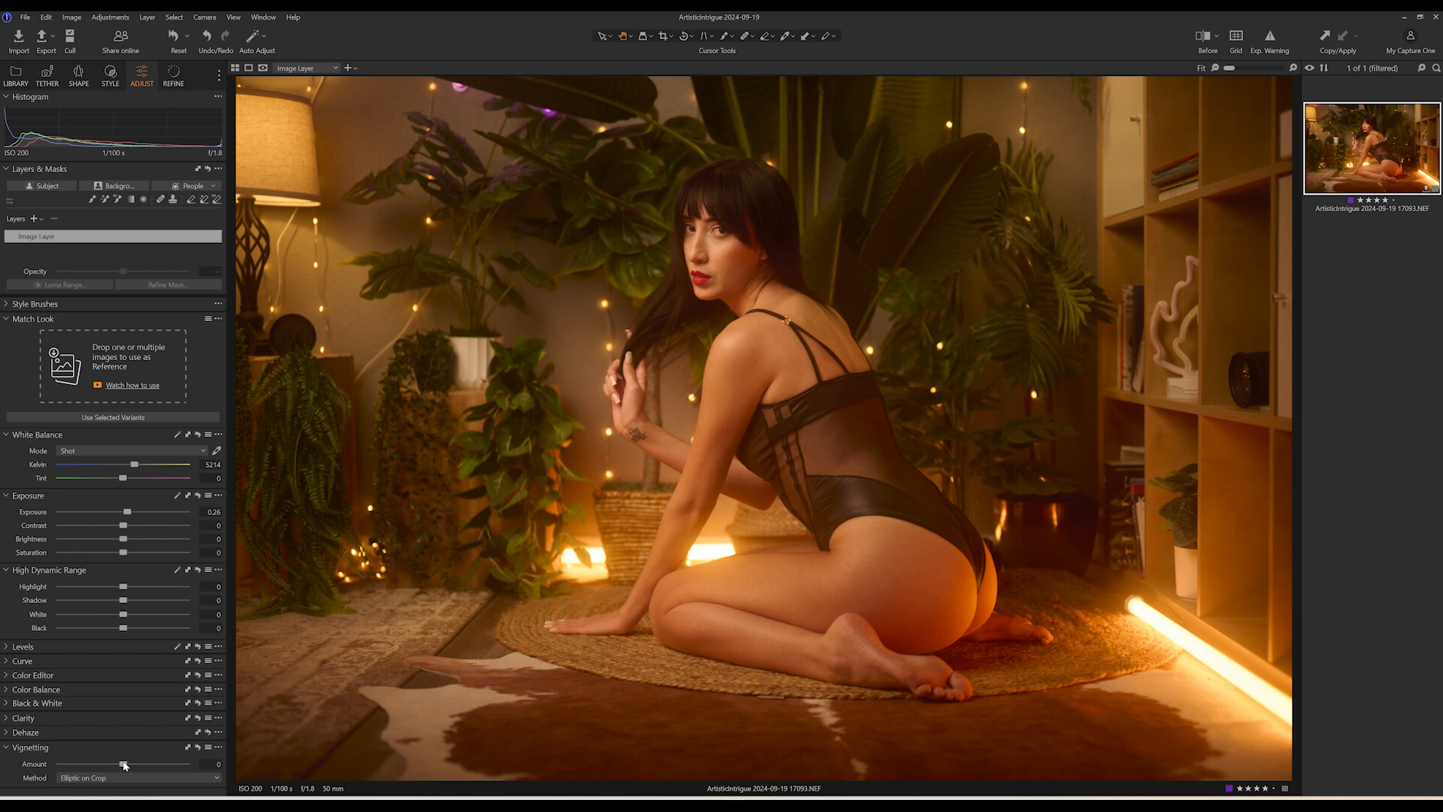
left_click_drag(124, 764, 119, 763)
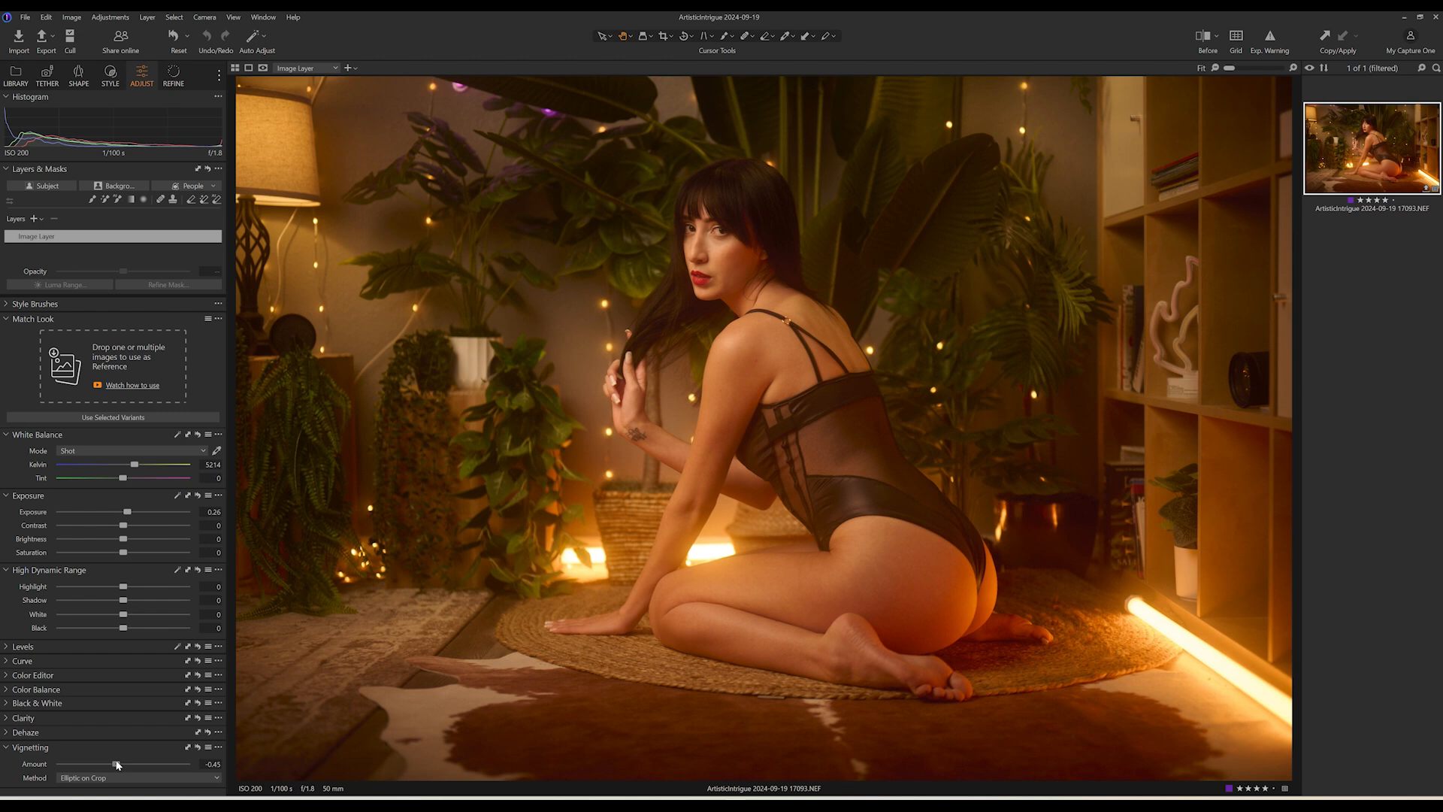
left_click_drag(116, 763, 115, 764)
Export the edited photo to the YouTube Edits folder as an uncompressed 16-bit TIFF with the sRGB IEC61966-2.1 profile.
right_click(1352, 164)
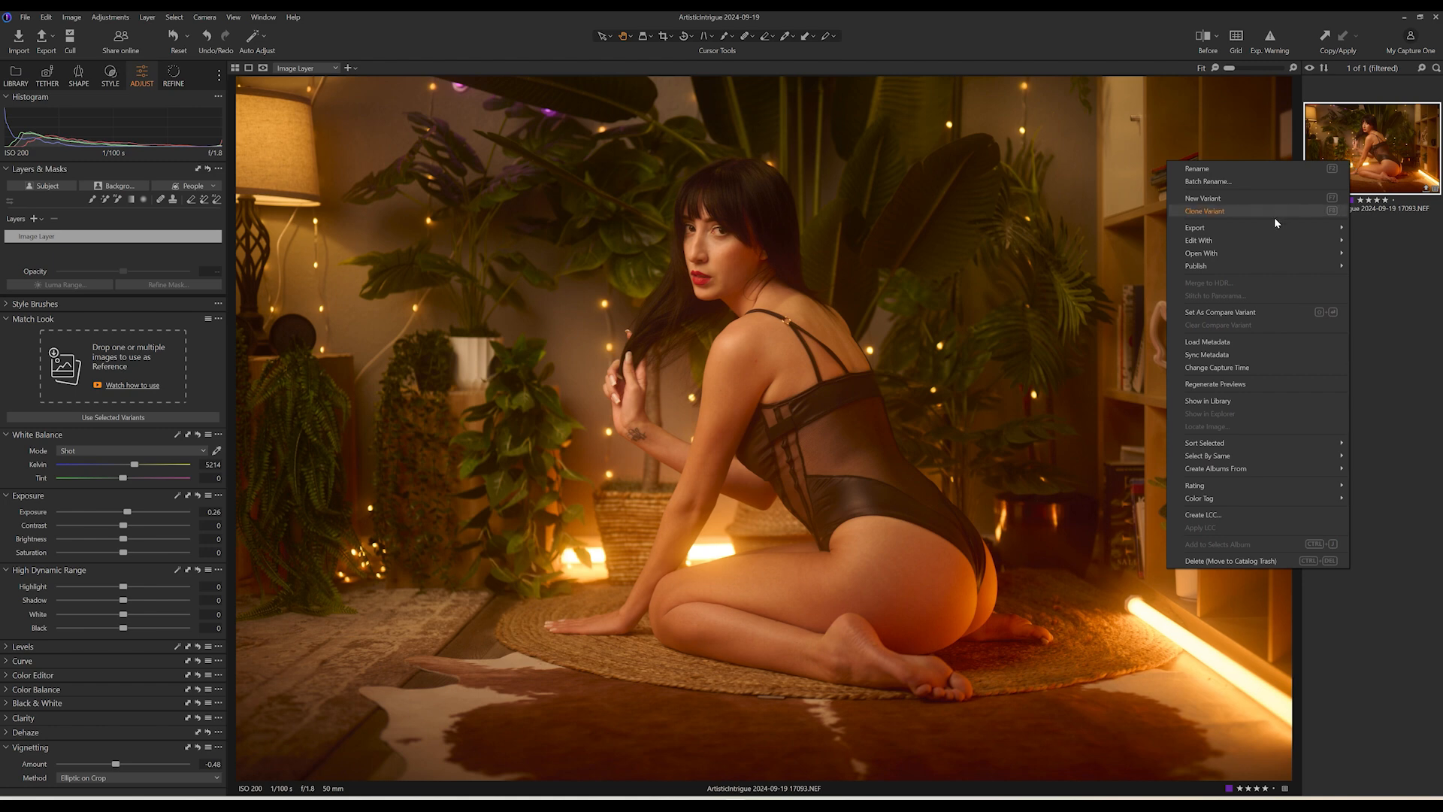
mouse_move(1269, 225)
left_click(1093, 226)
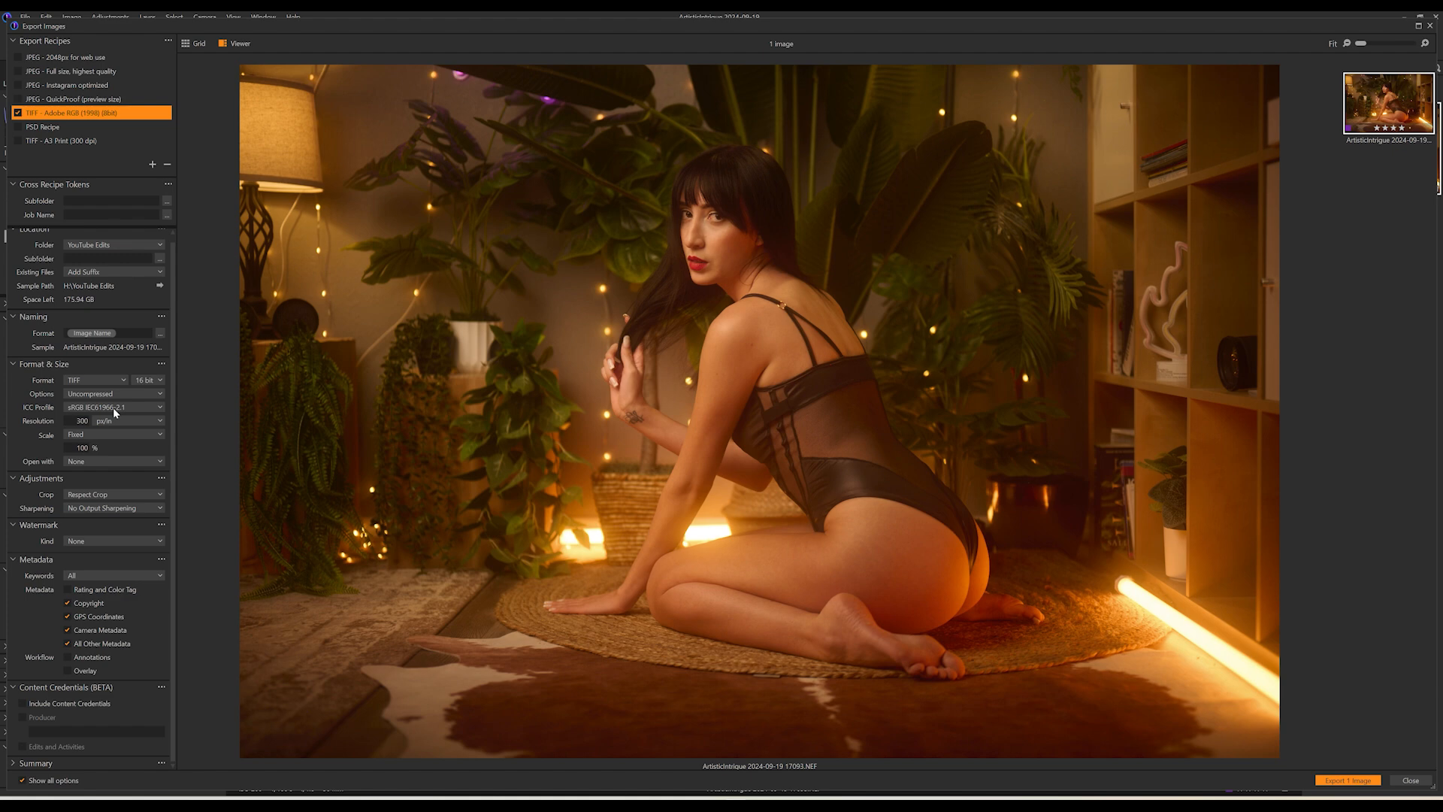
left_click(1330, 782)
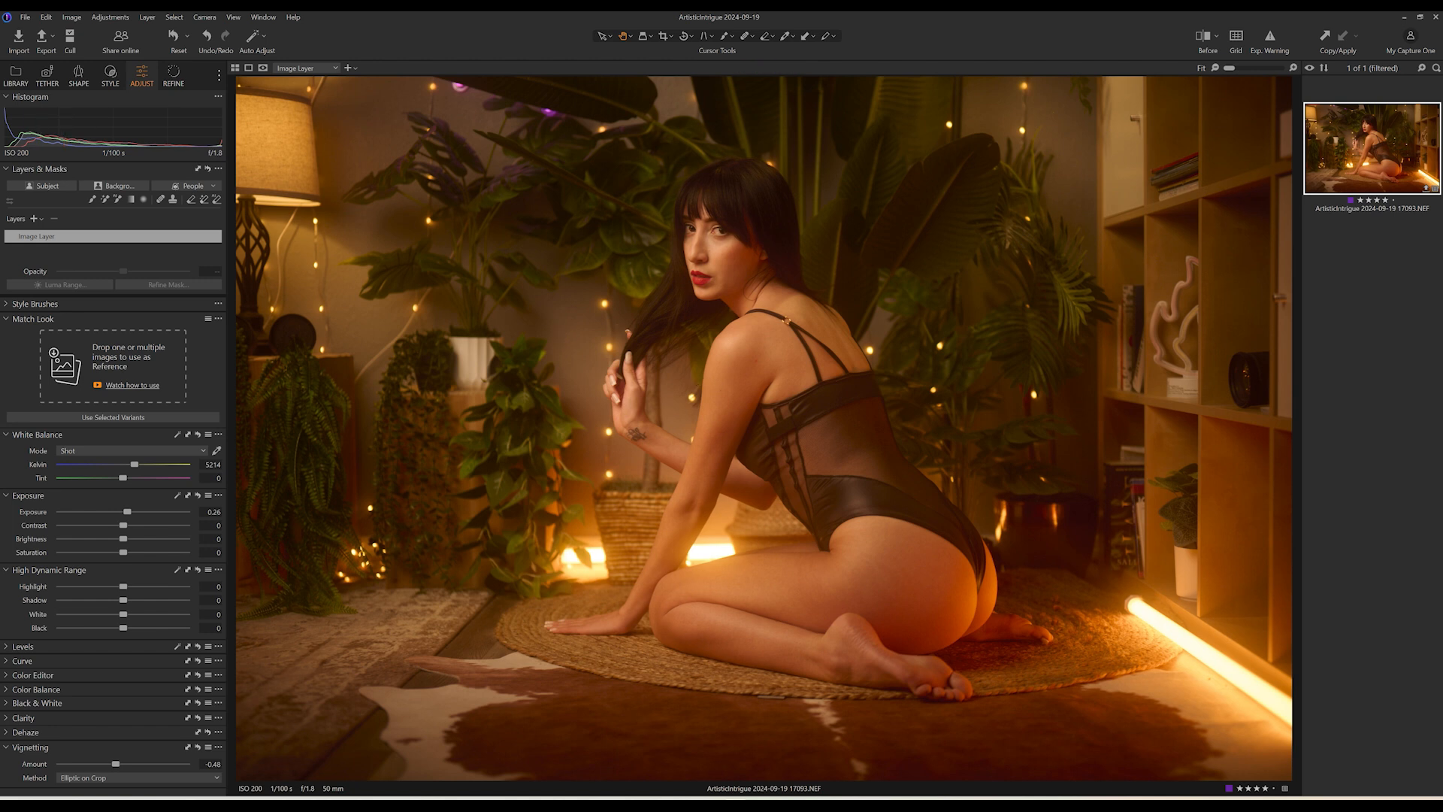
Switch to File Explorer and open the exported TIFF from the YouTube Edits folder on Extreme SSD (H:) in Photoshop.
mouse_move(585, 802)
left_click(586, 748)
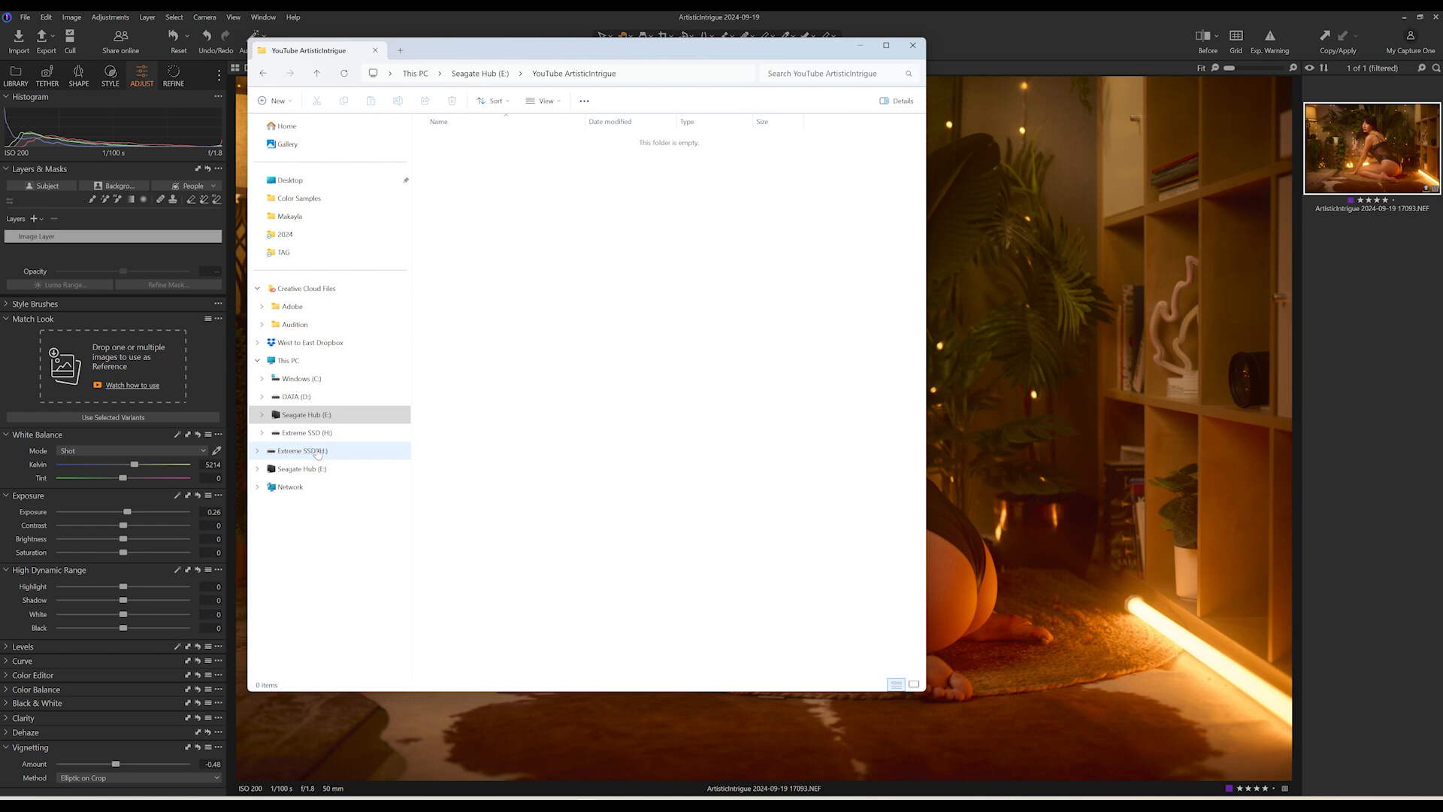
left_click(317, 451)
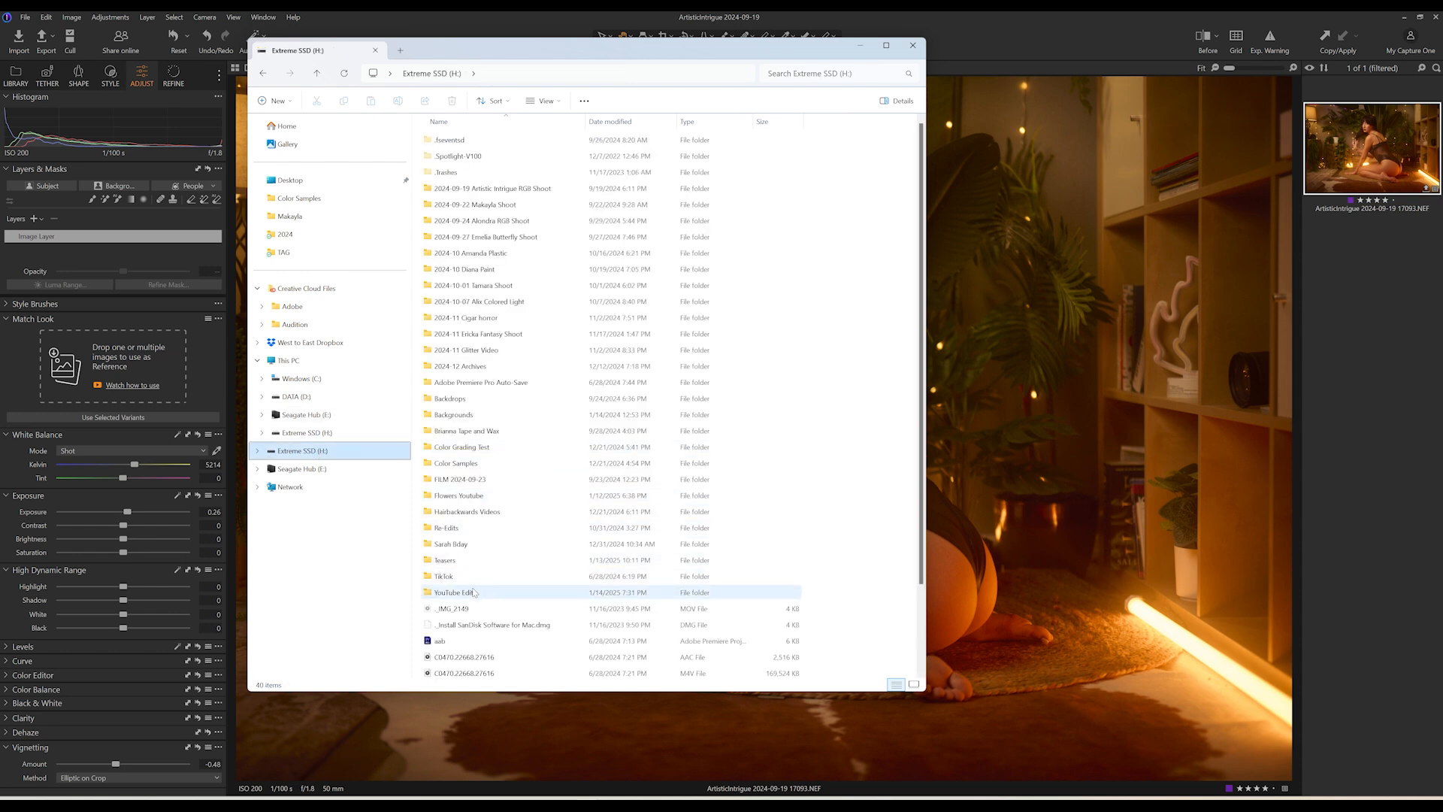
left_click(472, 593)
double_click(472, 592)
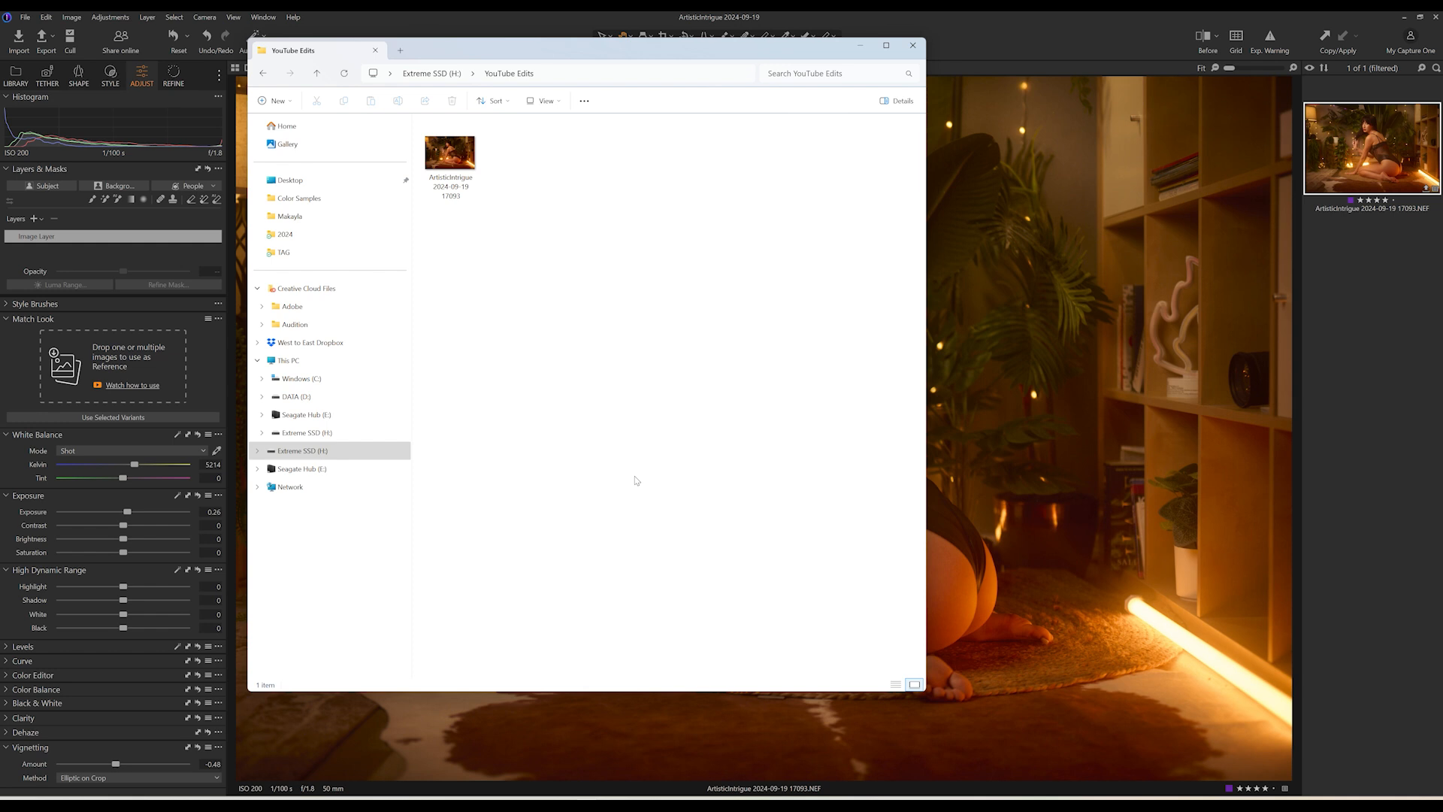
double_click(454, 158)
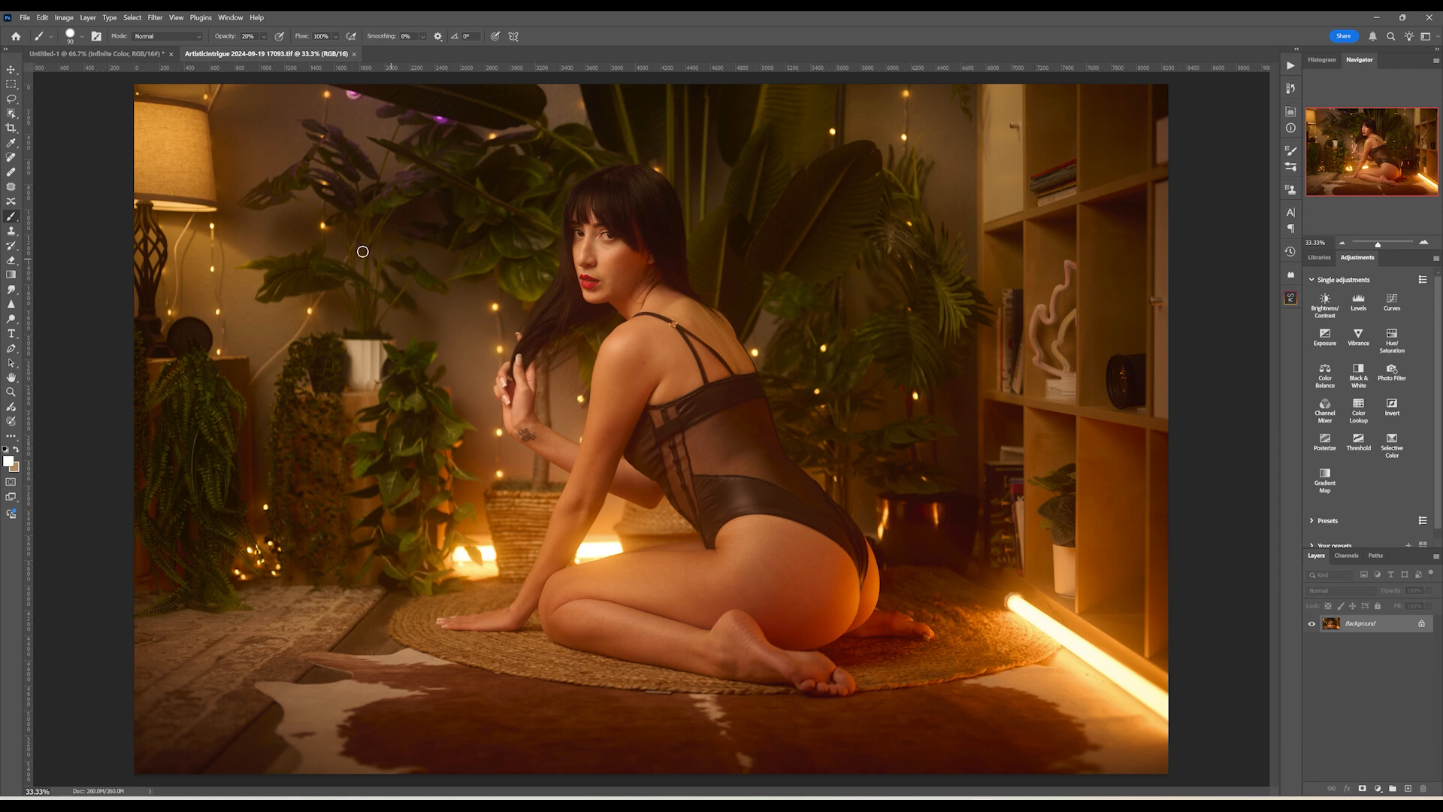
Retouch the small blemishes on the woman's cheek beside the nose with the Patch tool.
left_click(12, 191)
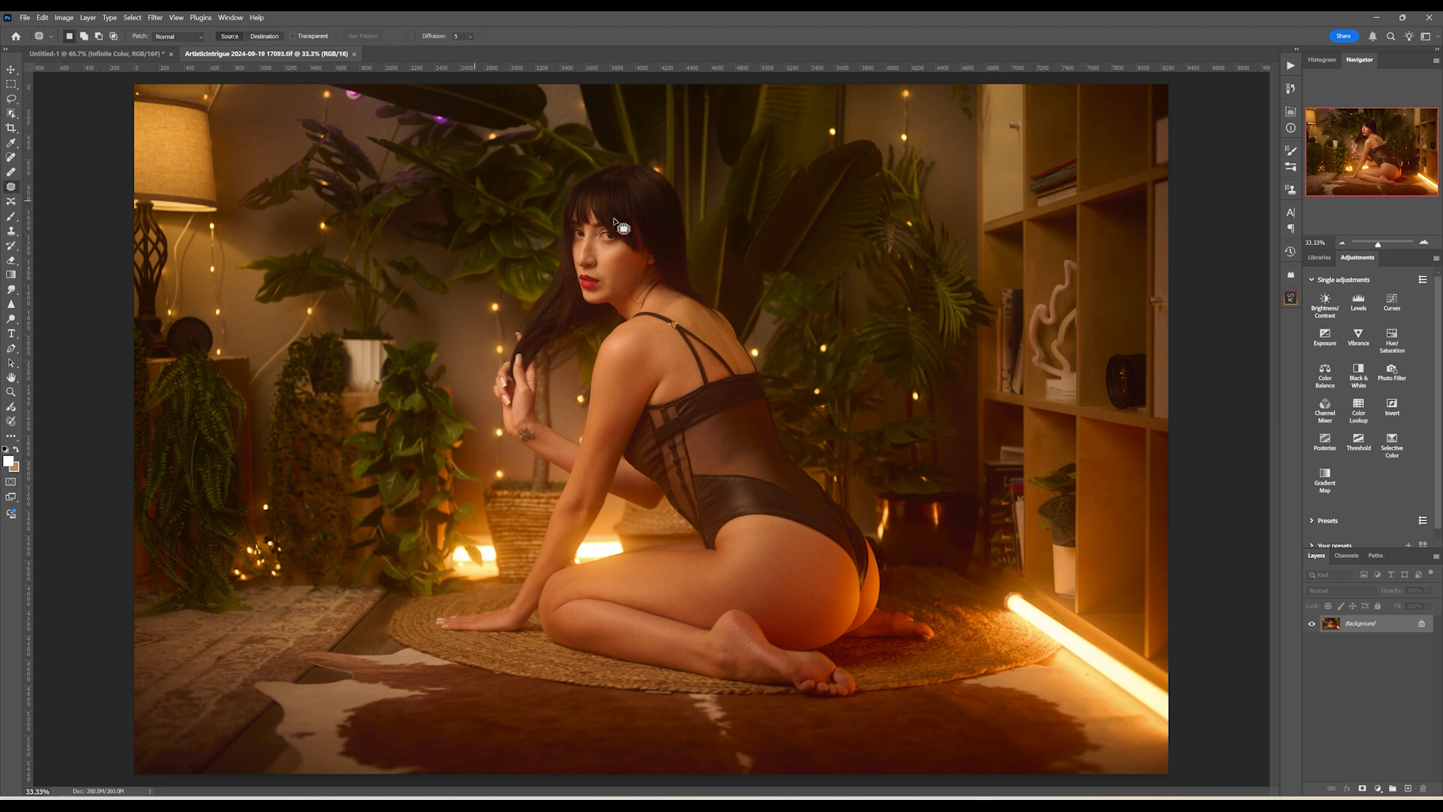
left_click(1384, 241)
left_click(1364, 129)
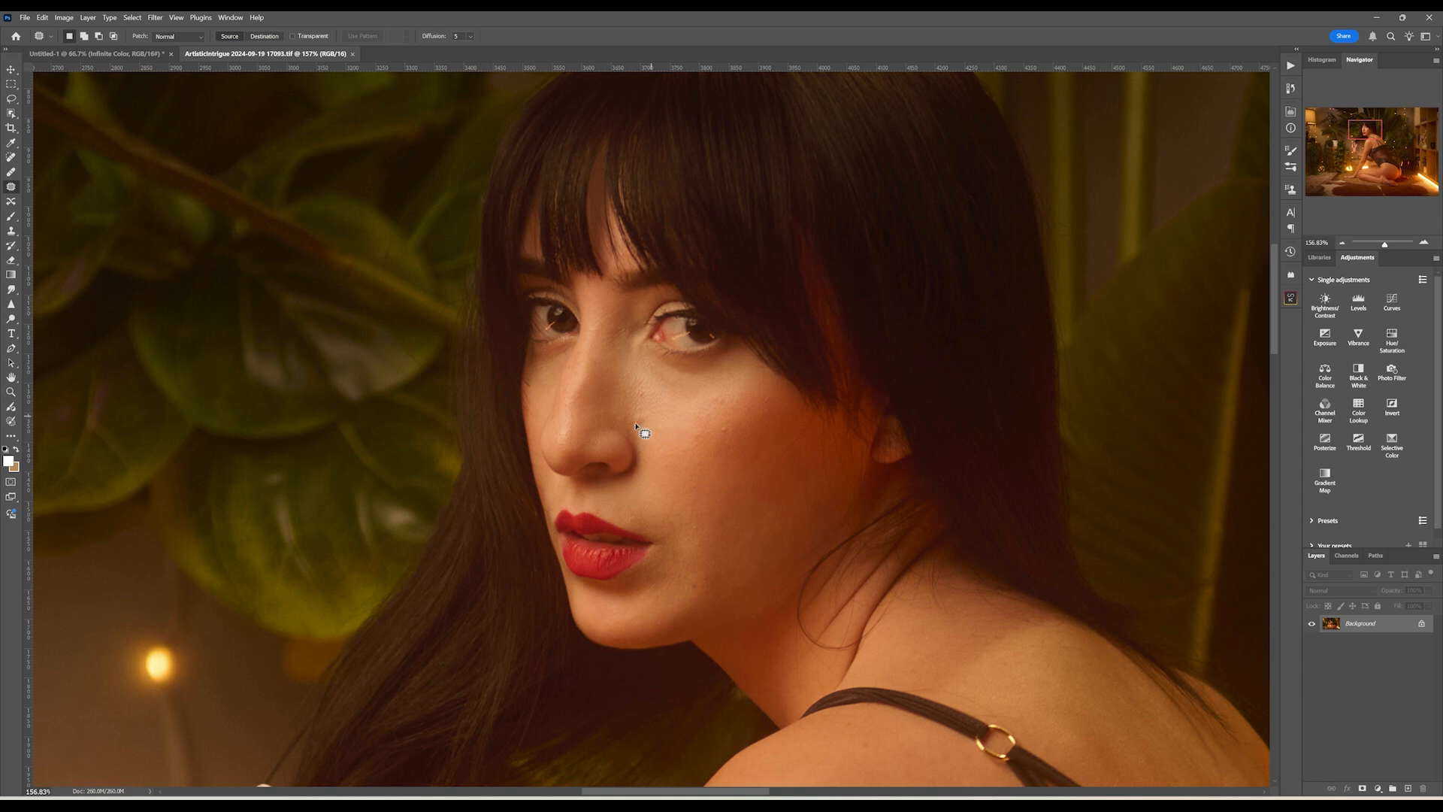
mouse_move(637, 413)
left_mouse_down()
mouse_move(642, 428)
mouse_move(647, 396)
mouse_move(647, 411)
mouse_move(725, 404)
mouse_move(728, 431)
mouse_move(699, 444)
mouse_move(701, 430)
mouse_move(716, 438)
left_mouse_up()
key("ctrl+d")
key("ctrl+d")
key("ctrl+d")
key("ctrl+d")
key("ctrl+d")
Patch the small skin blemishes on the woman's shoulder and upper arm.
left_click_drag(712, 490, 696, 383)
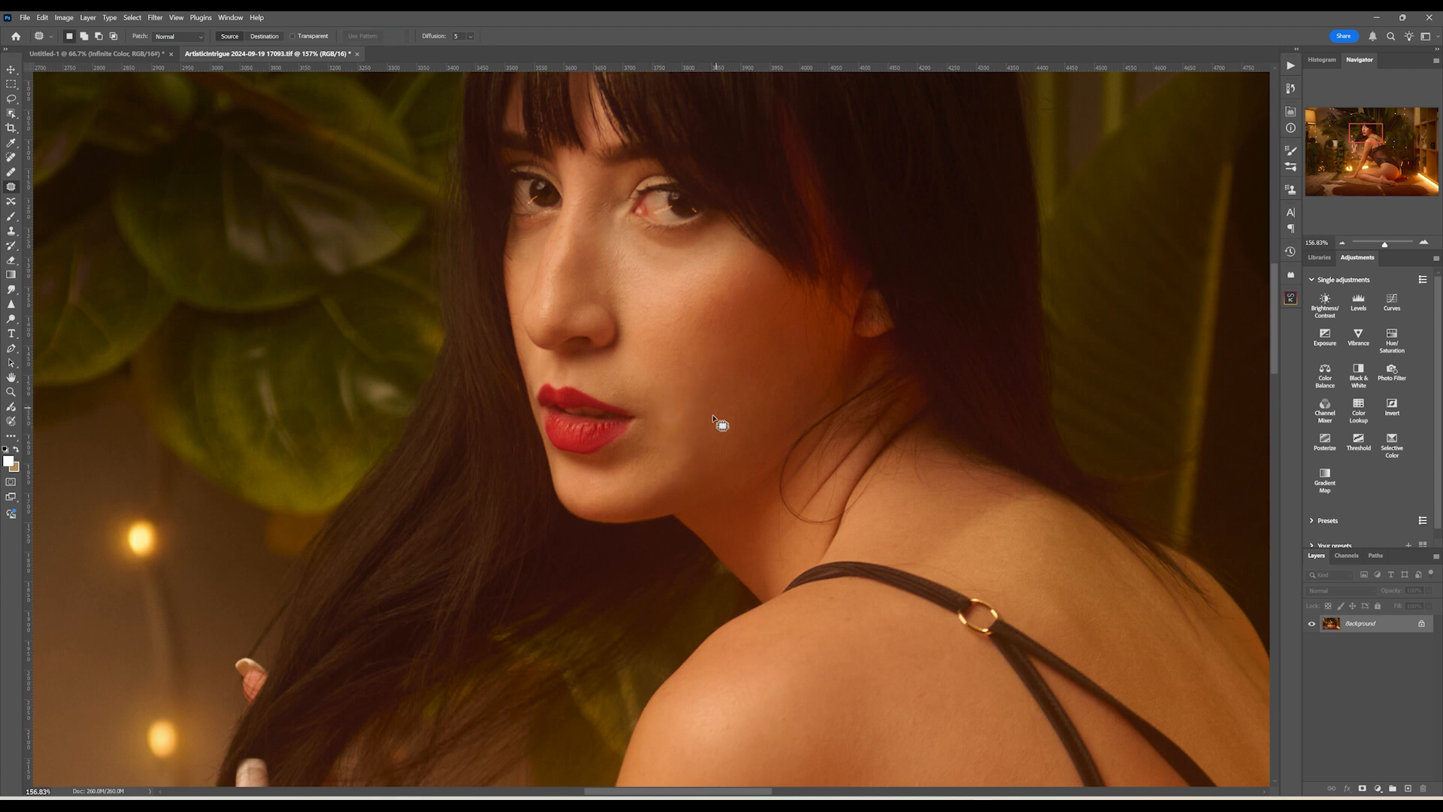
left_click_drag(740, 492, 626, 414)
left_click_drag(755, 620, 630, 298)
mouse_move(621, 379)
left_mouse_down()
mouse_move(635, 392)
mouse_move(622, 380)
left_mouse_up()
left_click_drag(623, 392, 652, 397)
left_click_drag(590, 481, 674, 317)
left_click_drag(540, 219, 556, 226)
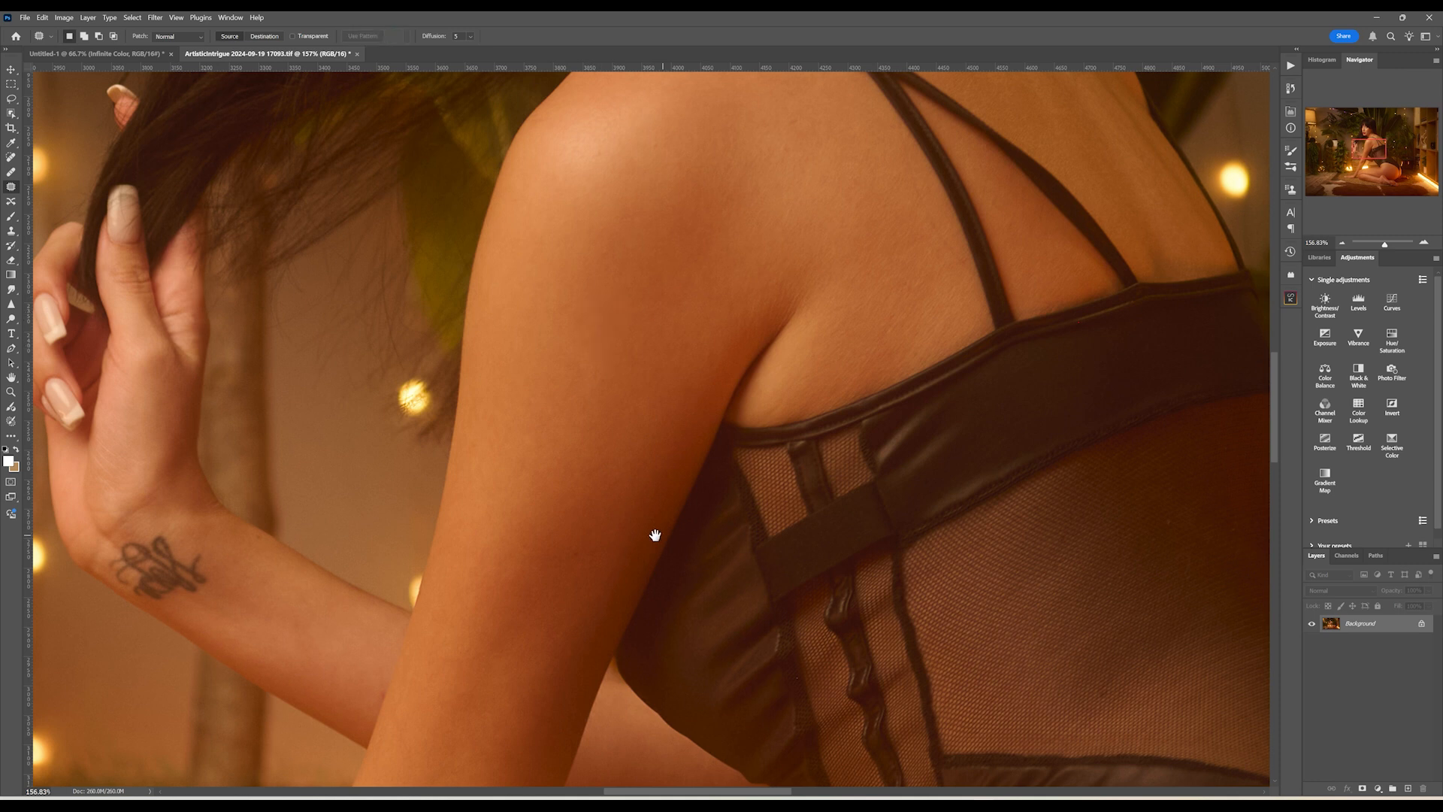
Patch the dark spot on the lower leg near the ankle and clear the selection.
left_click_drag(654, 531, 663, 248)
left_click_drag(614, 428, 666, 280)
left_click_drag(634, 506, 758, 263)
left_click_drag(591, 534, 683, 376)
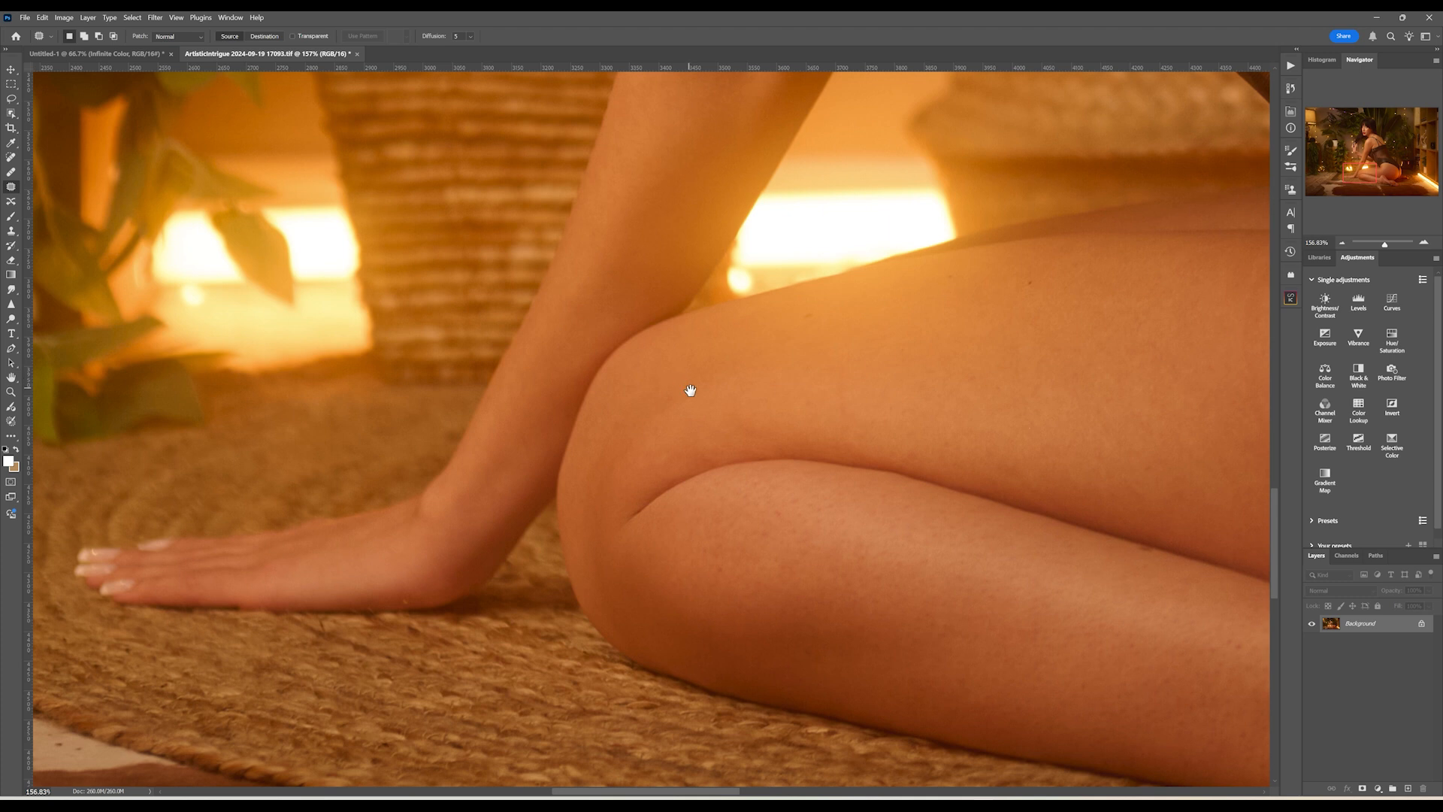
left_click_drag(950, 473, 572, 316)
left_click_drag(837, 461, 417, 342)
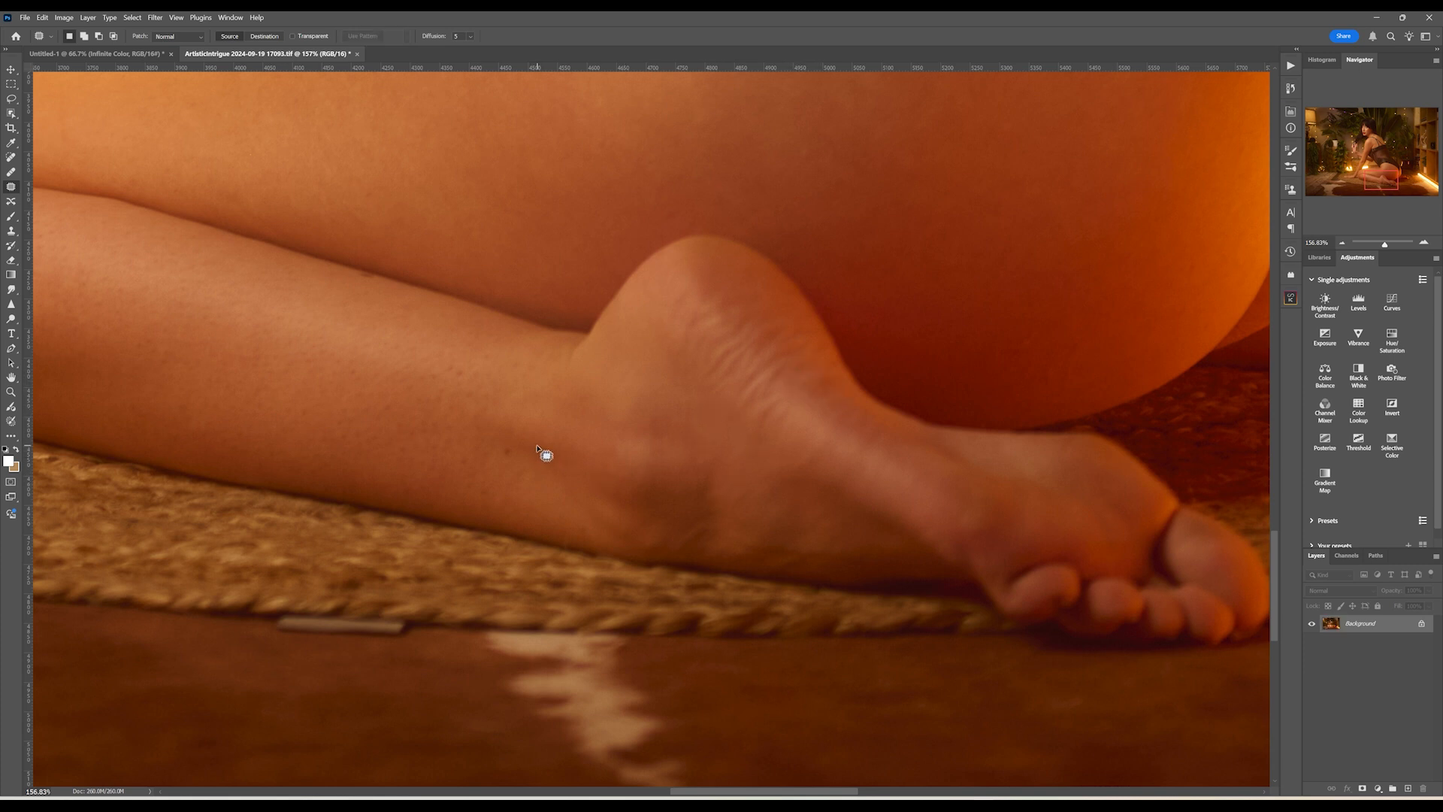
left_click_drag(535, 446, 579, 462)
key("Escape")
Patch the small spot along the upper edge of the bodysuit's back band.
left_click_drag(929, 345, 409, 590)
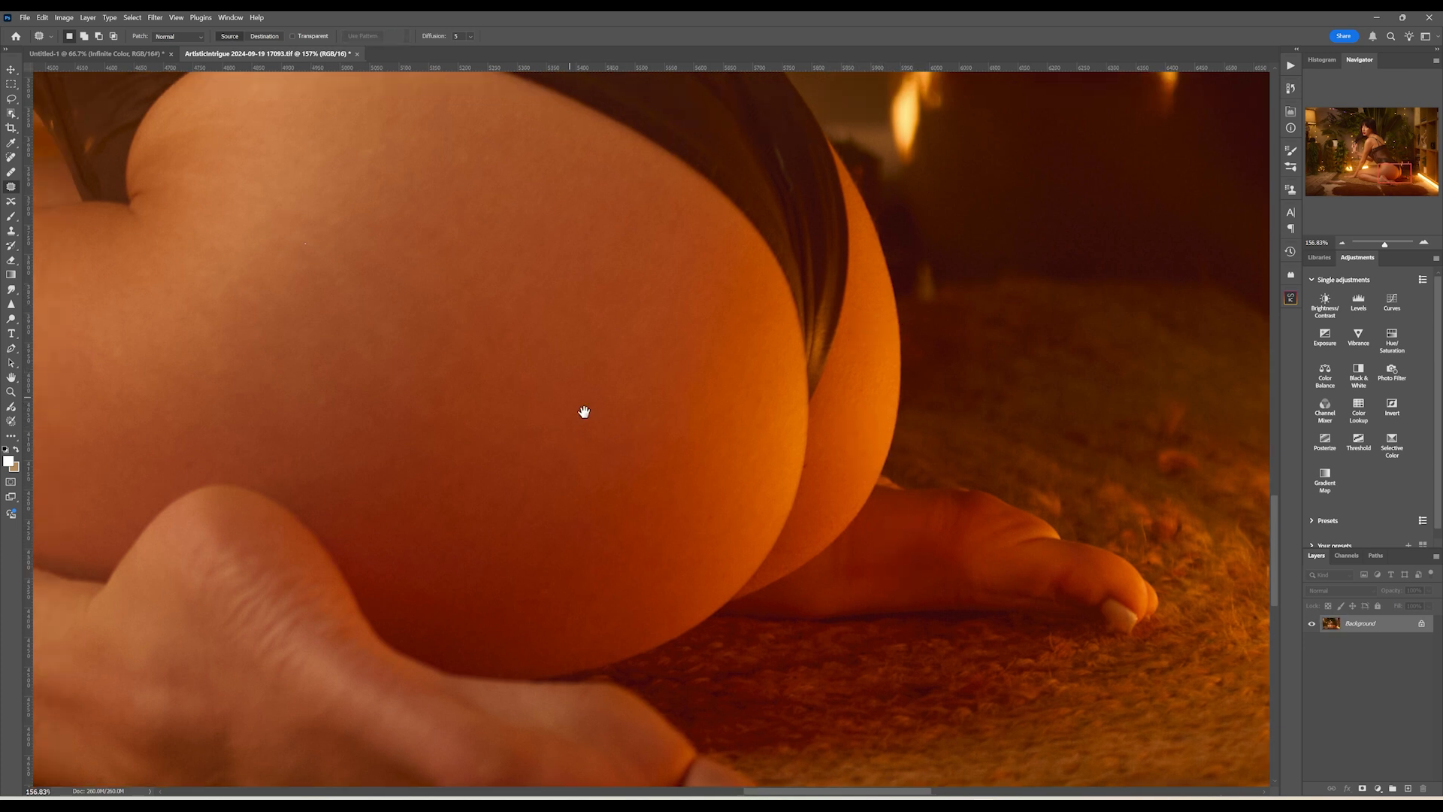
left_click_drag(584, 413, 603, 455)
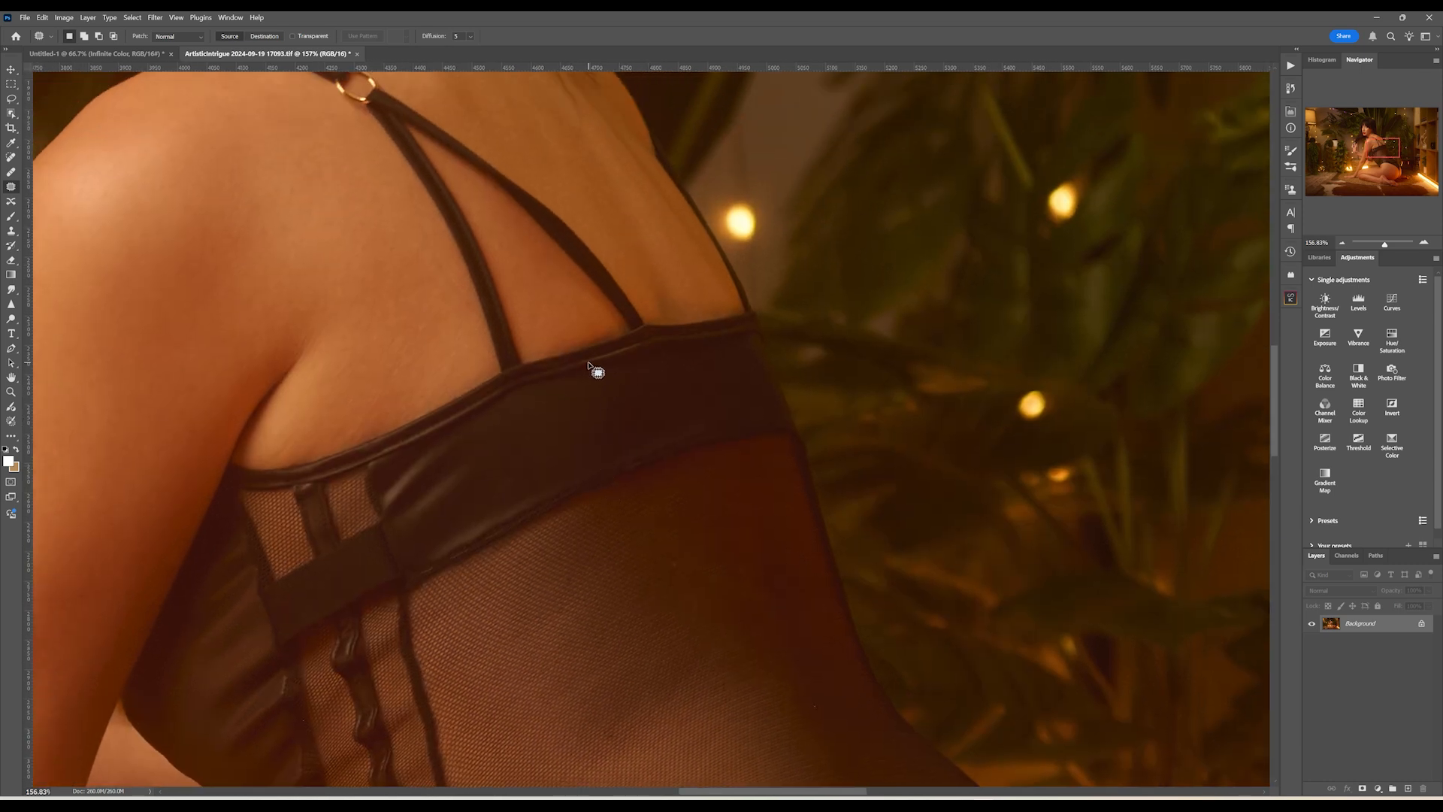
left_click_drag(587, 368, 583, 370)
left_click(573, 373)
Examine the upper back, hair, background plants, shelves and floor for remaining spots that need retouching.
left_click_drag(631, 331, 638, 509)
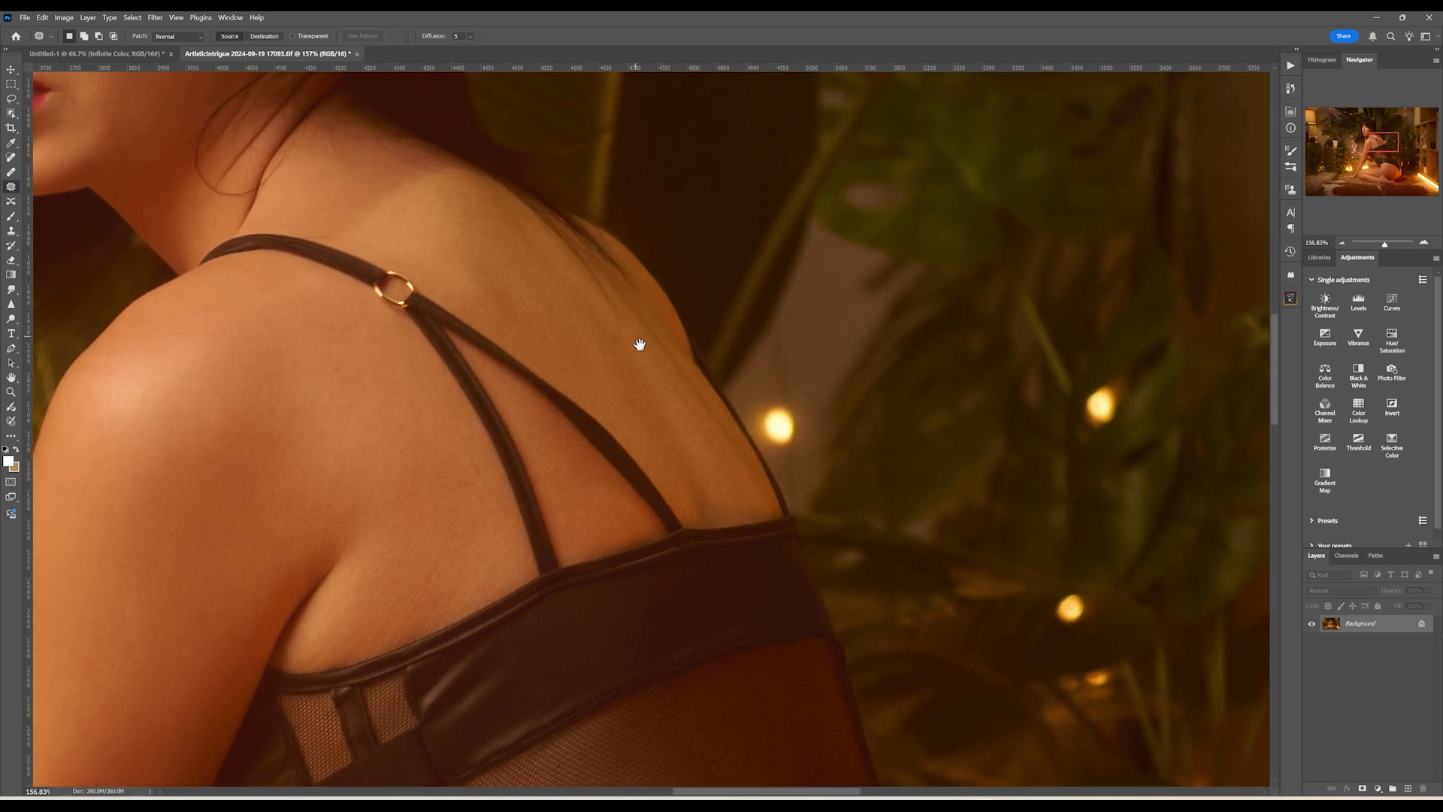
left_click_drag(638, 341, 713, 536)
left_click_drag(461, 226, 567, 580)
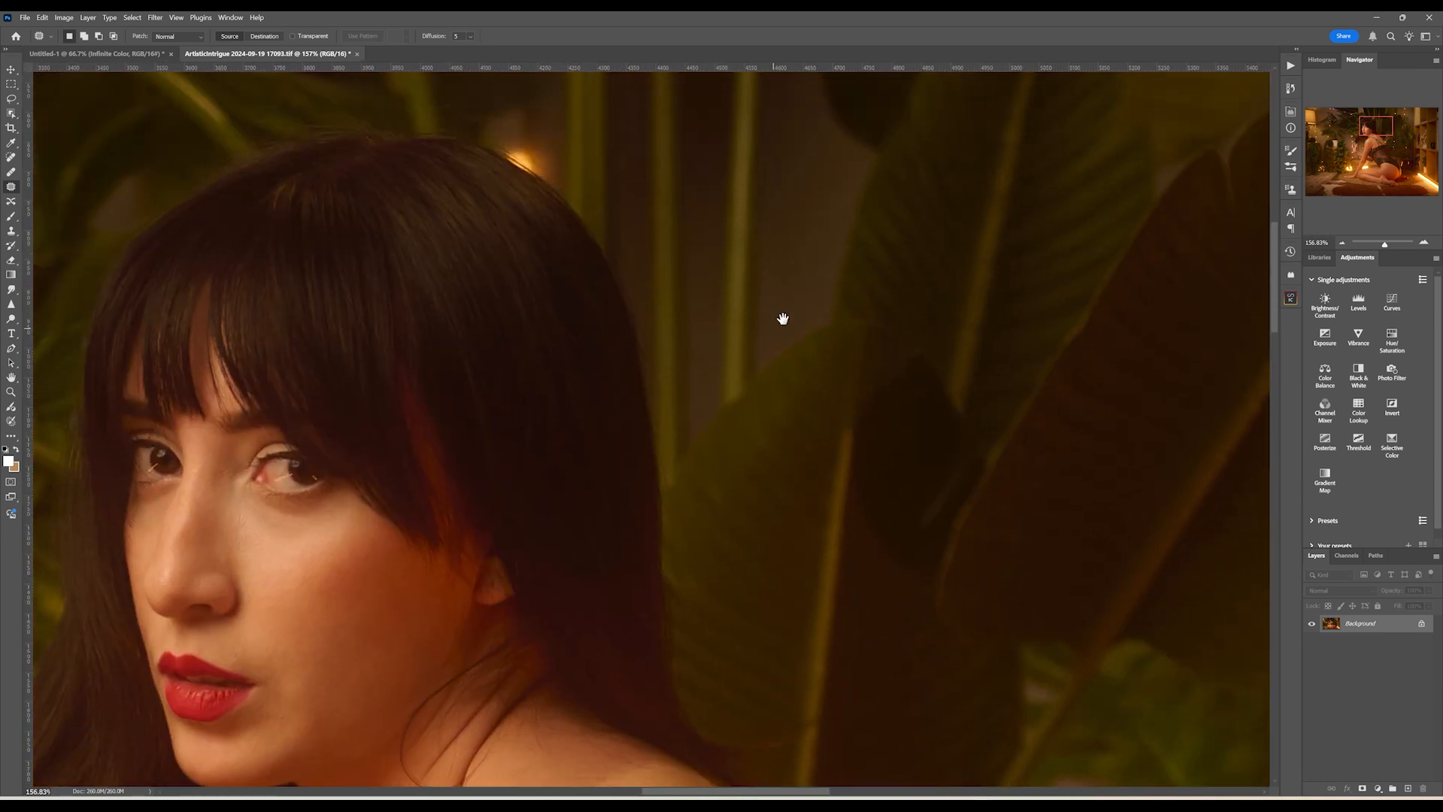
left_click_drag(783, 315, 769, 461)
left_click_drag(1380, 122, 1412, 115)
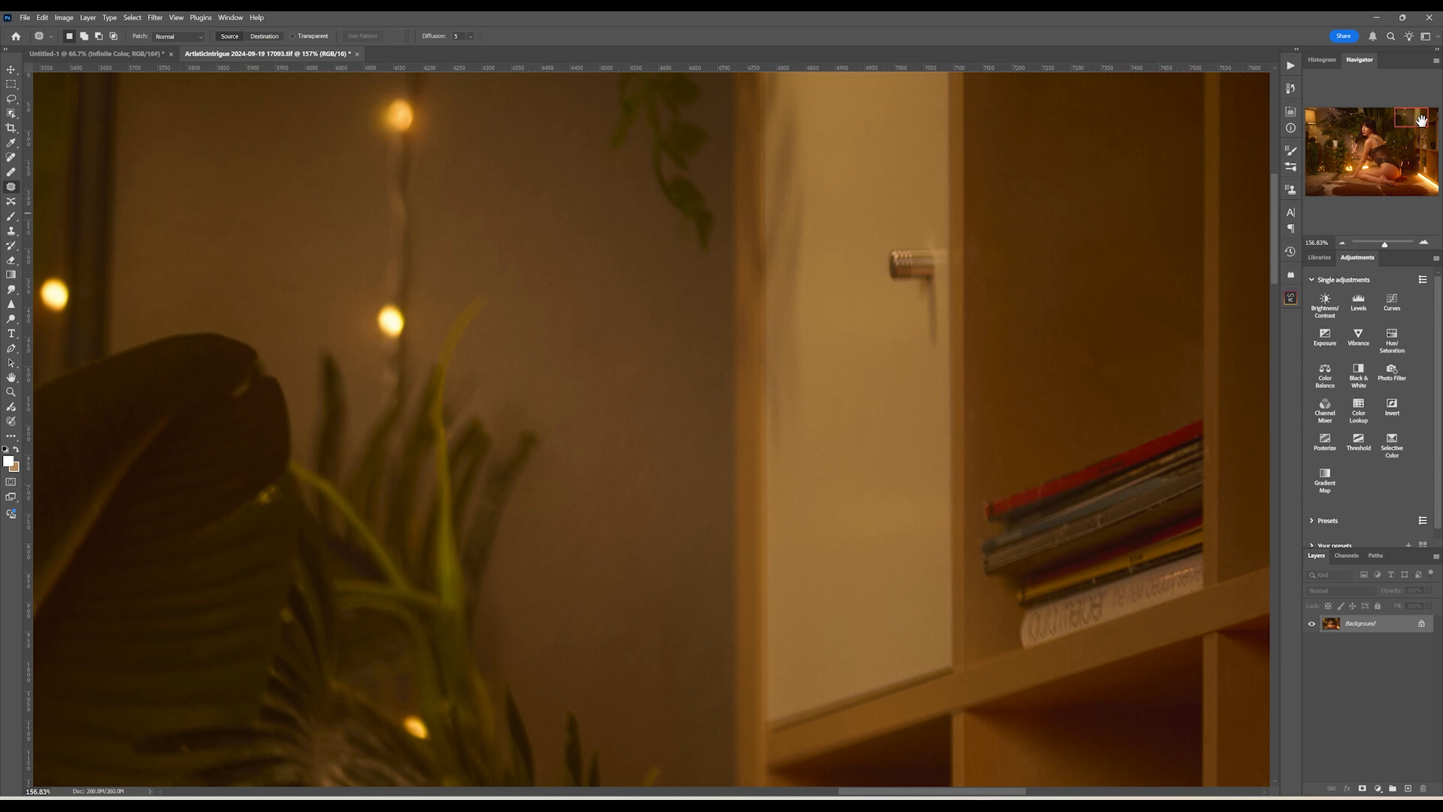
mouse_move(1419, 118)
left_mouse_down()
mouse_move(1431, 120)
mouse_move(1429, 188)
mouse_move(1412, 188)
mouse_move(1409, 156)
left_mouse_up()
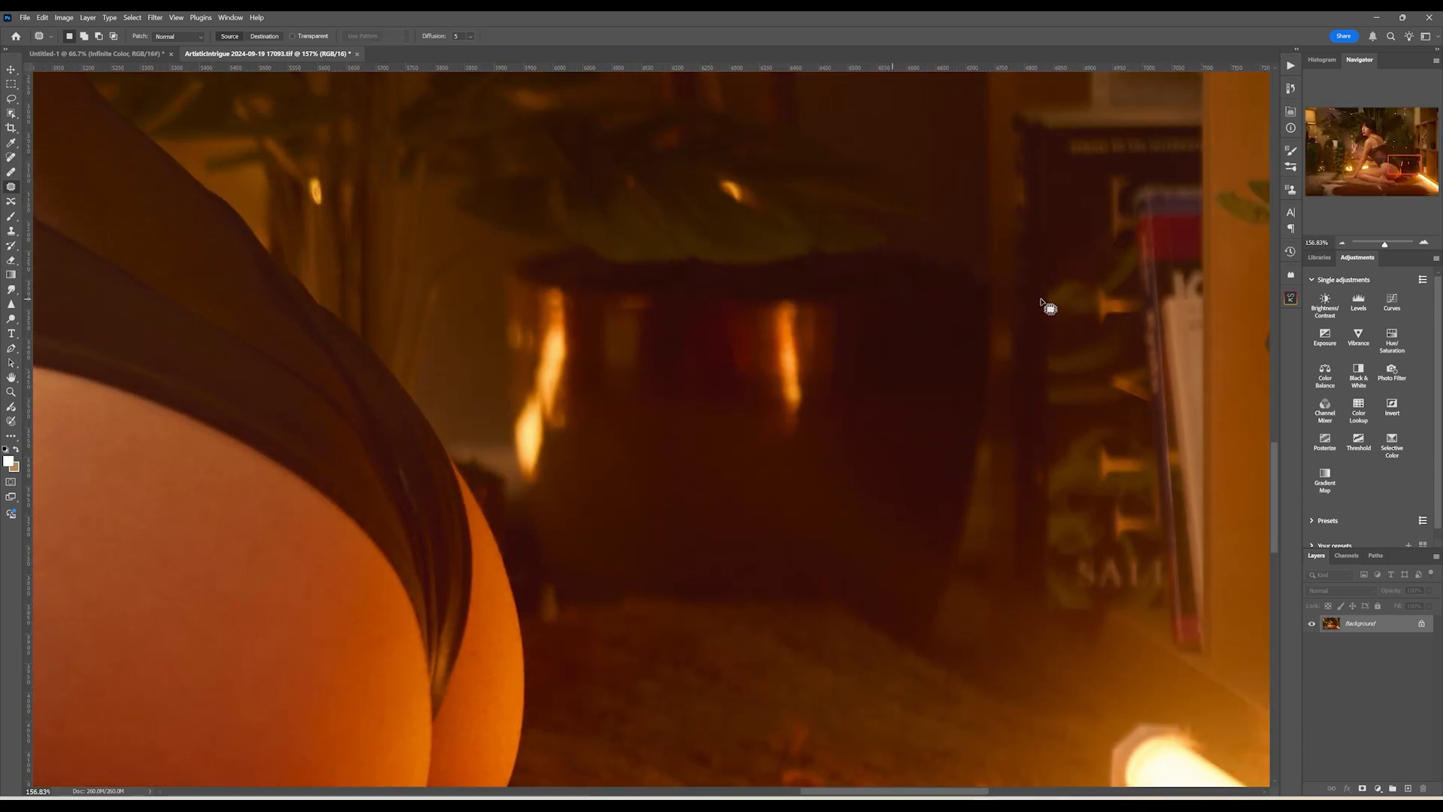
left_click_drag(1403, 167, 1332, 108)
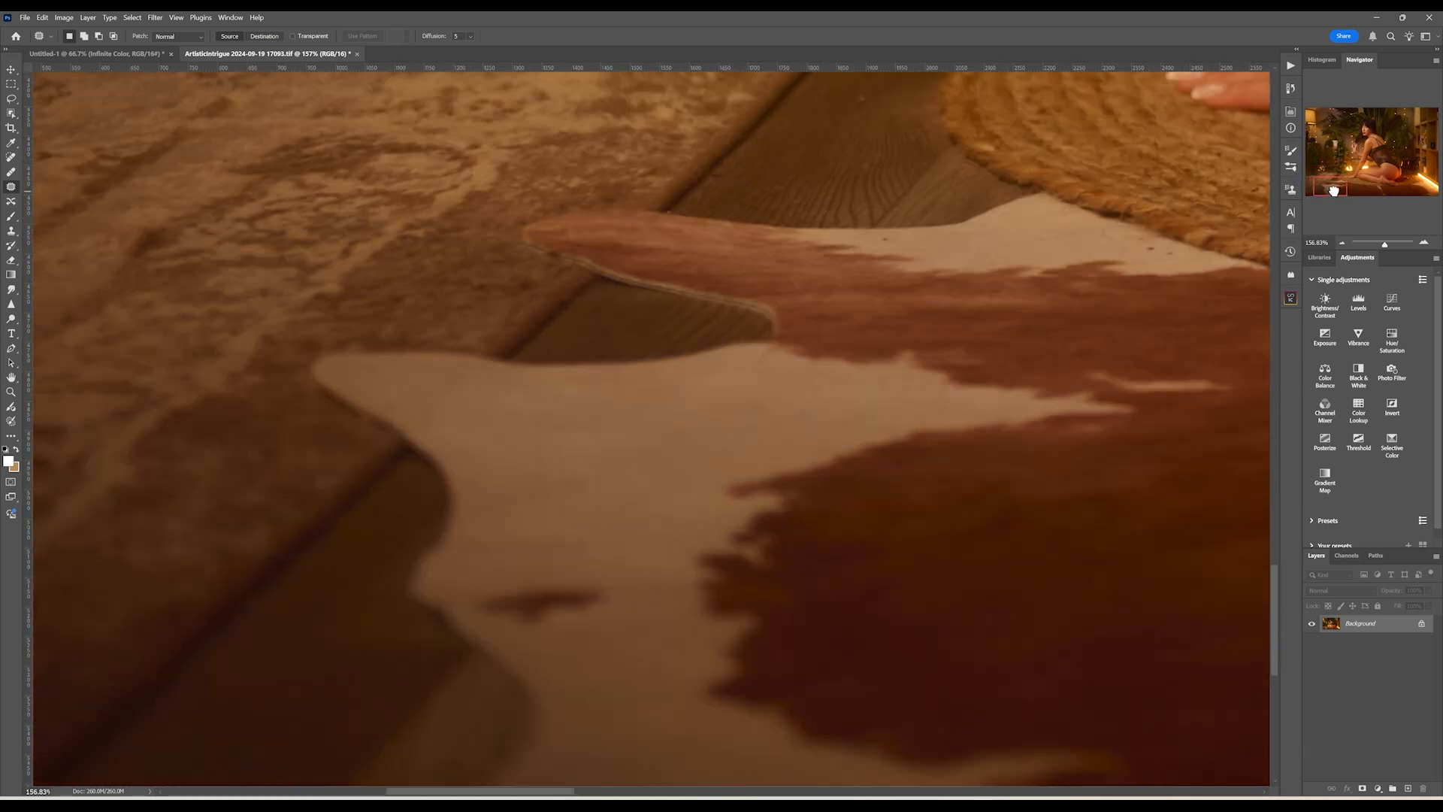
left_click_drag(1334, 190, 1338, 181)
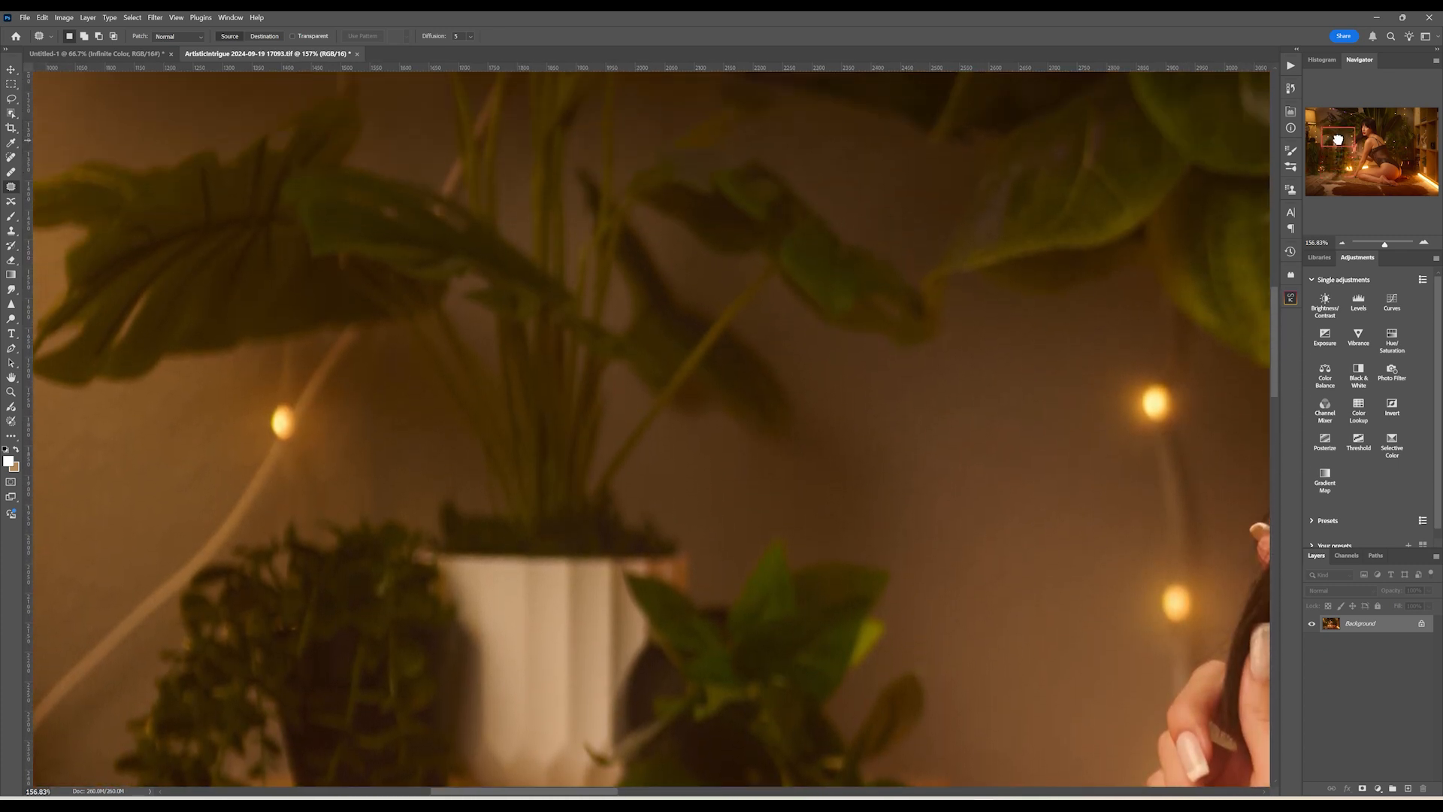
mouse_move(1338, 139)
left_mouse_down()
mouse_move(1339, 117)
mouse_move(1344, 147)
left_mouse_up()
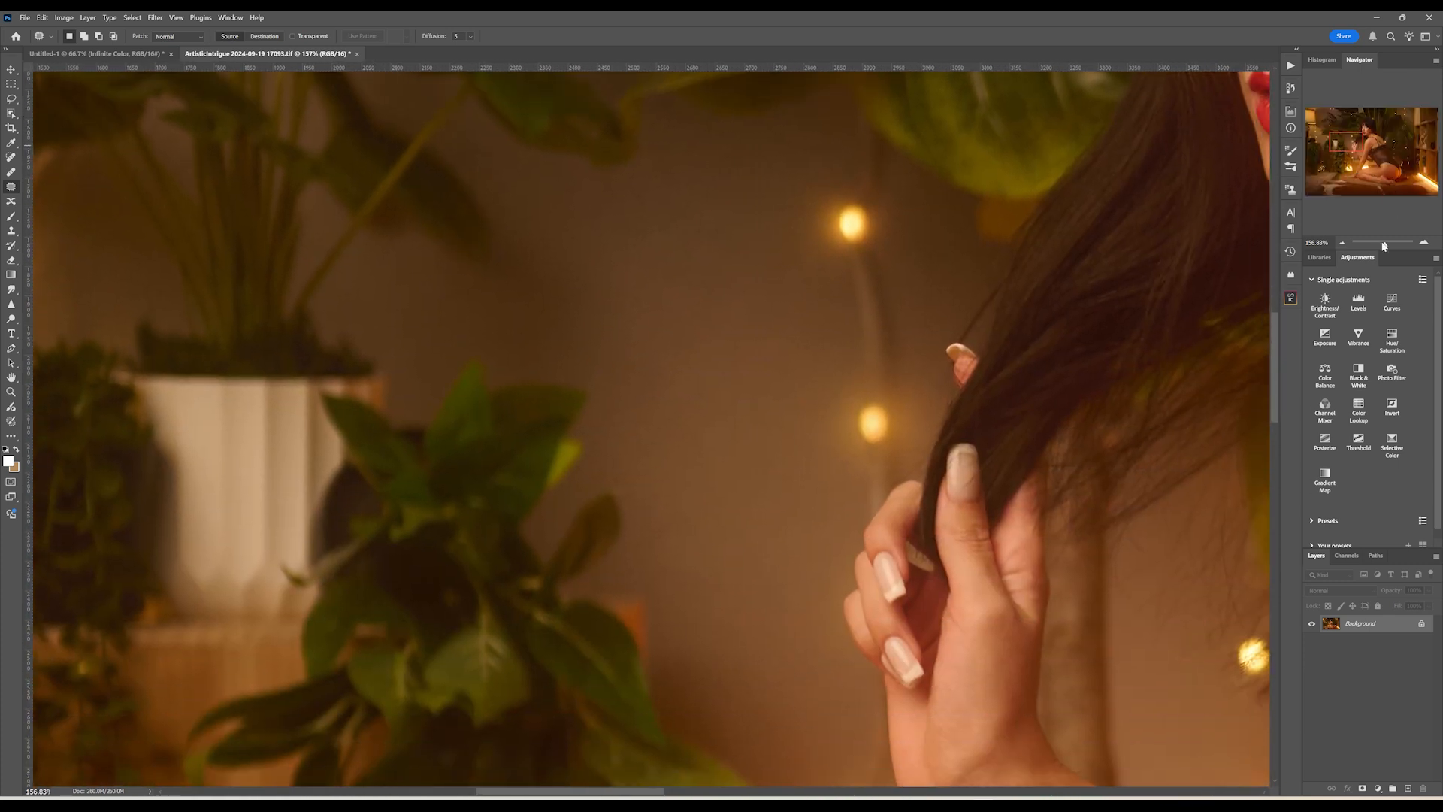
left_click_drag(1384, 244, 1380, 245)
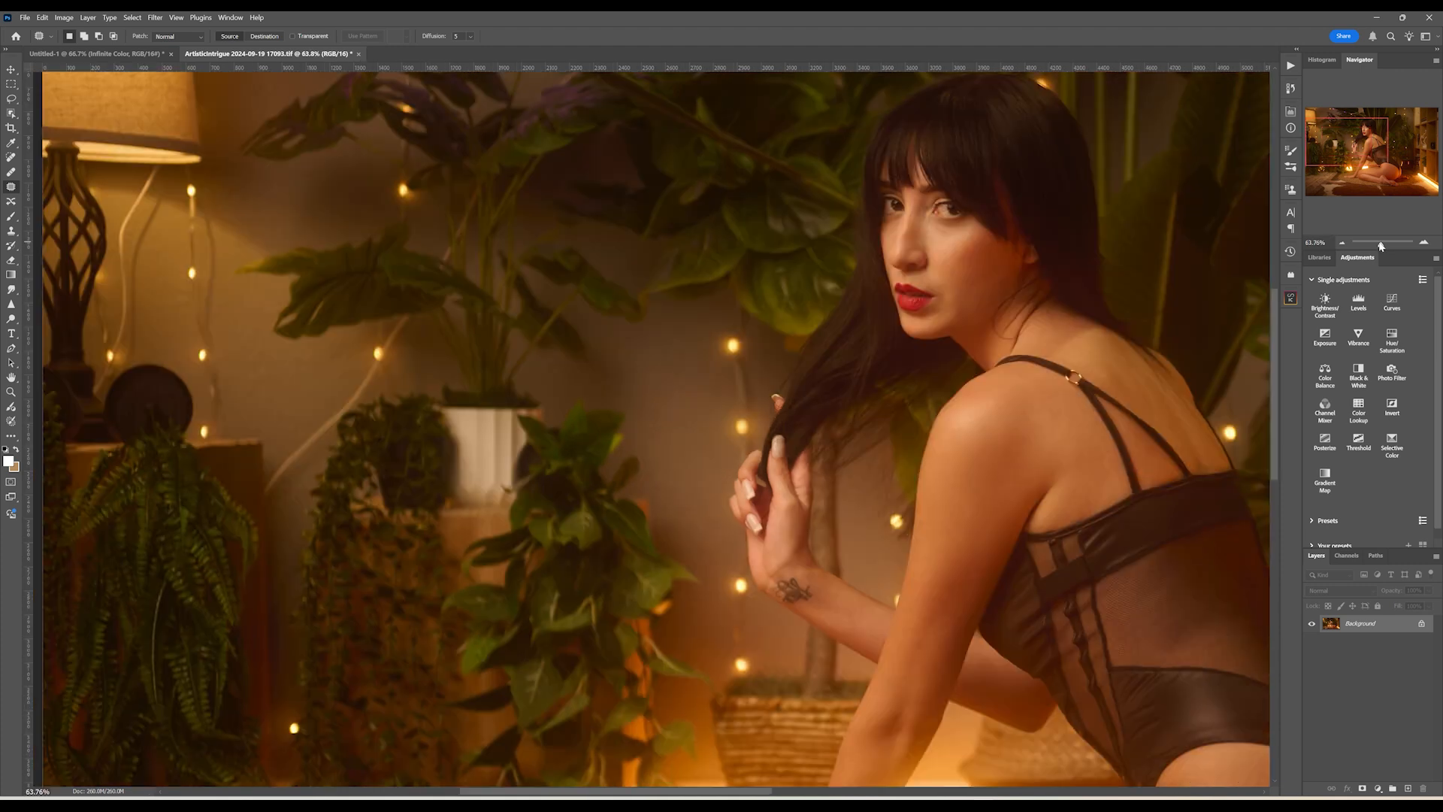
scroll(1185, 314, "right", 5)
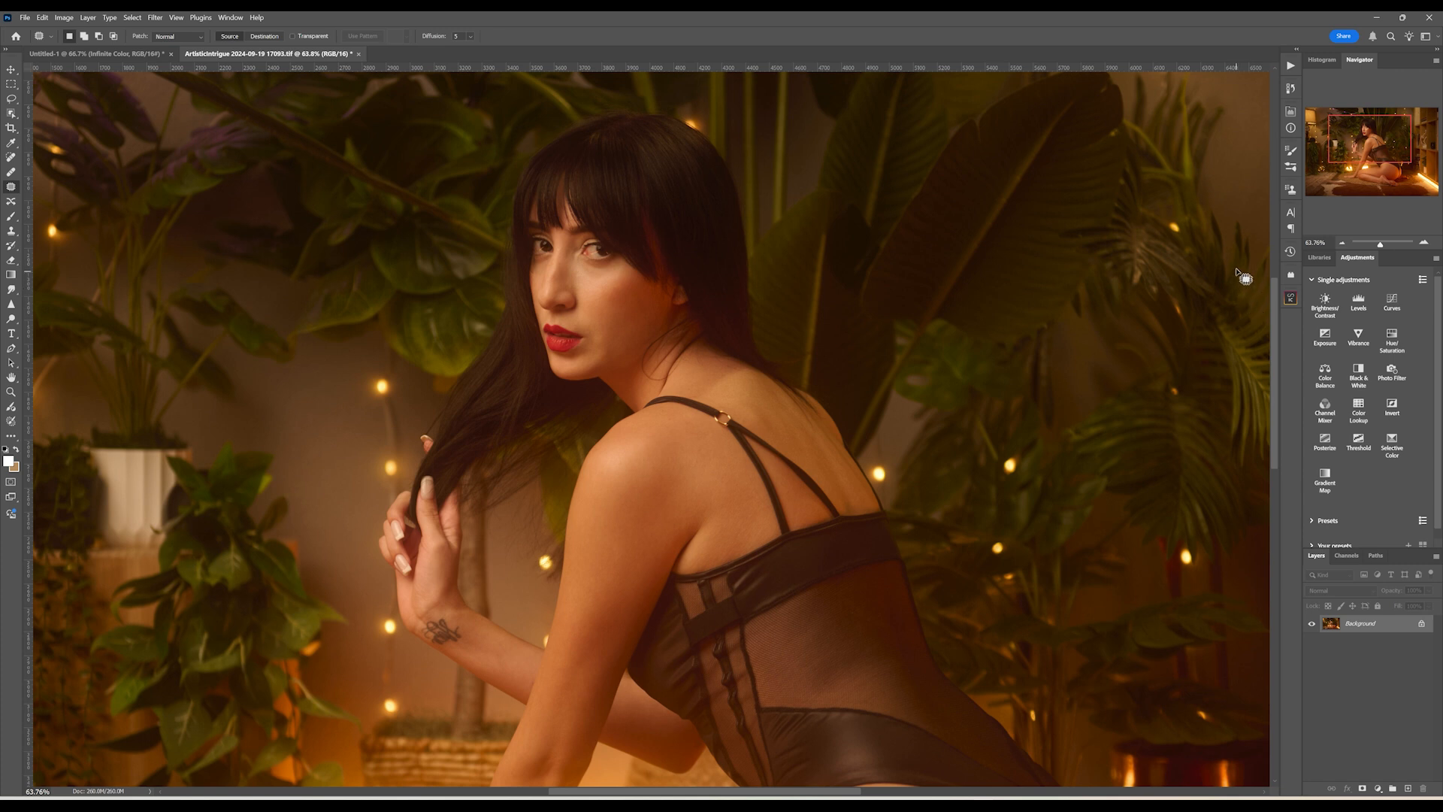
Run the FS Auto action to build the frequency separation group with its Texture and Color layers.
left_click(1291, 67)
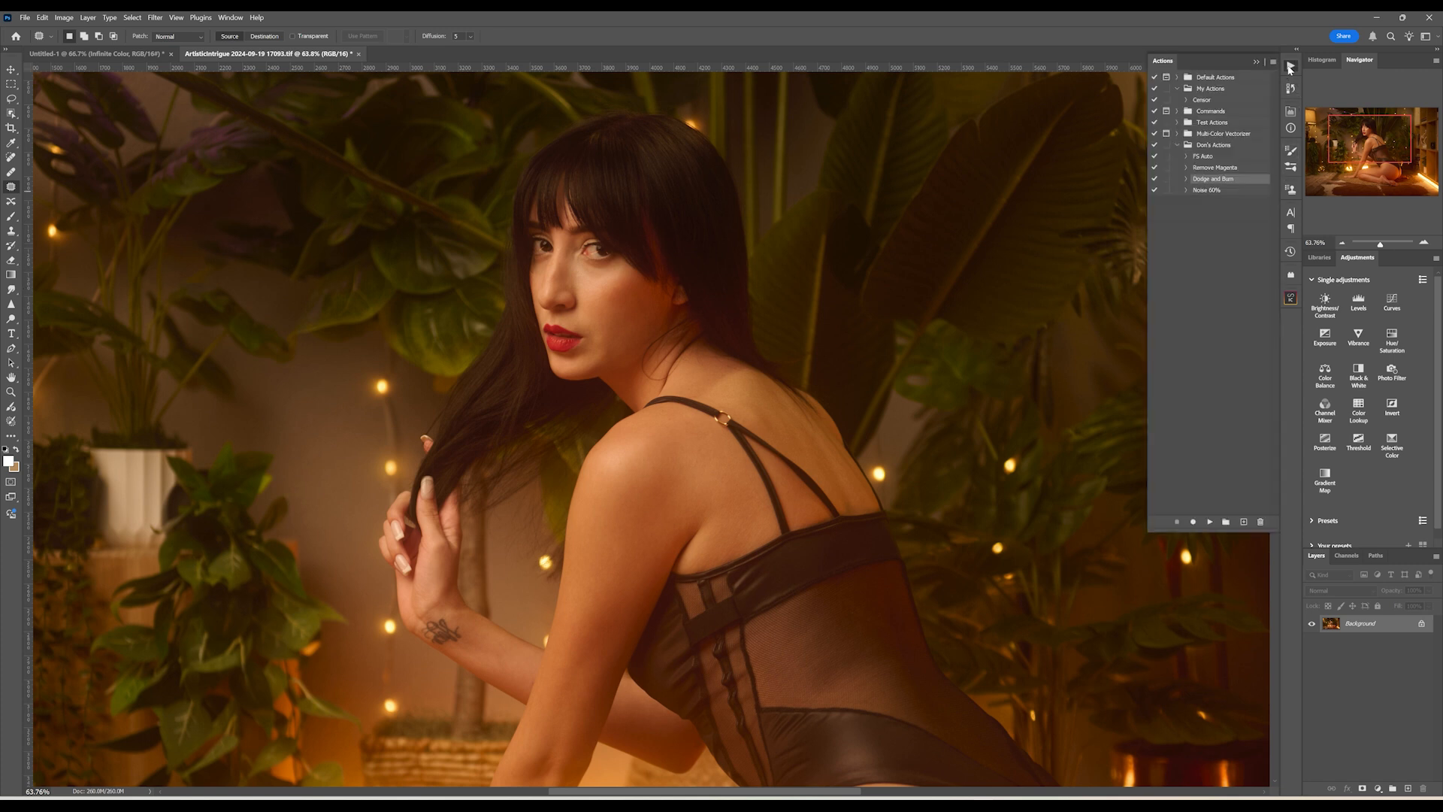
left_click(1229, 157)
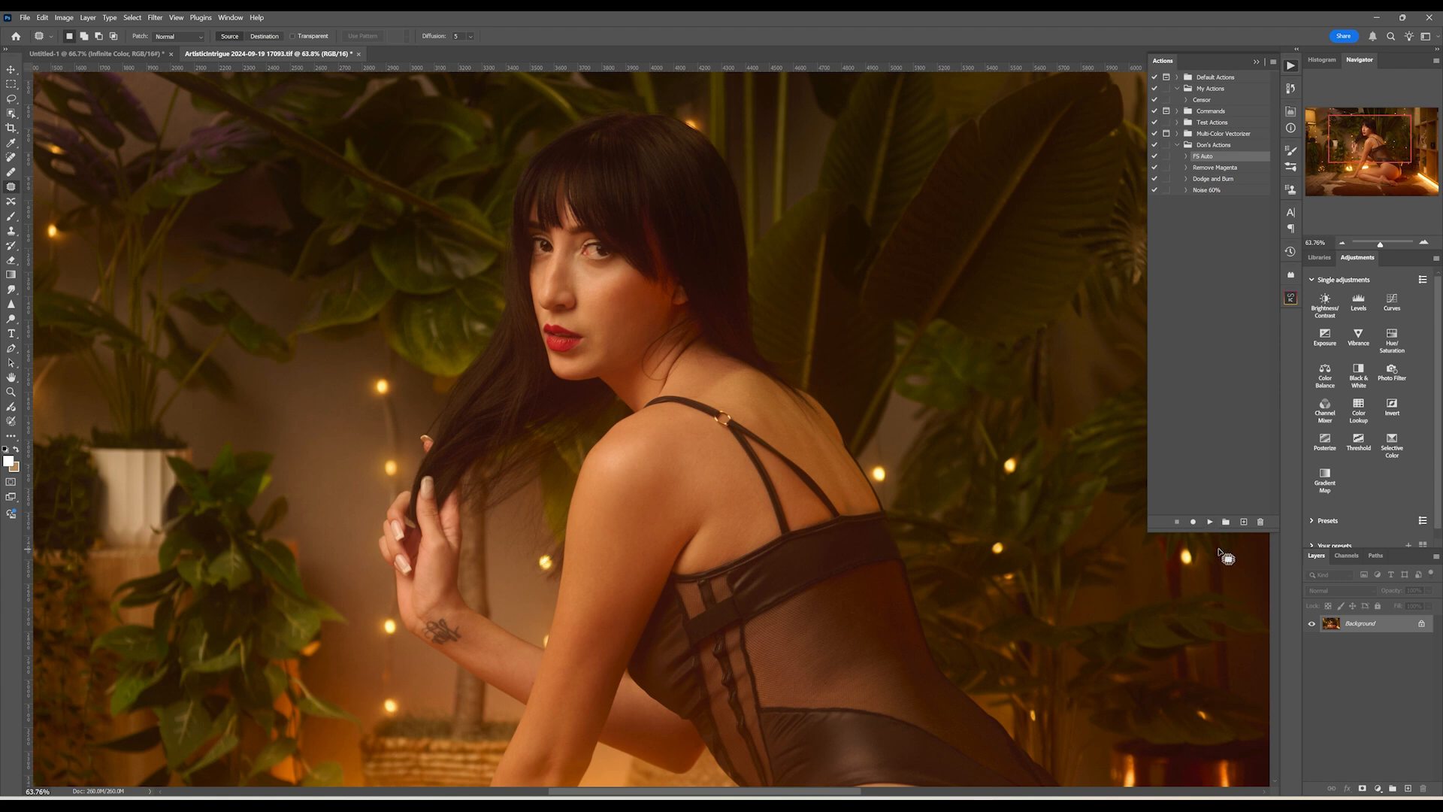
left_click(1210, 521)
left_click(1256, 62)
left_click(1325, 622)
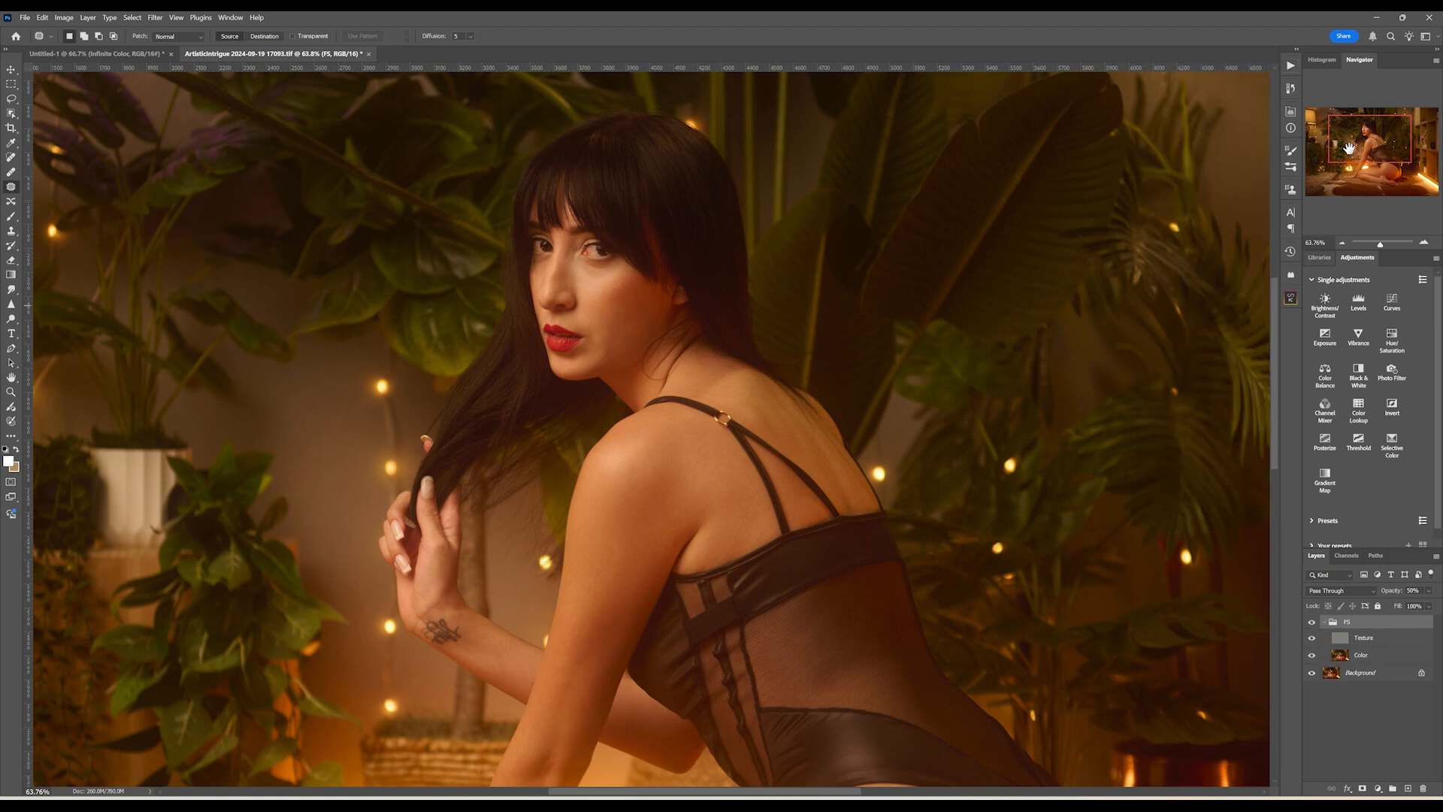
left_click_drag(1354, 148, 1358, 146)
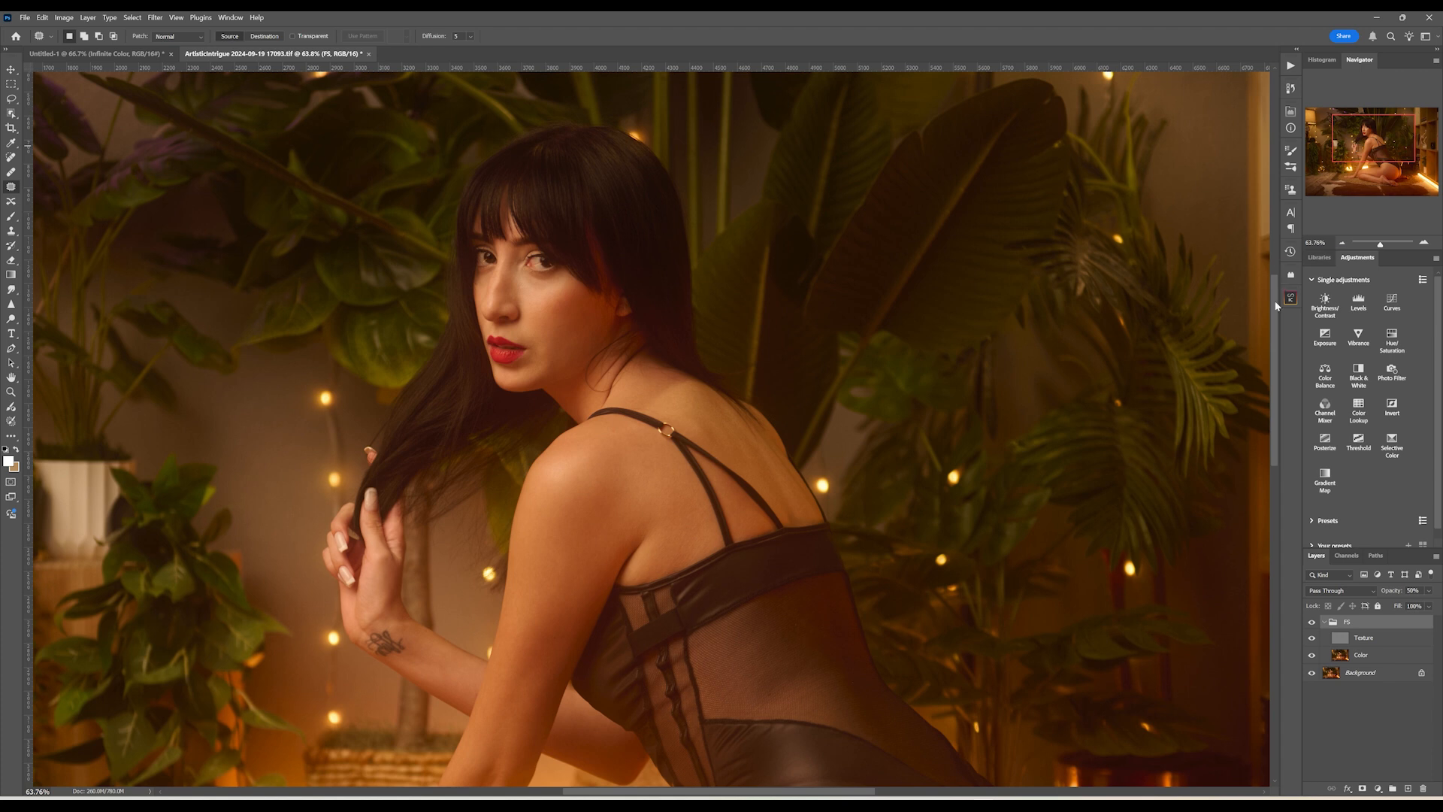
Apply Imagenomic Portraiture 3 to the Color layer with the Smoothing: Strong preset, outputting the result to a new layer.
left_click(1387, 661)
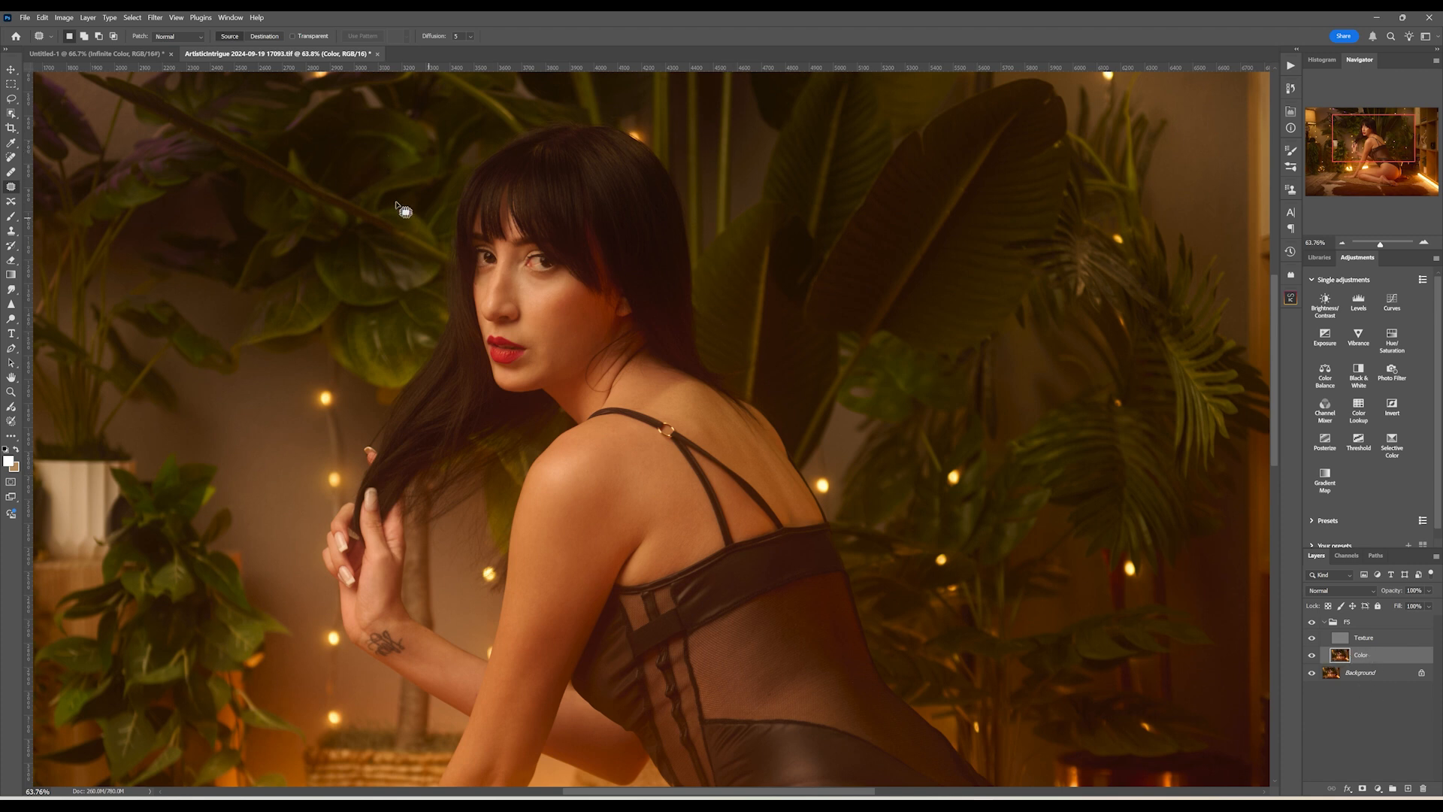
left_click(154, 17)
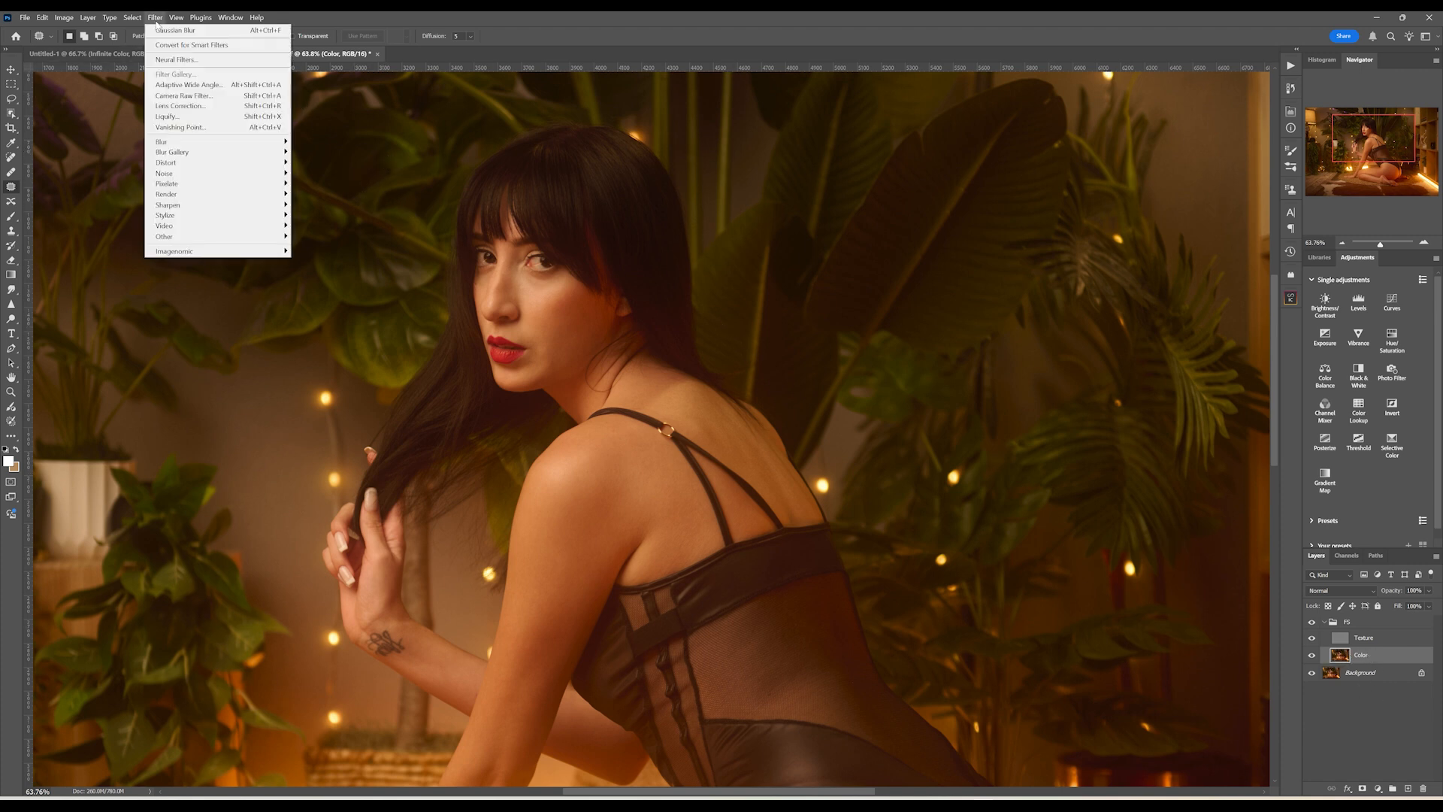
mouse_move(200, 253)
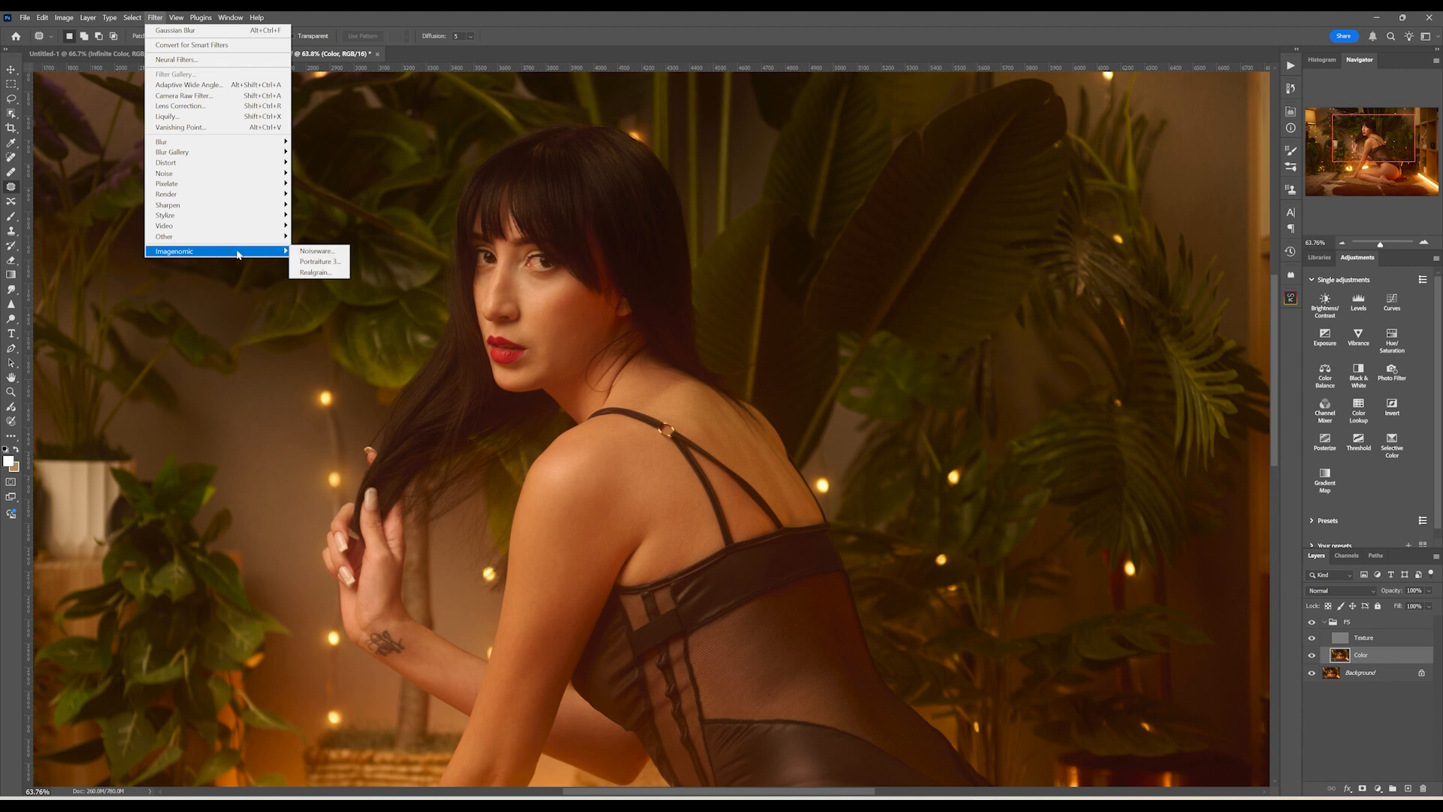
left_click(327, 262)
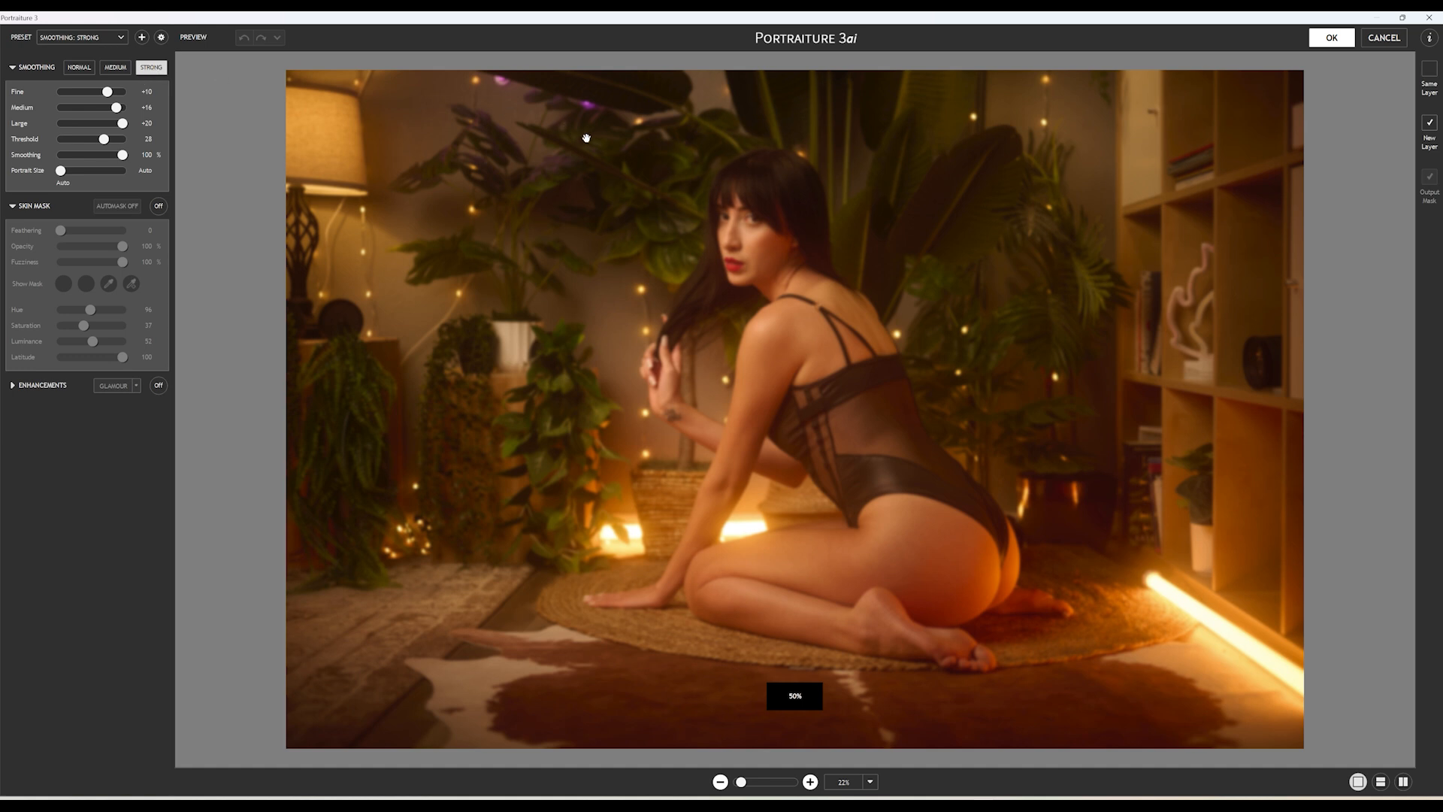
left_click(1331, 37)
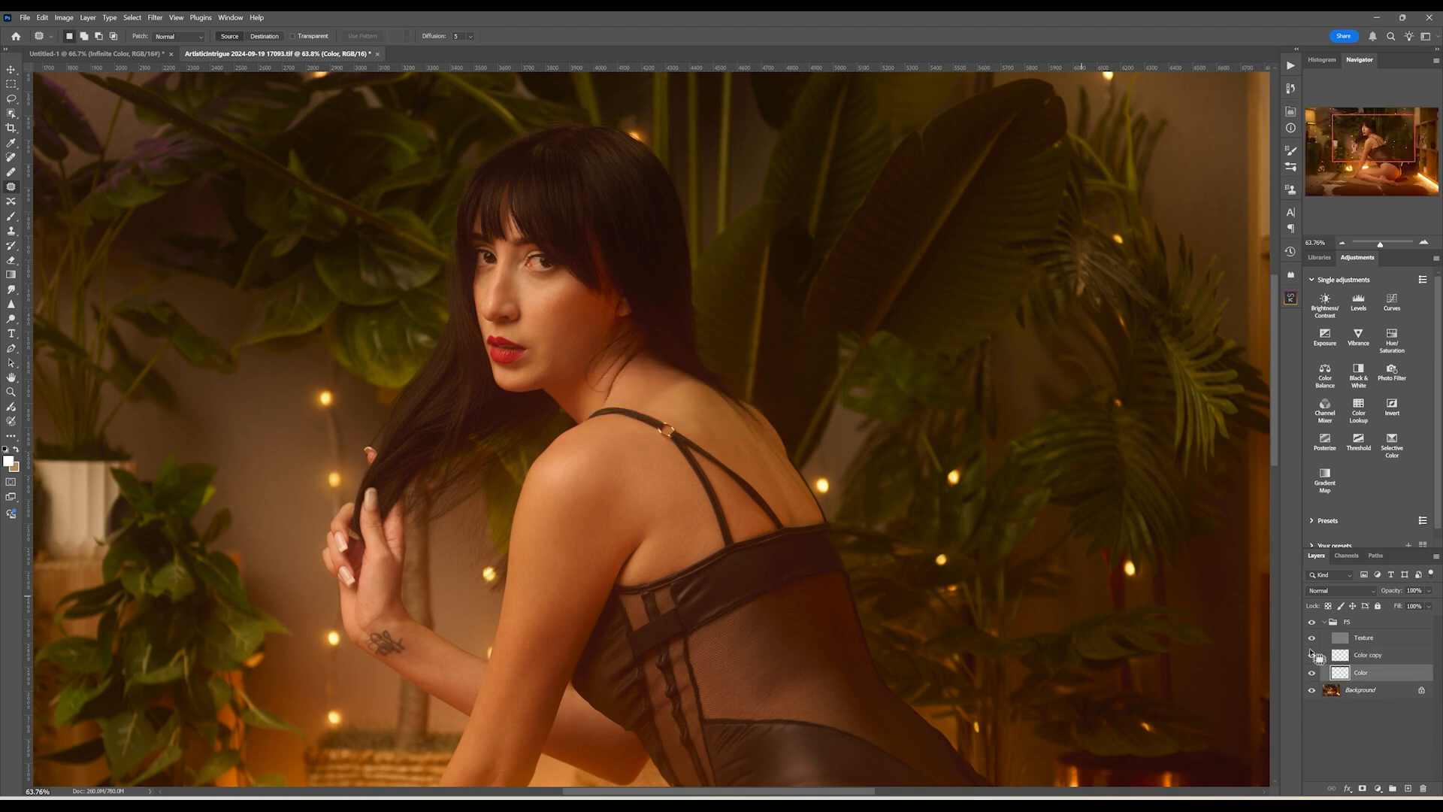
Add a black layer mask to the Color copy layer to hide its smoothing.
left_click(1364, 669)
left_click(1366, 657)
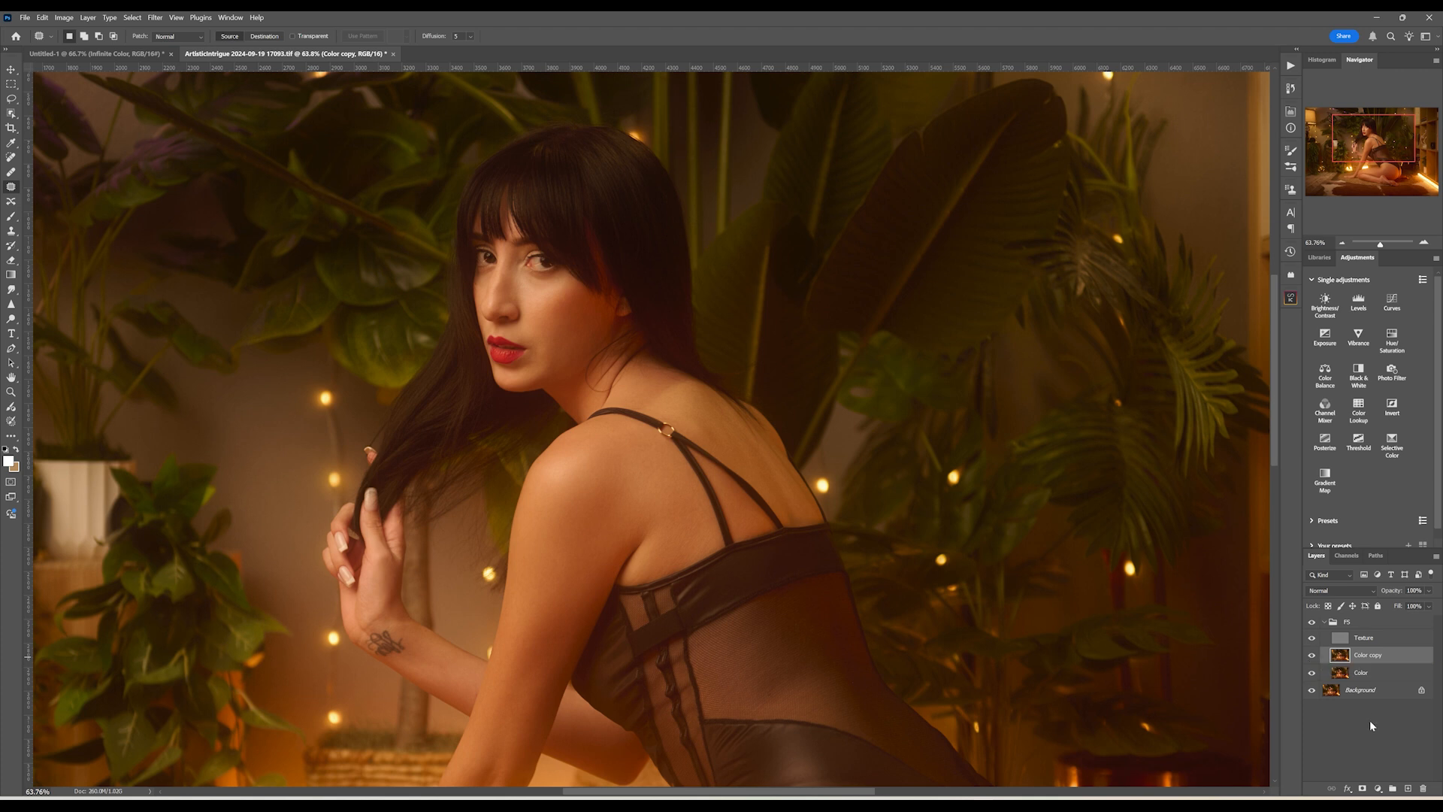
left_click(1361, 788, "alt")
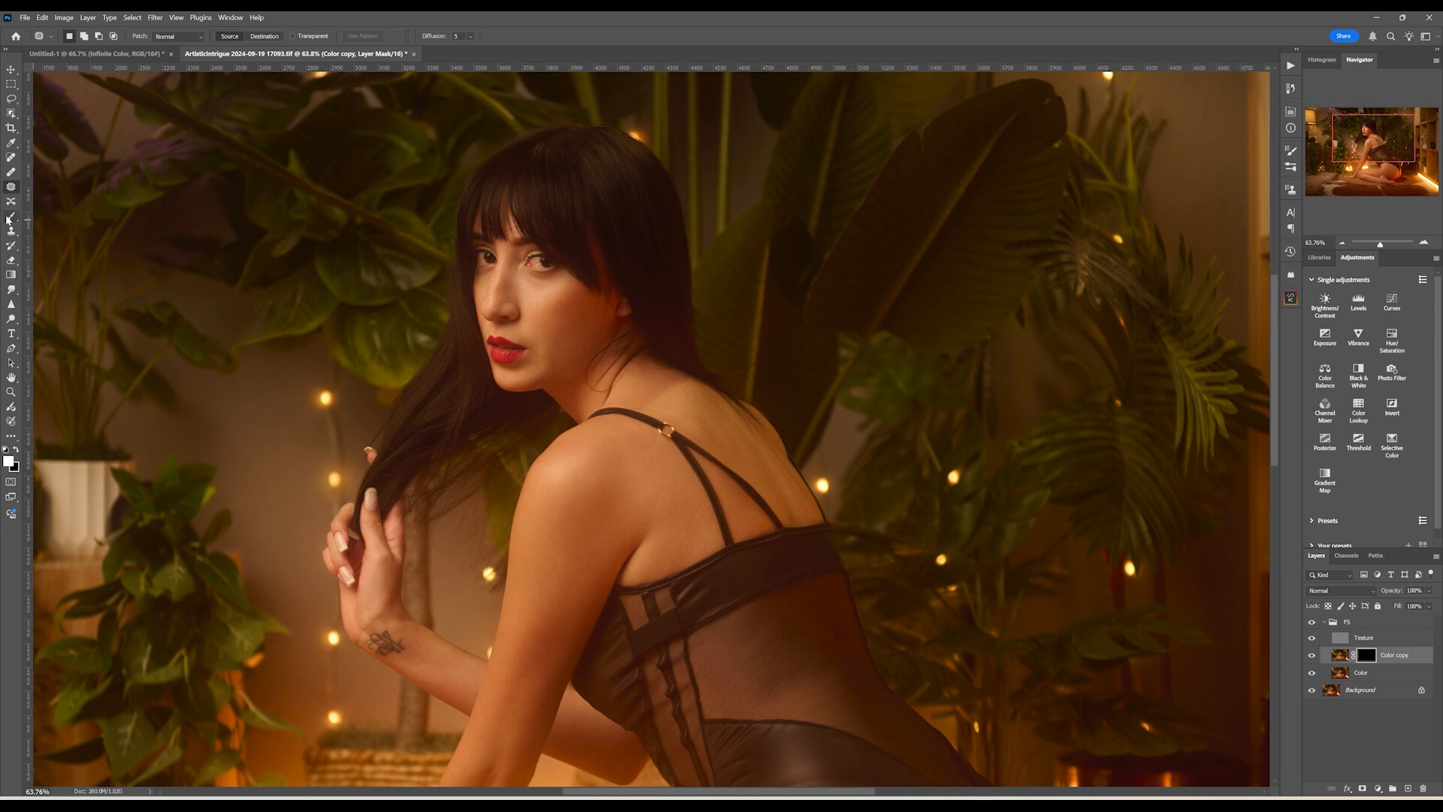
Set the Brush to 100% opacity and paint white on the Color copy mask over the facial skin, resizing the brush as needed.
left_click(12, 216)
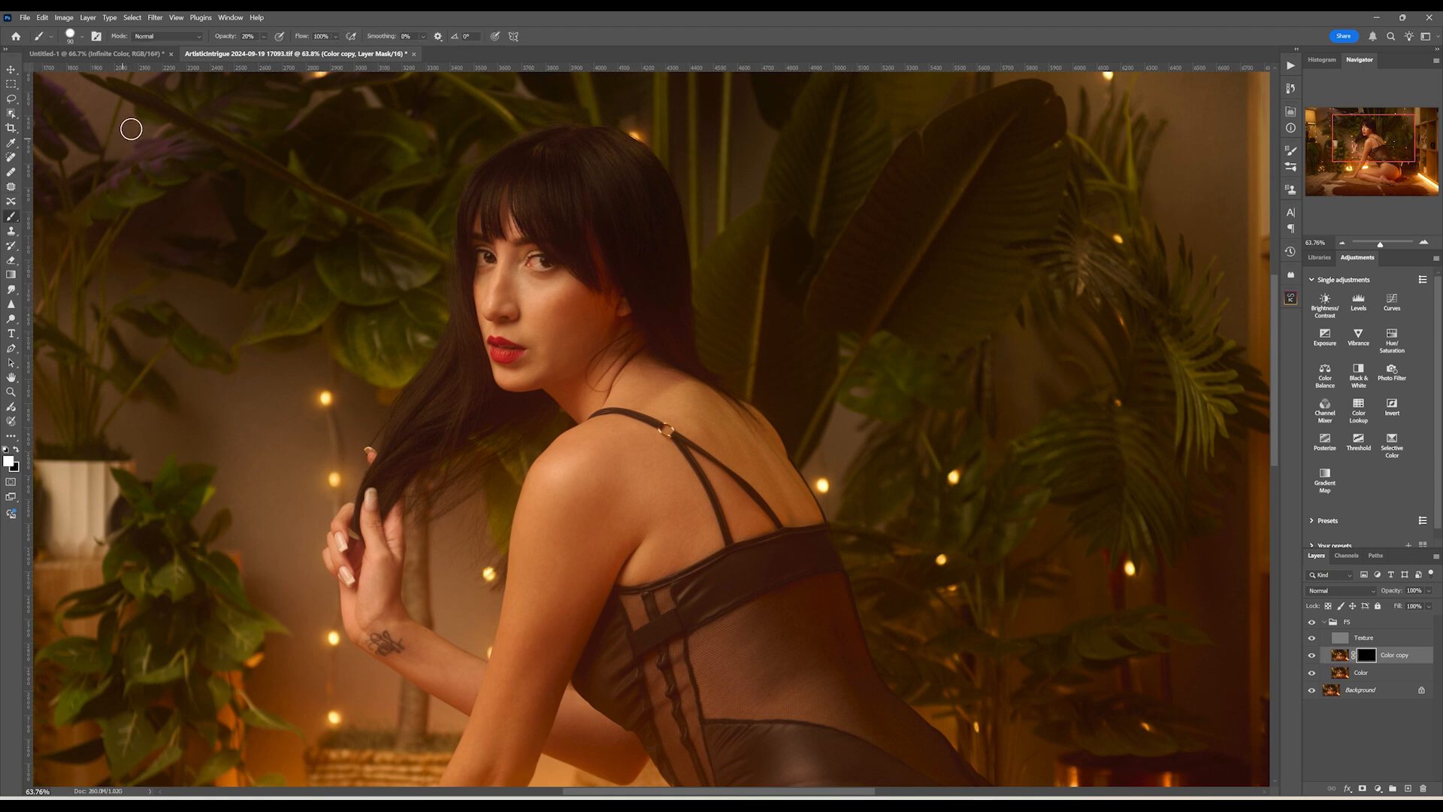
left_click(82, 36)
left_click(295, 22)
left_click_drag(1380, 243, 1384, 243)
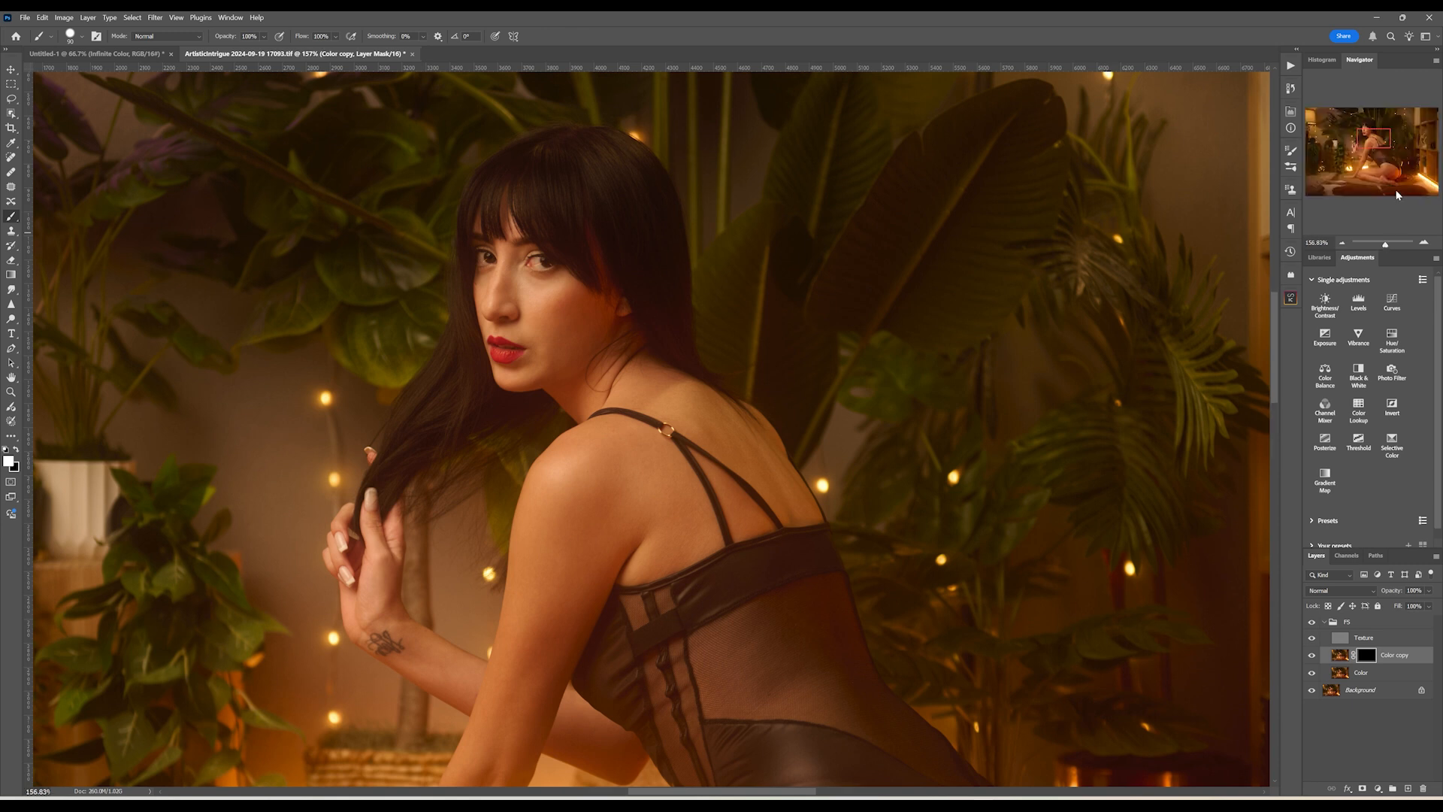
left_click_drag(1370, 137, 1365, 129)
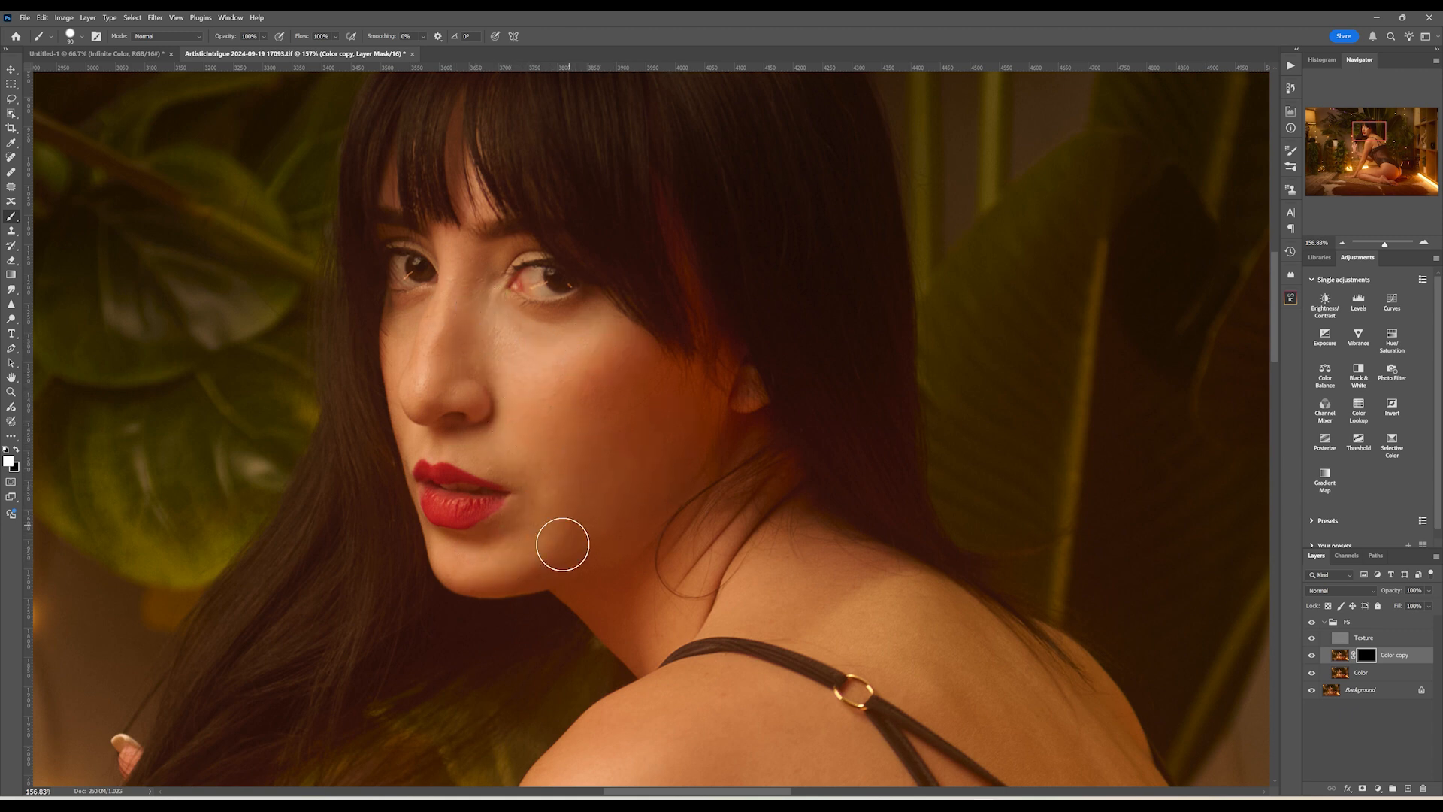
key("bracketleft")
key("bracketleft")
key("bracketleft")
key("bracketleft")
key("bracketleft")
key("bracketleft")
key("bracketleft")
scroll(550, 438, "down", 3)
key("bracketright")
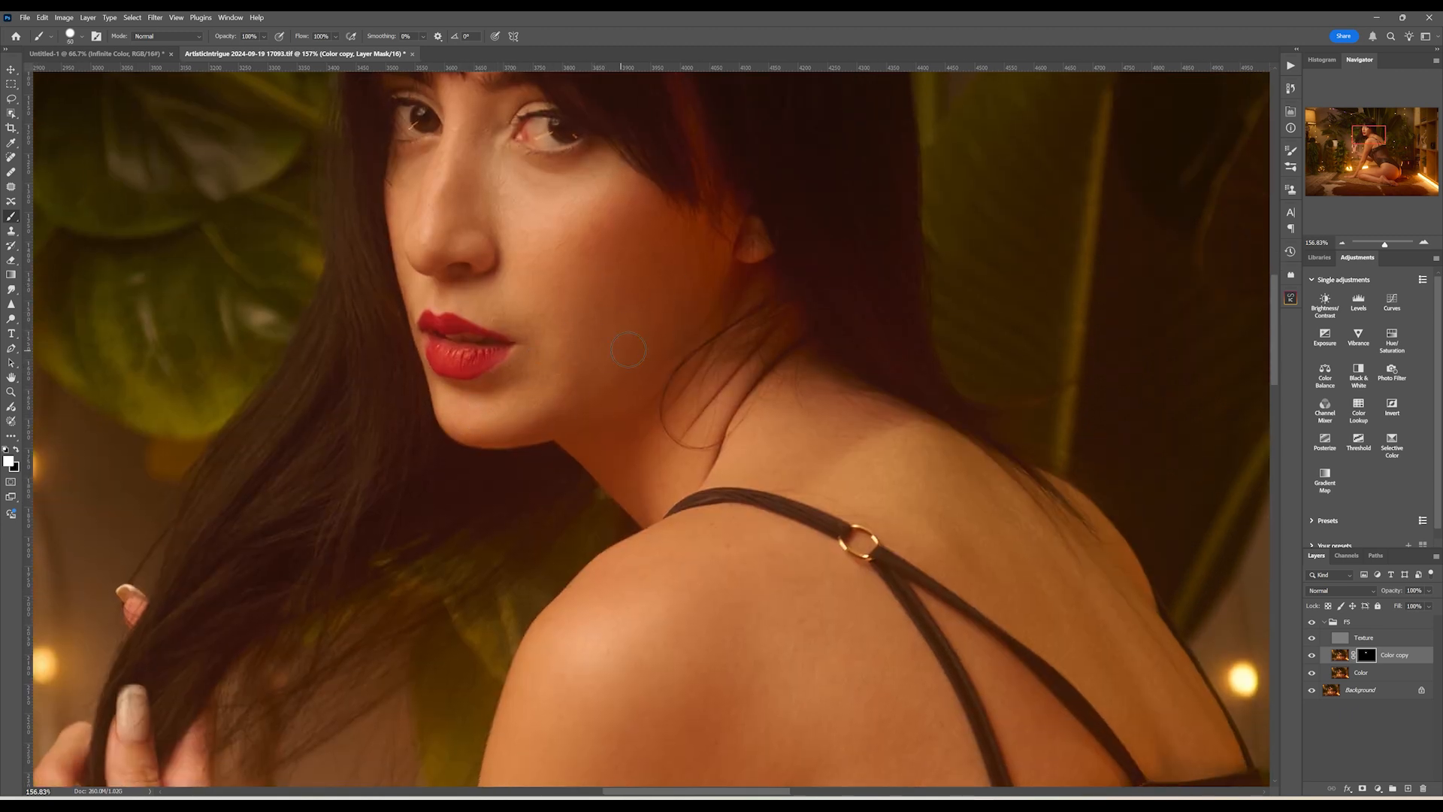
Paint the smoothing into the Color copy mask over the neck, upper back and shoulder.
left_click_drag(688, 383, 536, 232)
left_click_drag(647, 314, 550, 267)
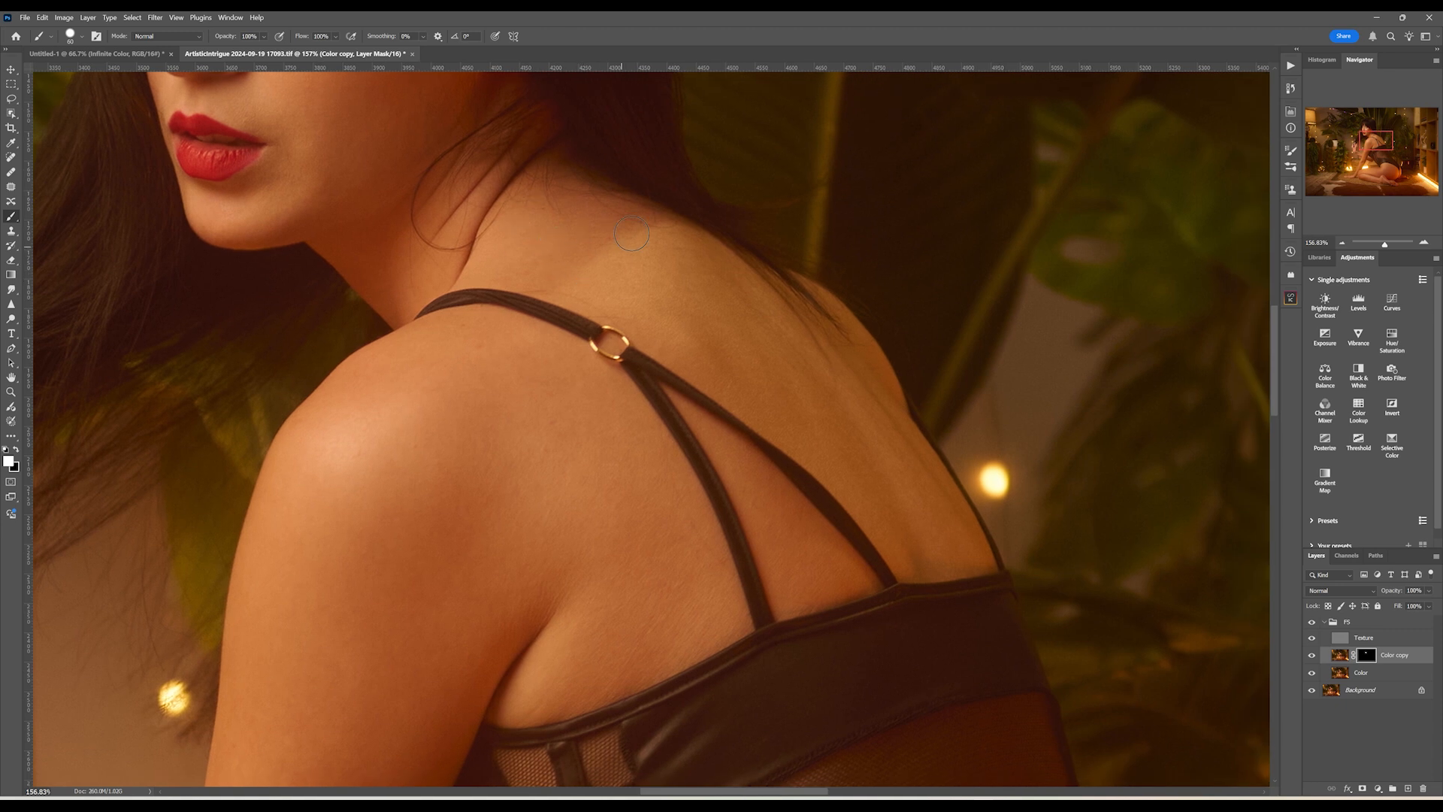
scroll(781, 333, "down", 3)
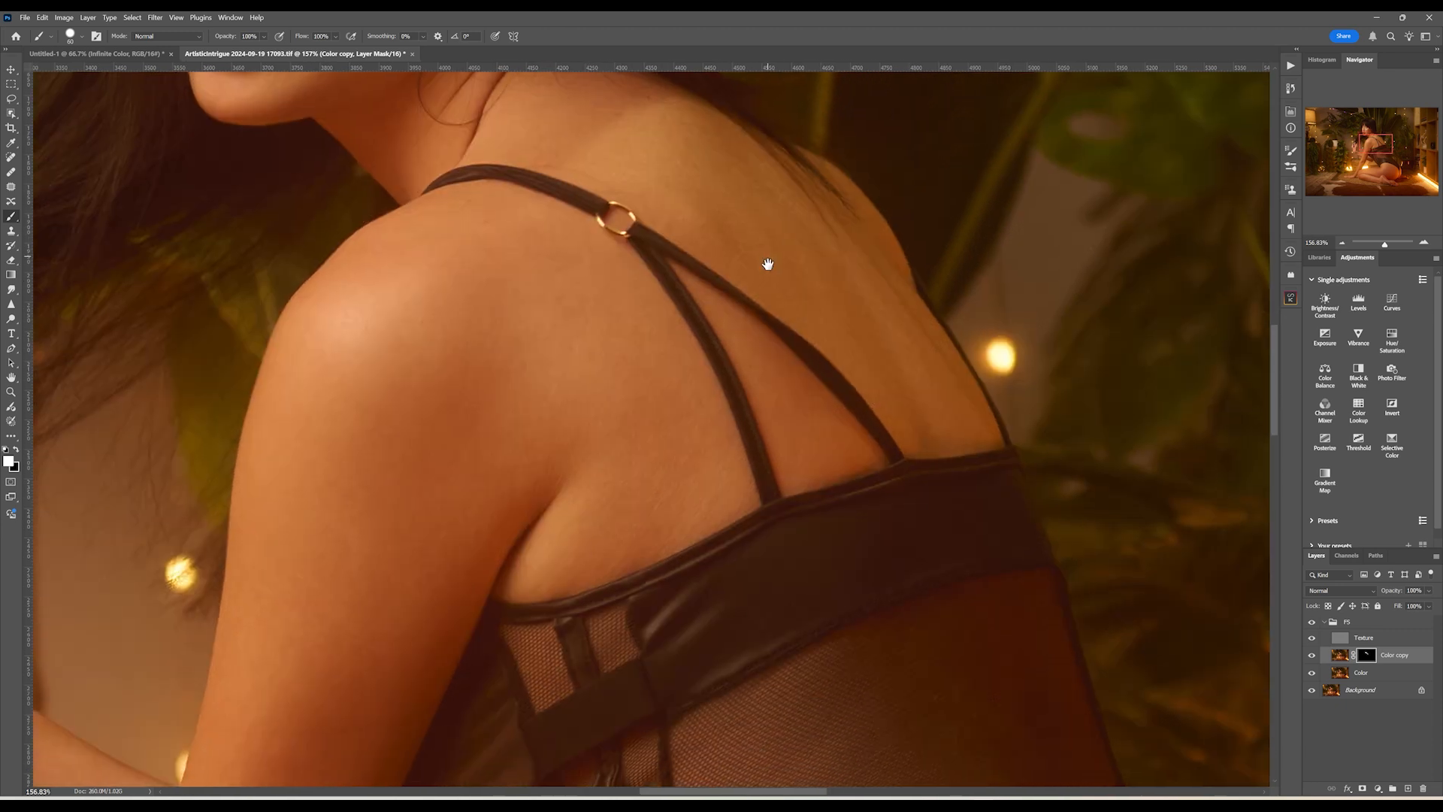
scroll(831, 490, "left", 3)
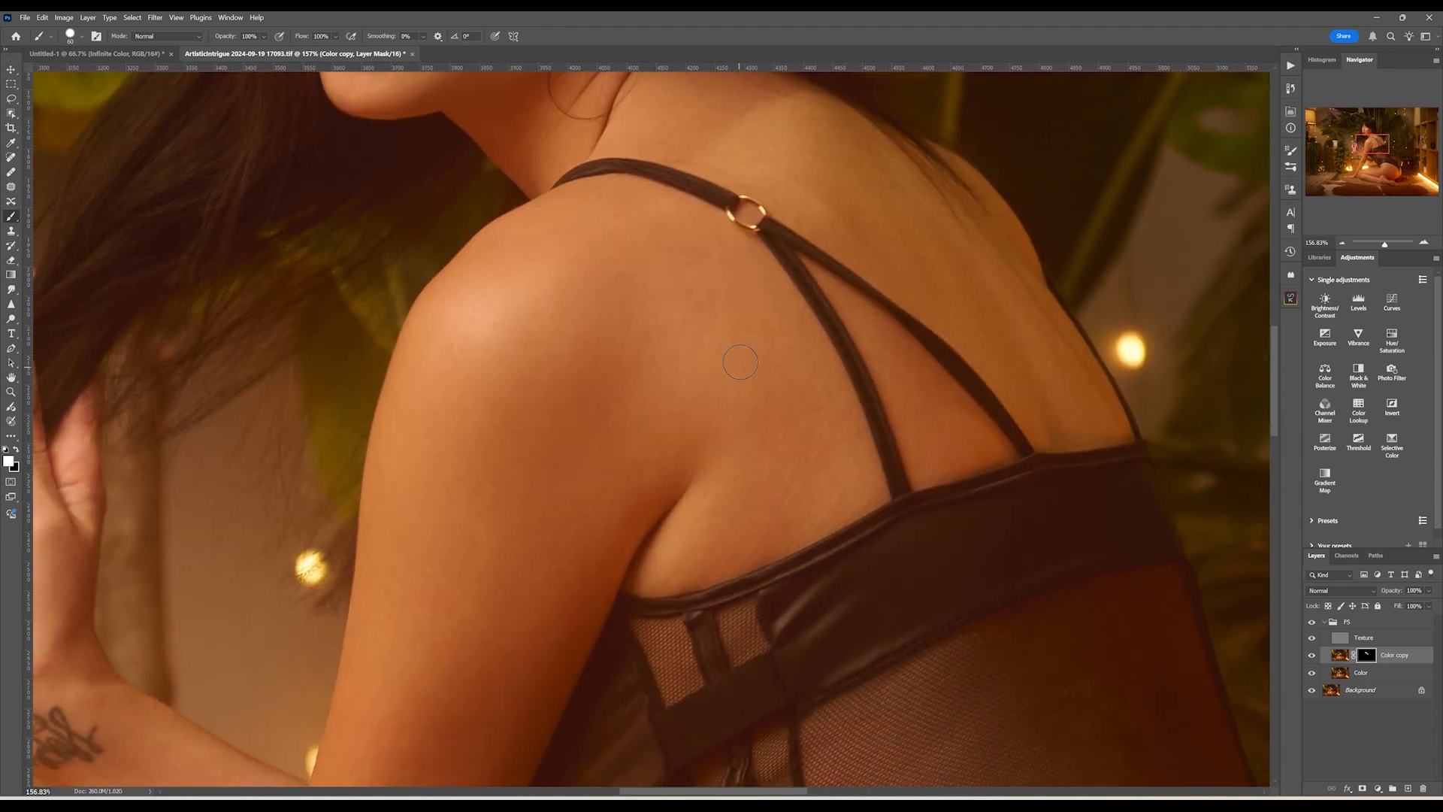
left_click_drag(604, 432, 634, 248)
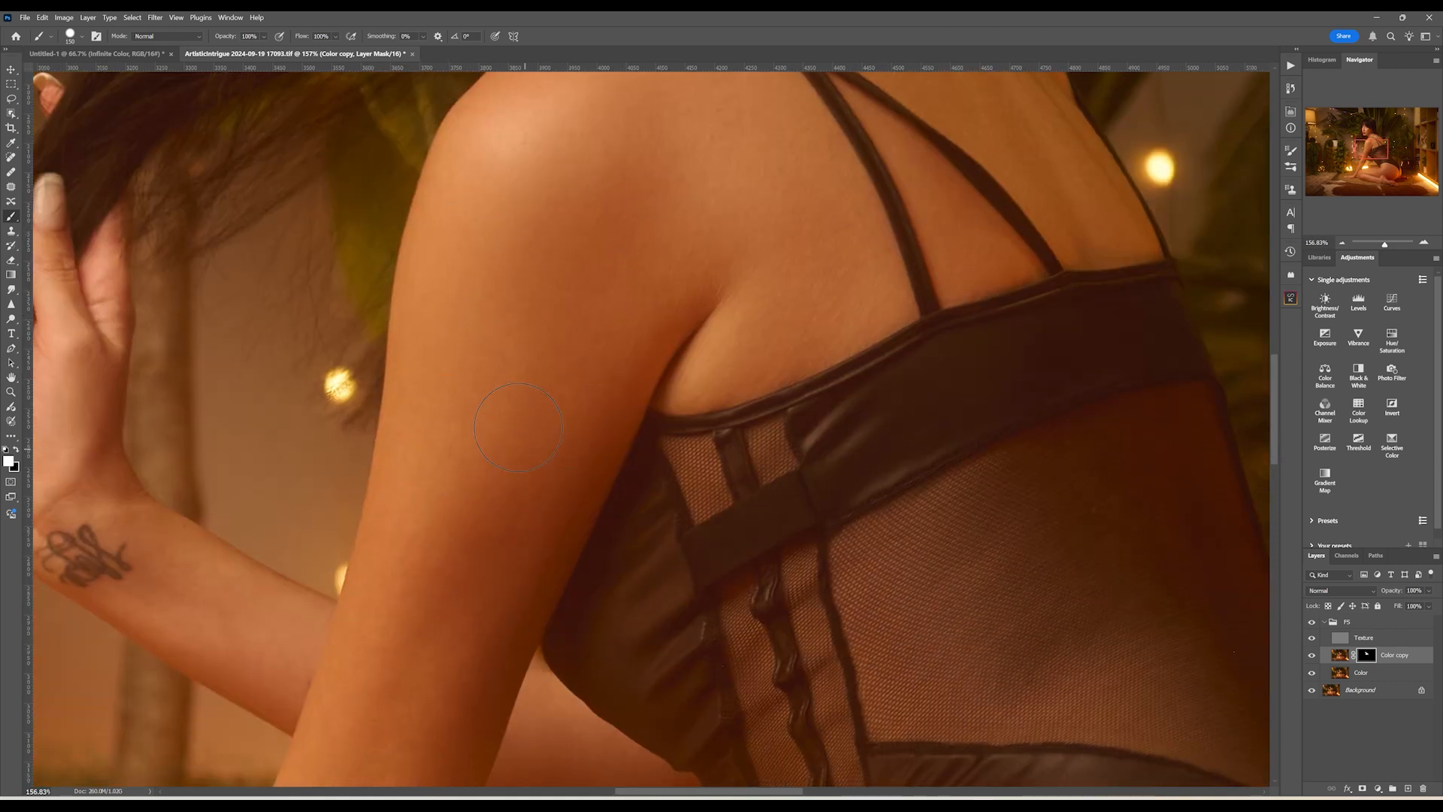
Paint the Color copy mask white along the supporting arm down to the hand and over the other arm.
left_click_drag(518, 427, 599, 283)
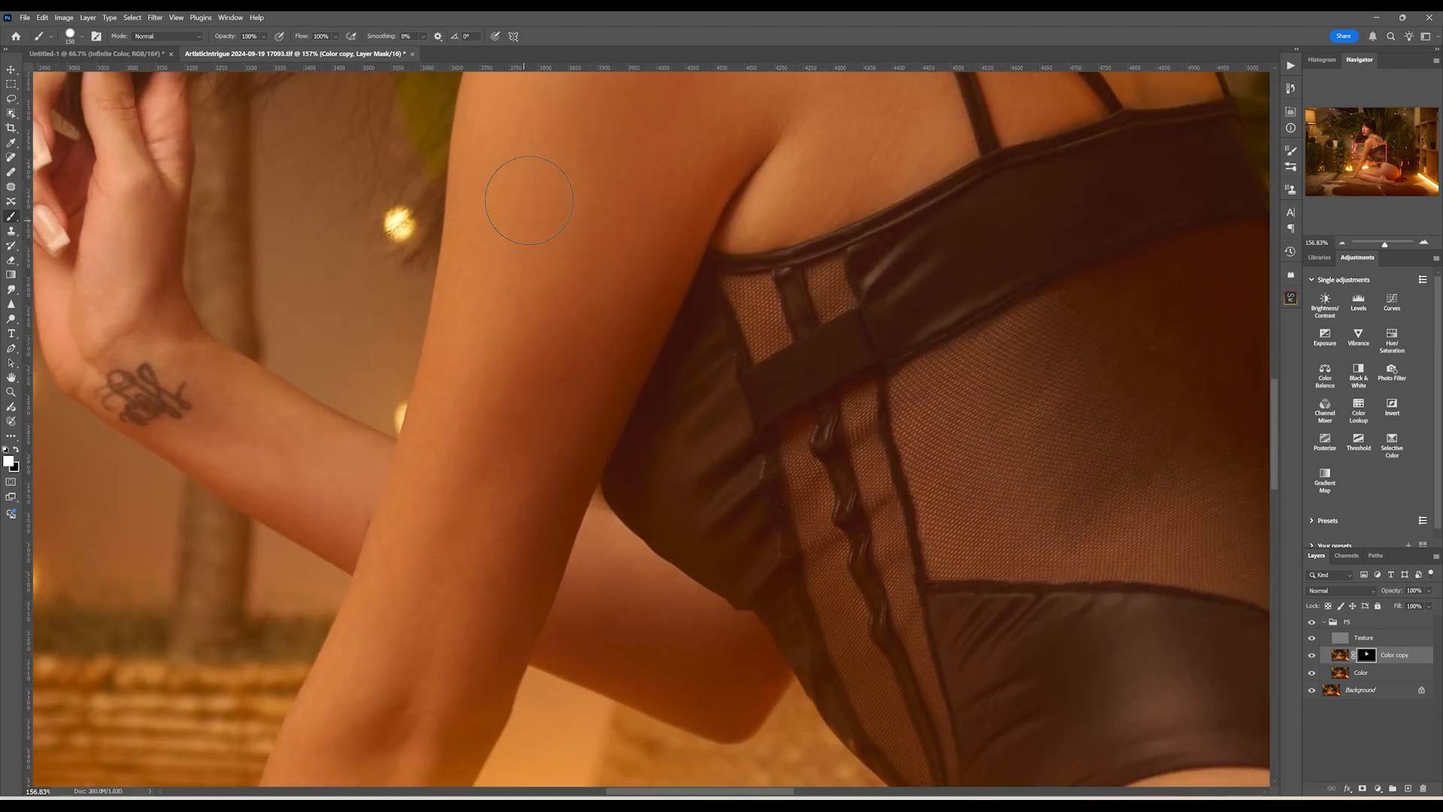
left_click_drag(535, 414, 538, 308)
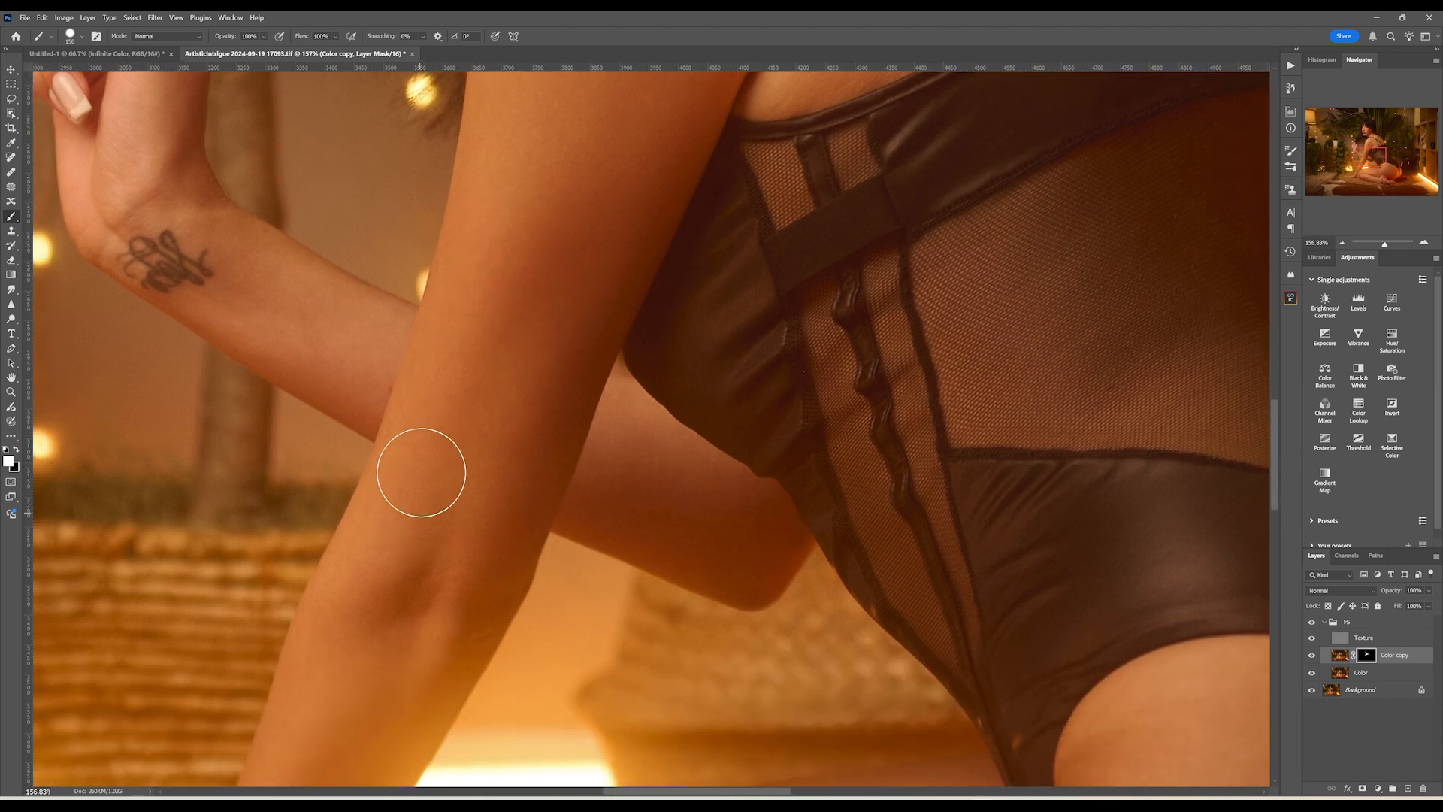
left_click_drag(481, 451, 564, 290)
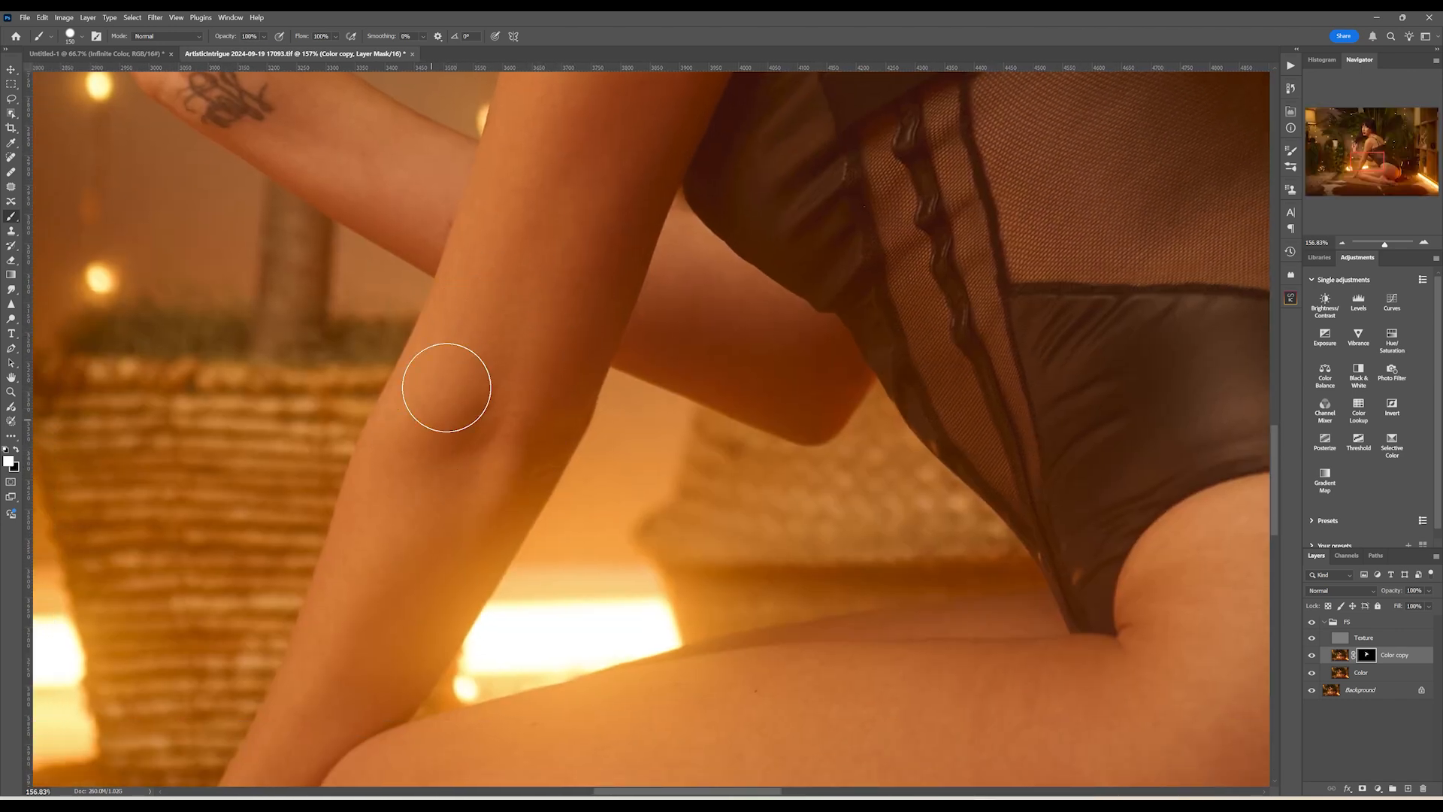
left_click_drag(444, 493, 528, 260)
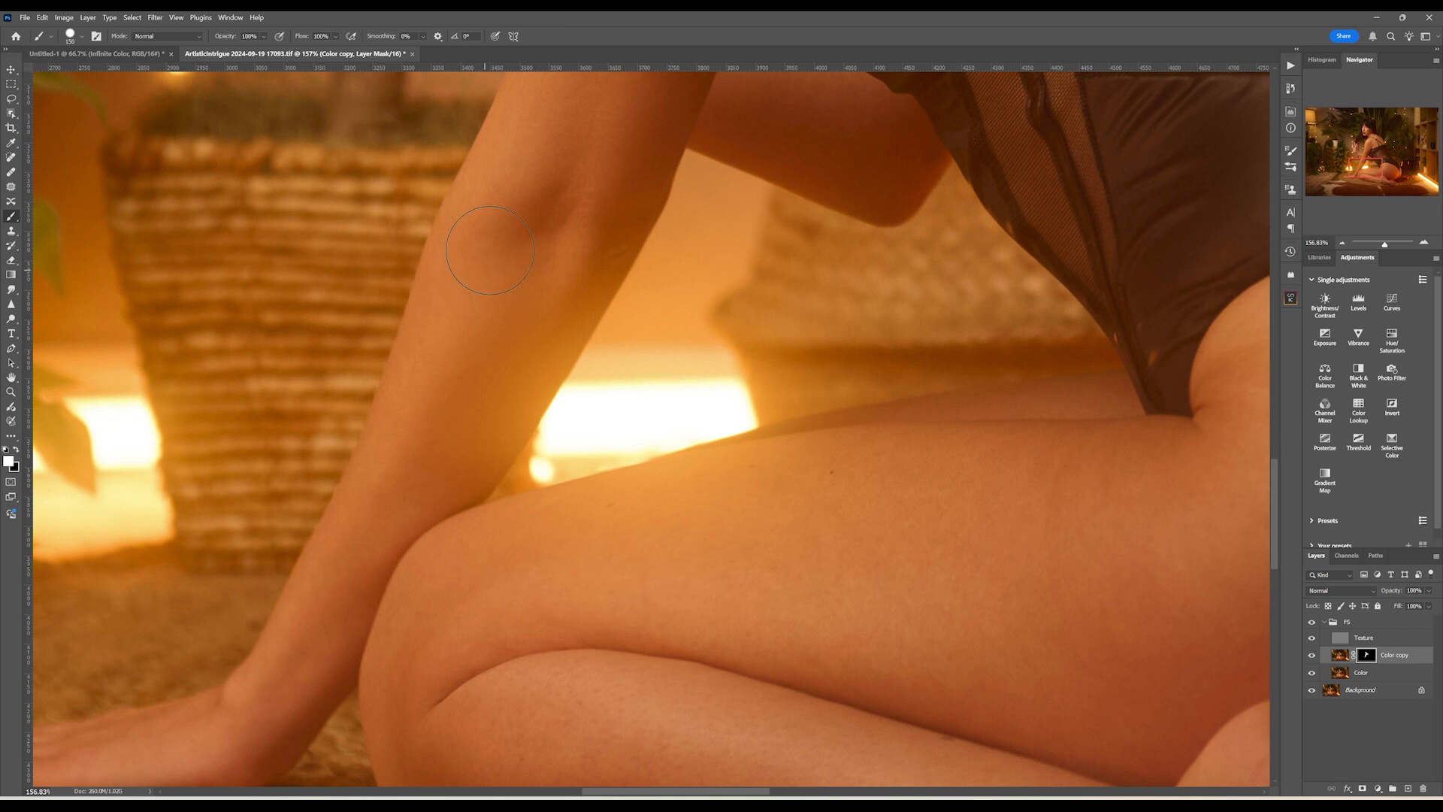
left_click_drag(420, 478, 596, 232)
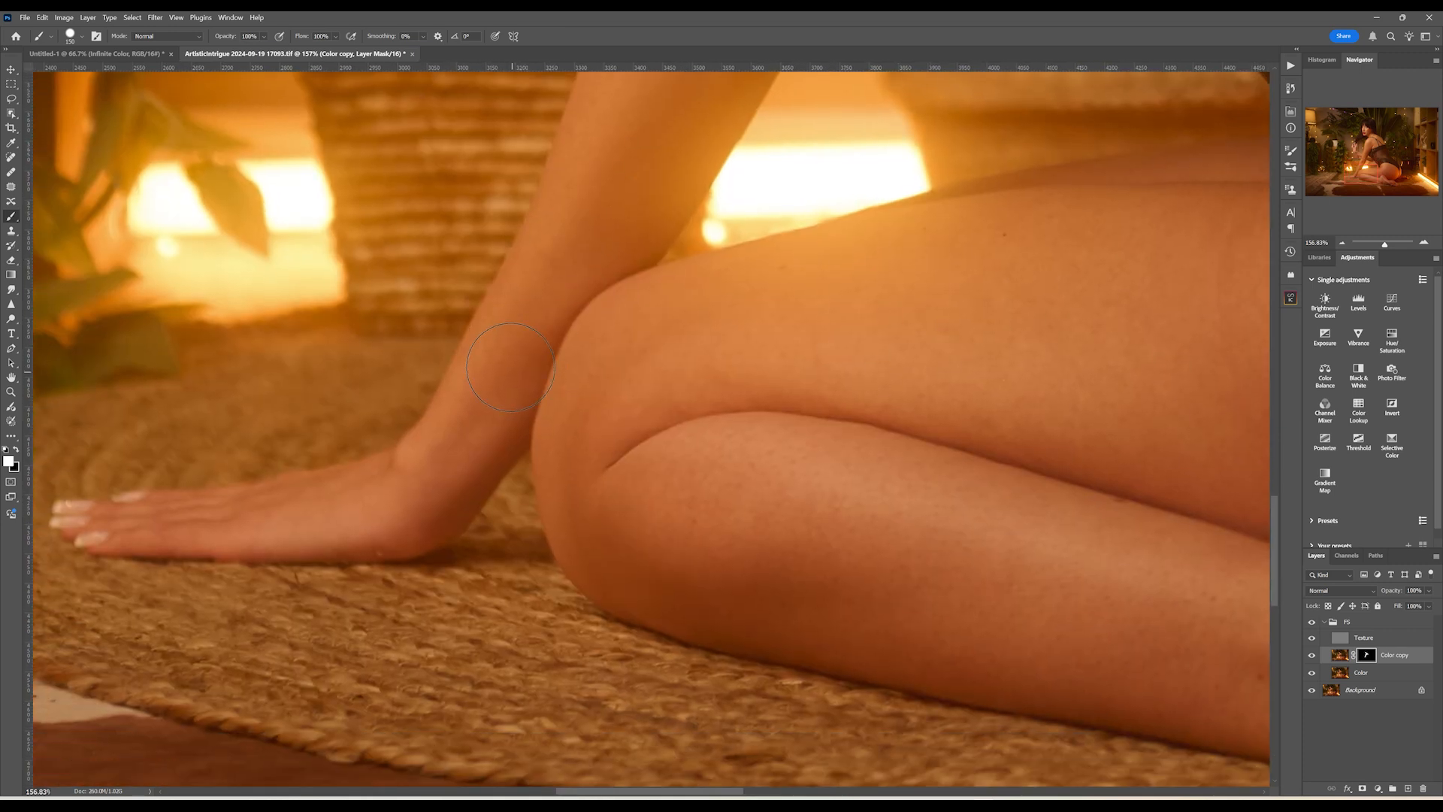
left_click_drag(866, 267, 747, 589)
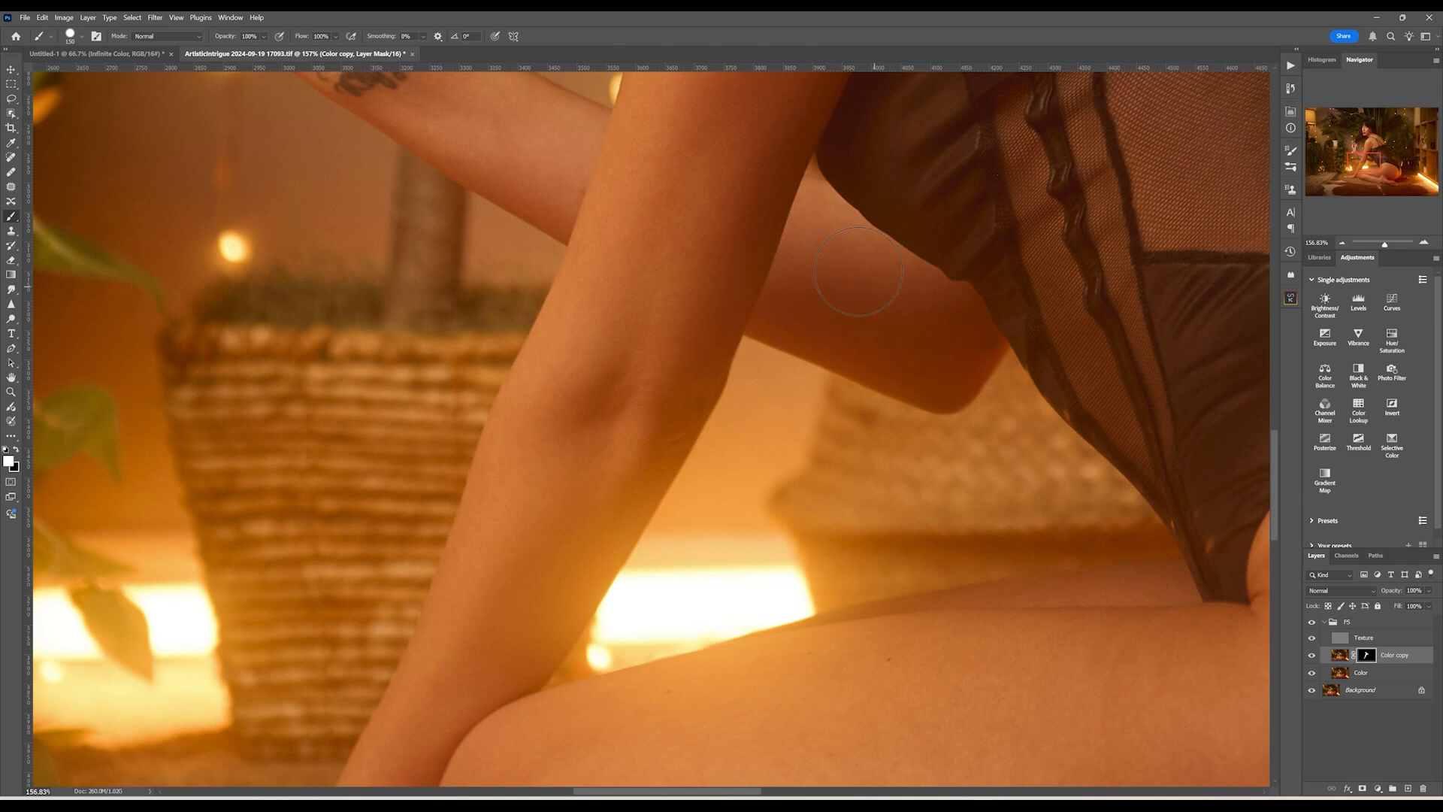
left_click_drag(787, 230, 721, 328)
Reveal the smoothing on the hip, thigh and lower leg by painting white on the Color copy mask with a larger brush.
mouse_move(589, 260)
left_mouse_down()
mouse_move(631, 353)
mouse_move(653, 308)
mouse_move(481, 188)
mouse_move(643, 251)
left_mouse_up()
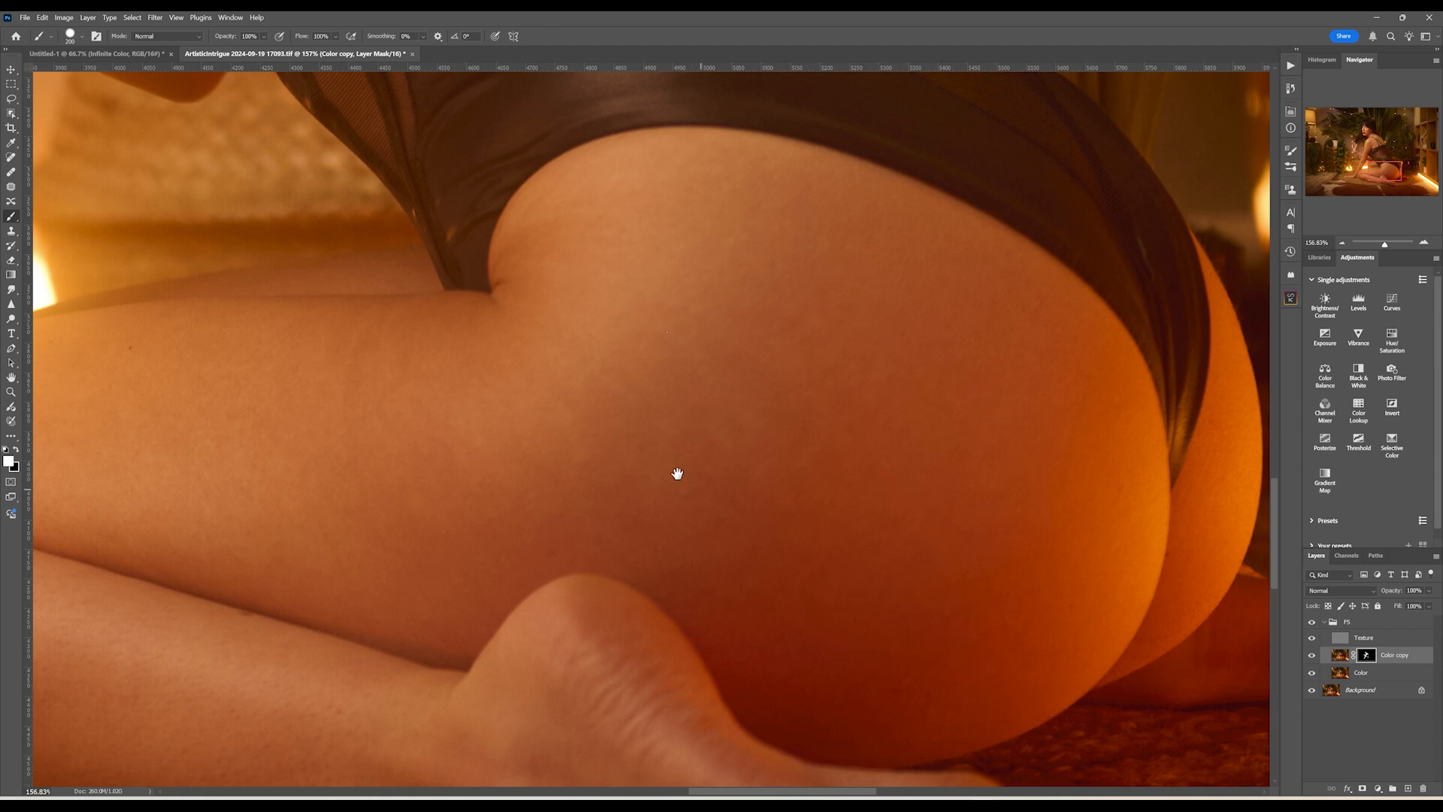
left_click_drag(676, 474, 902, 462)
left_click_drag(505, 507, 766, 588)
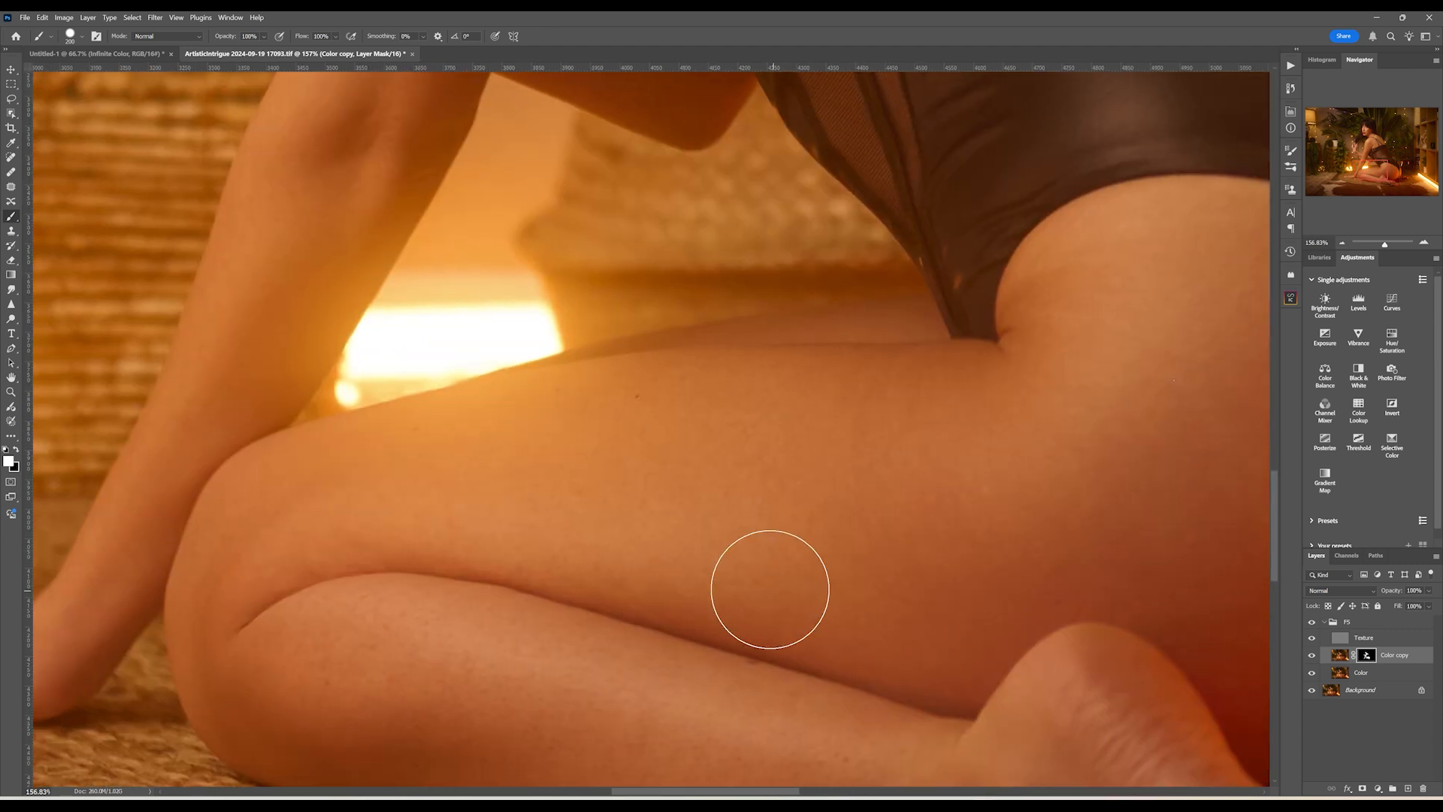
left_click_drag(284, 531, 444, 397)
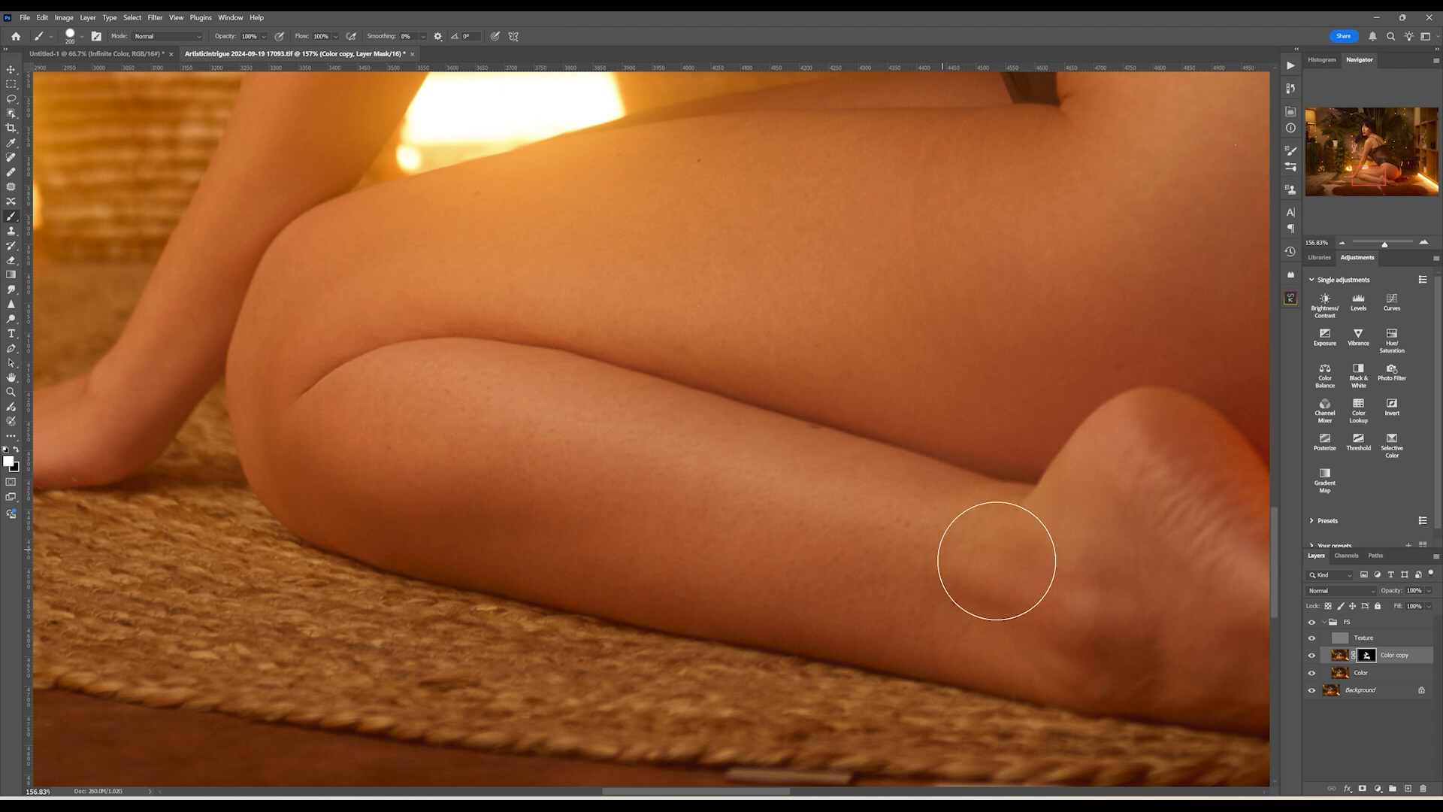
left_click_drag(1001, 570, 654, 451)
left_click_drag(966, 450, 461, 406)
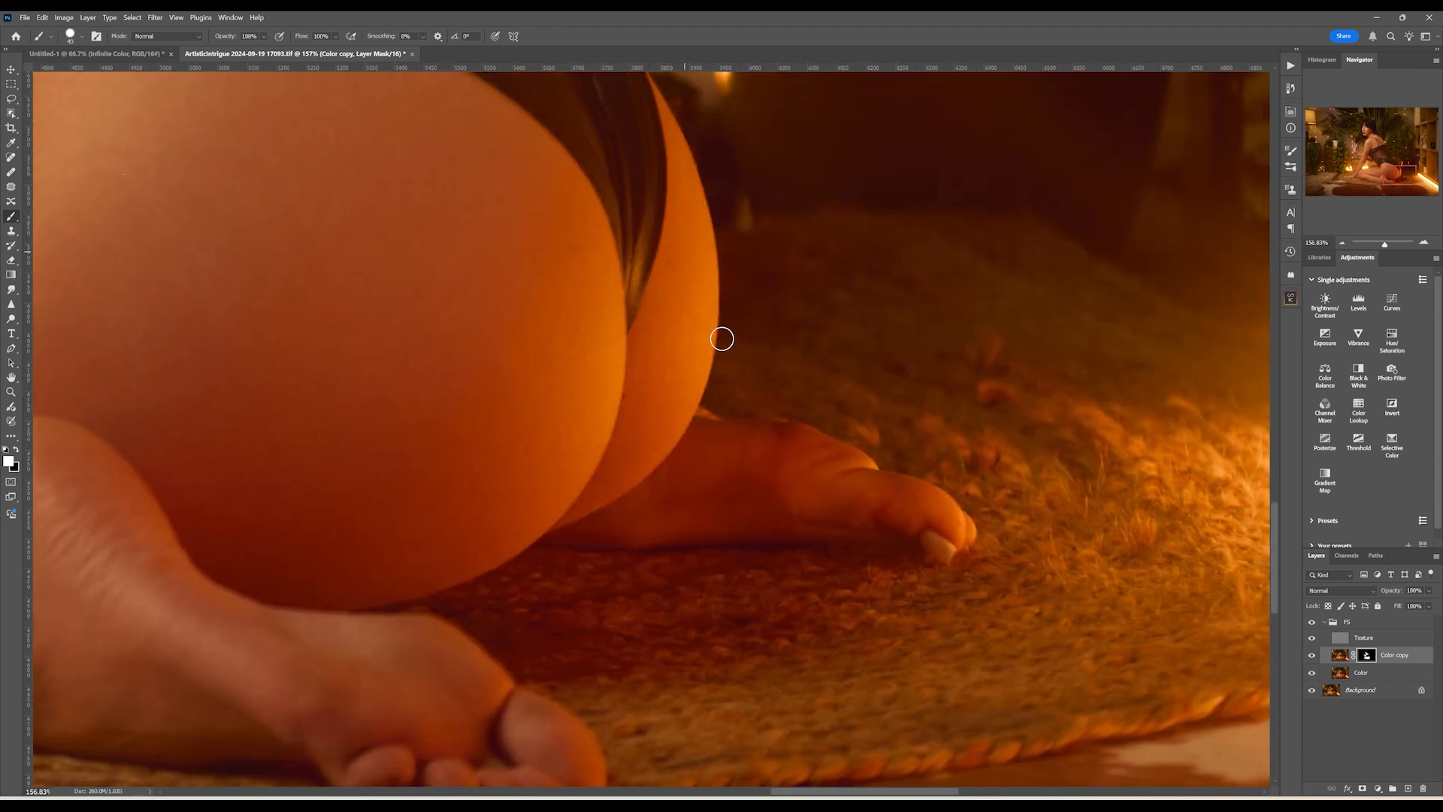
Paint the Color copy mask over the remaining skin of the rear foot, ankle and front foot with a smaller brush.
left_click_drag(722, 335, 937, 348)
left_click_drag(799, 373, 950, 479)
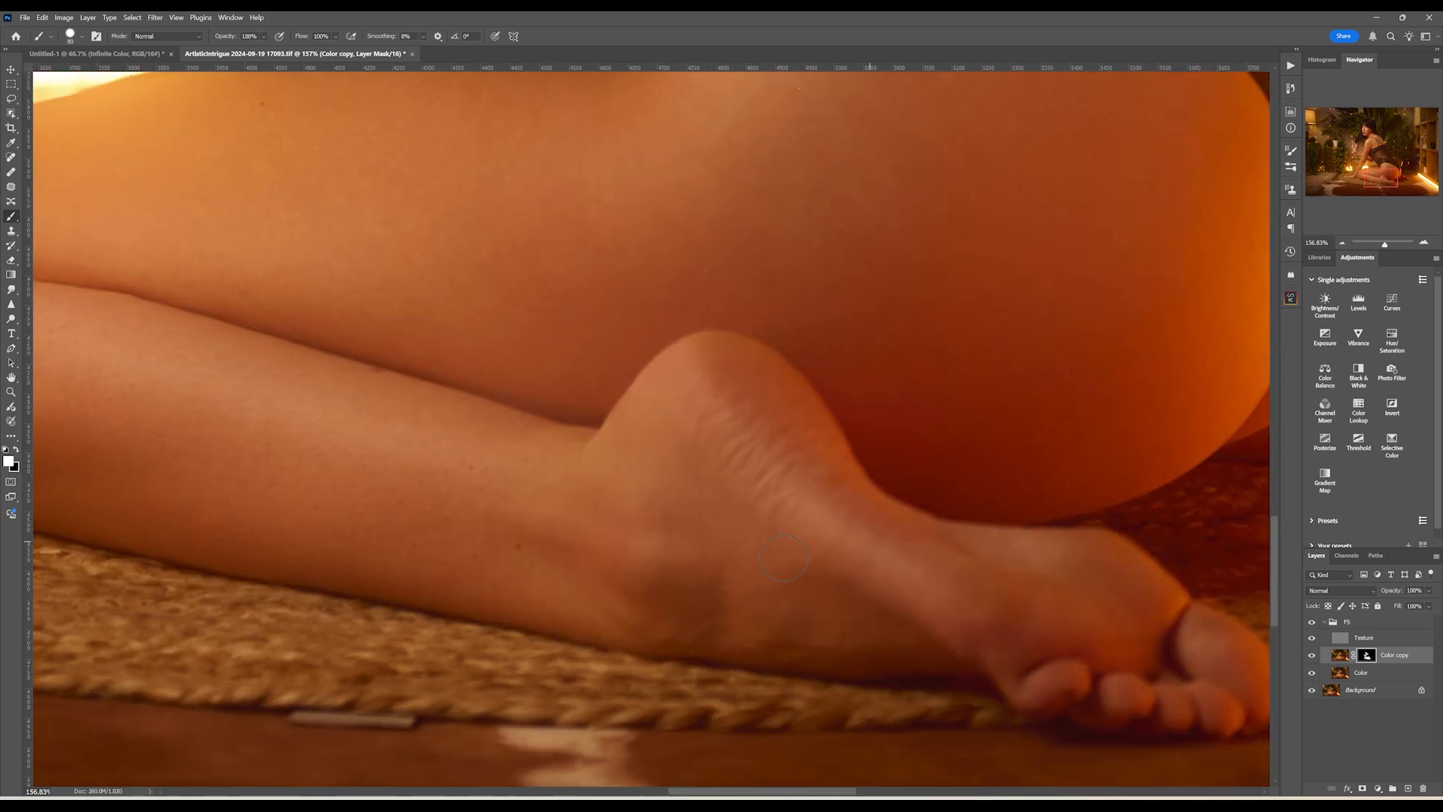
left_click_drag(594, 444, 849, 538)
scroll(579, 481, "down", 6)
scroll(1165, 601, "up", 3)
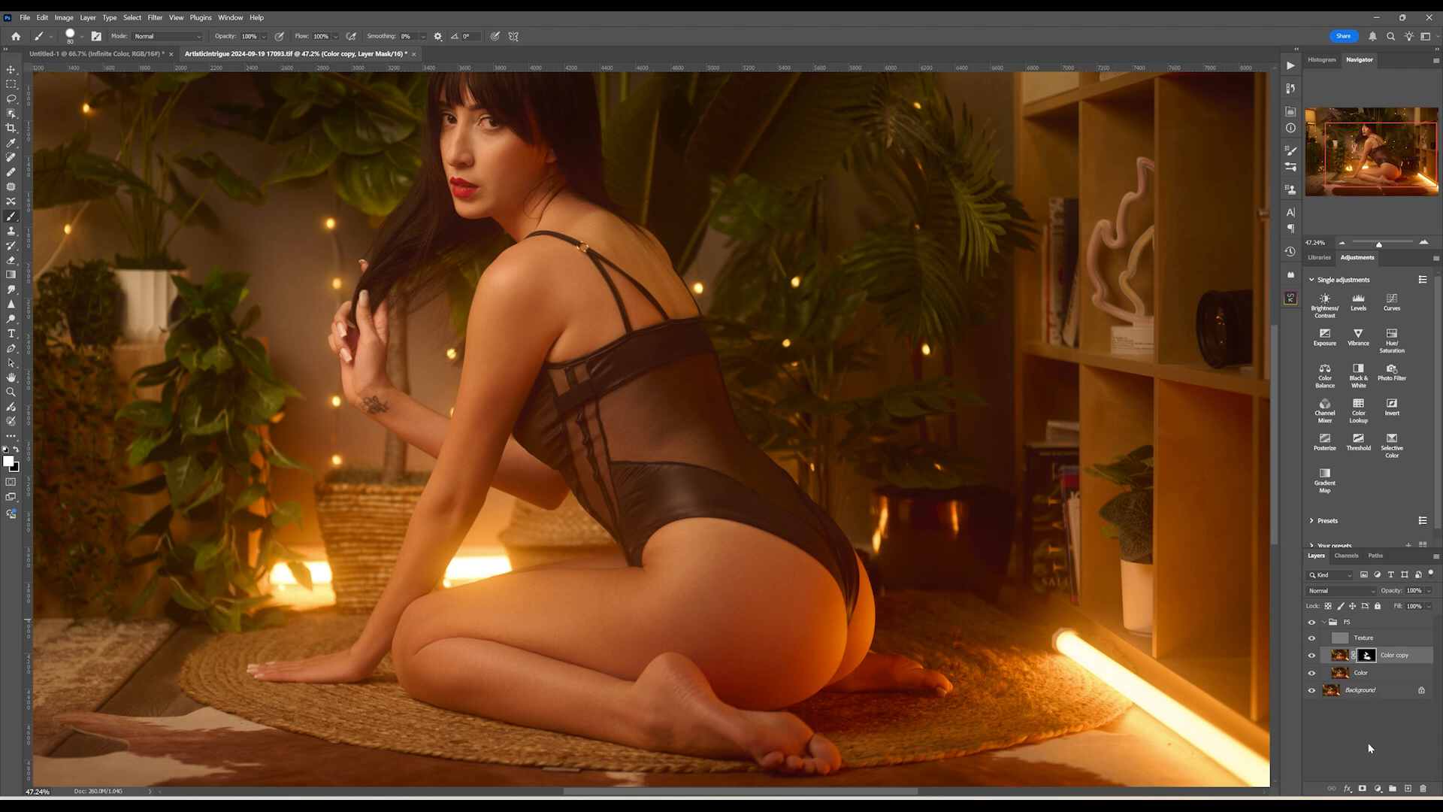
Create an empty layer above Color copy and copy the Color copy layer mask onto it.
key("ctrl+shift+n")
key("Return")
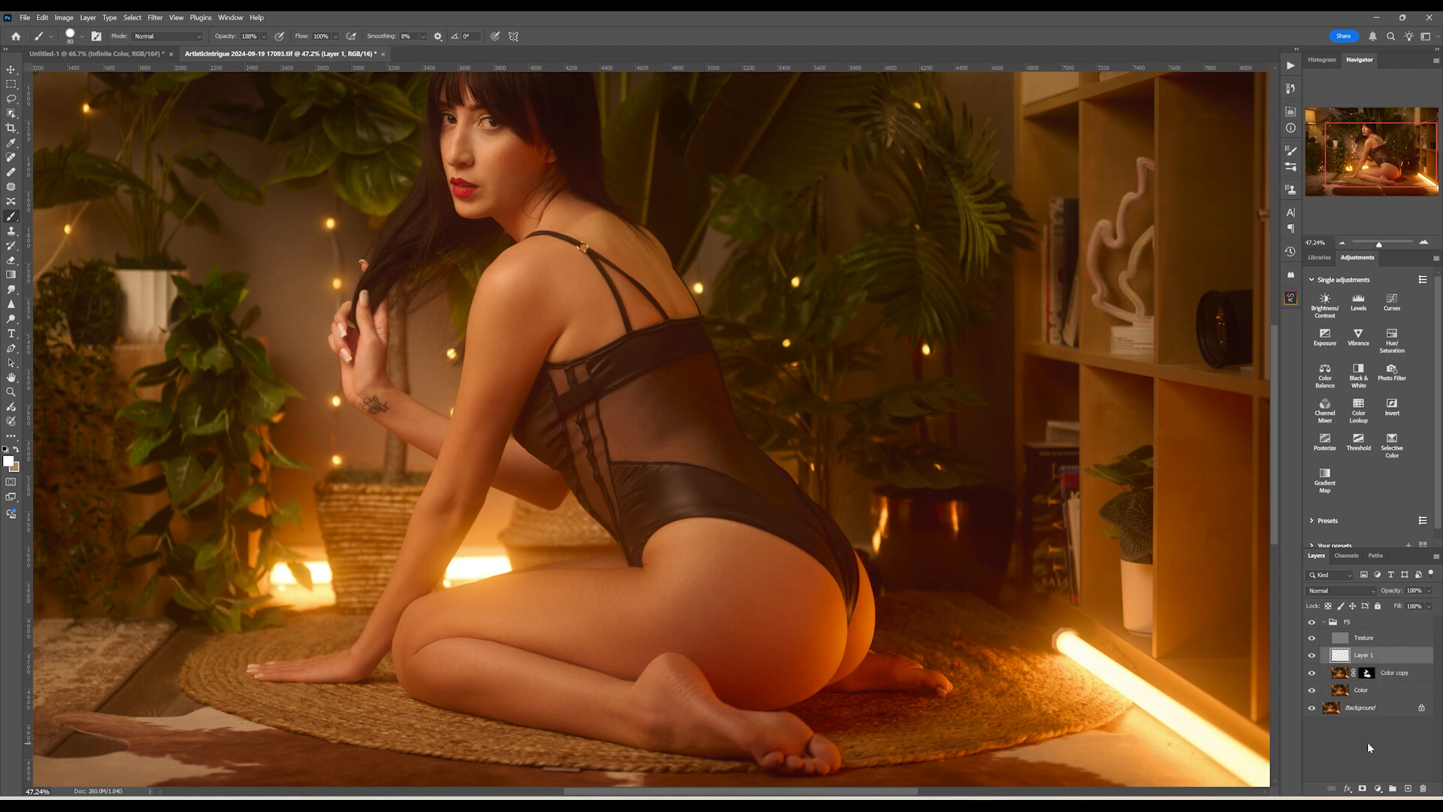
left_click(1365, 674)
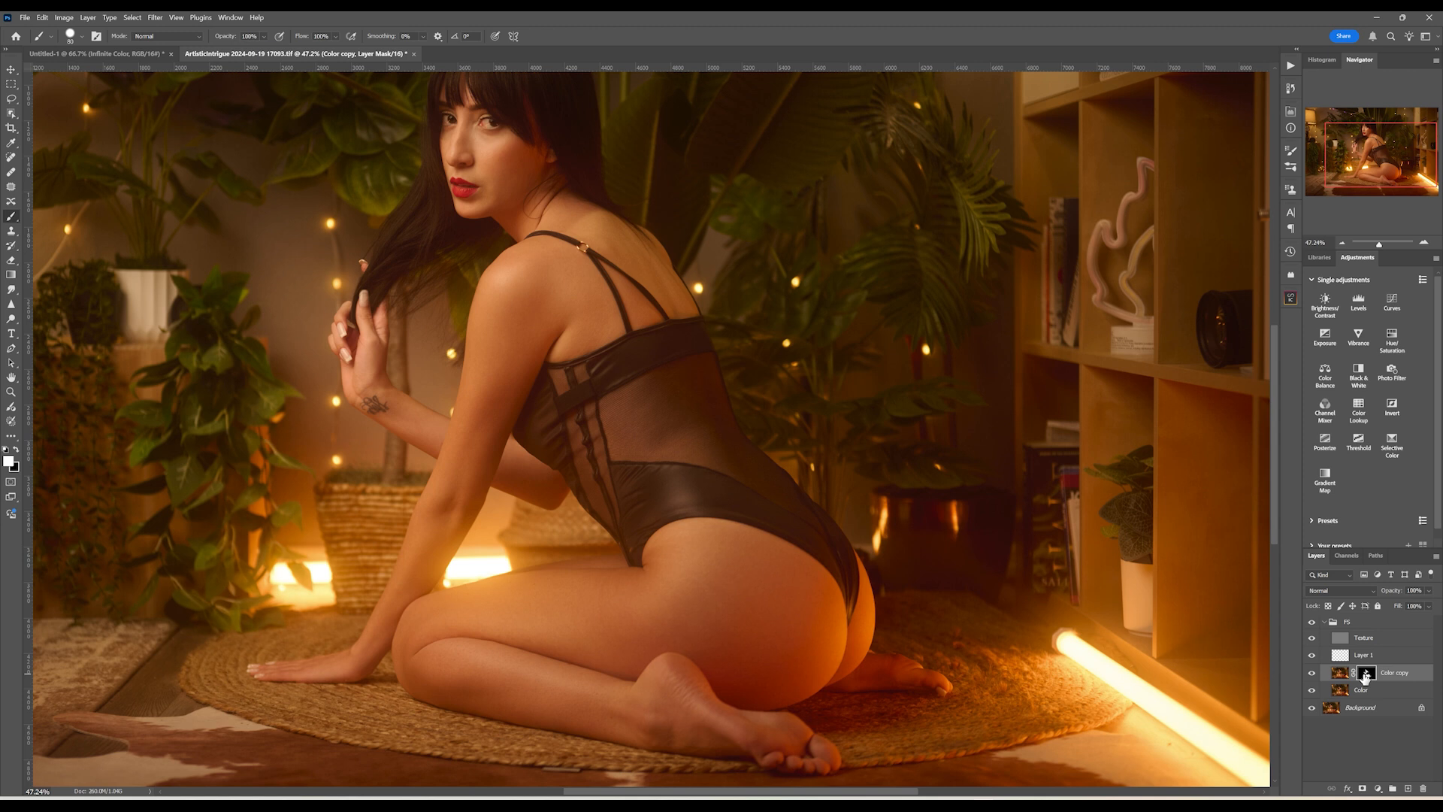
left_click_drag(1364, 675, 1372, 659)
Merge the Color copy and Color layers into one layer.
left_click(1383, 692, "shift")
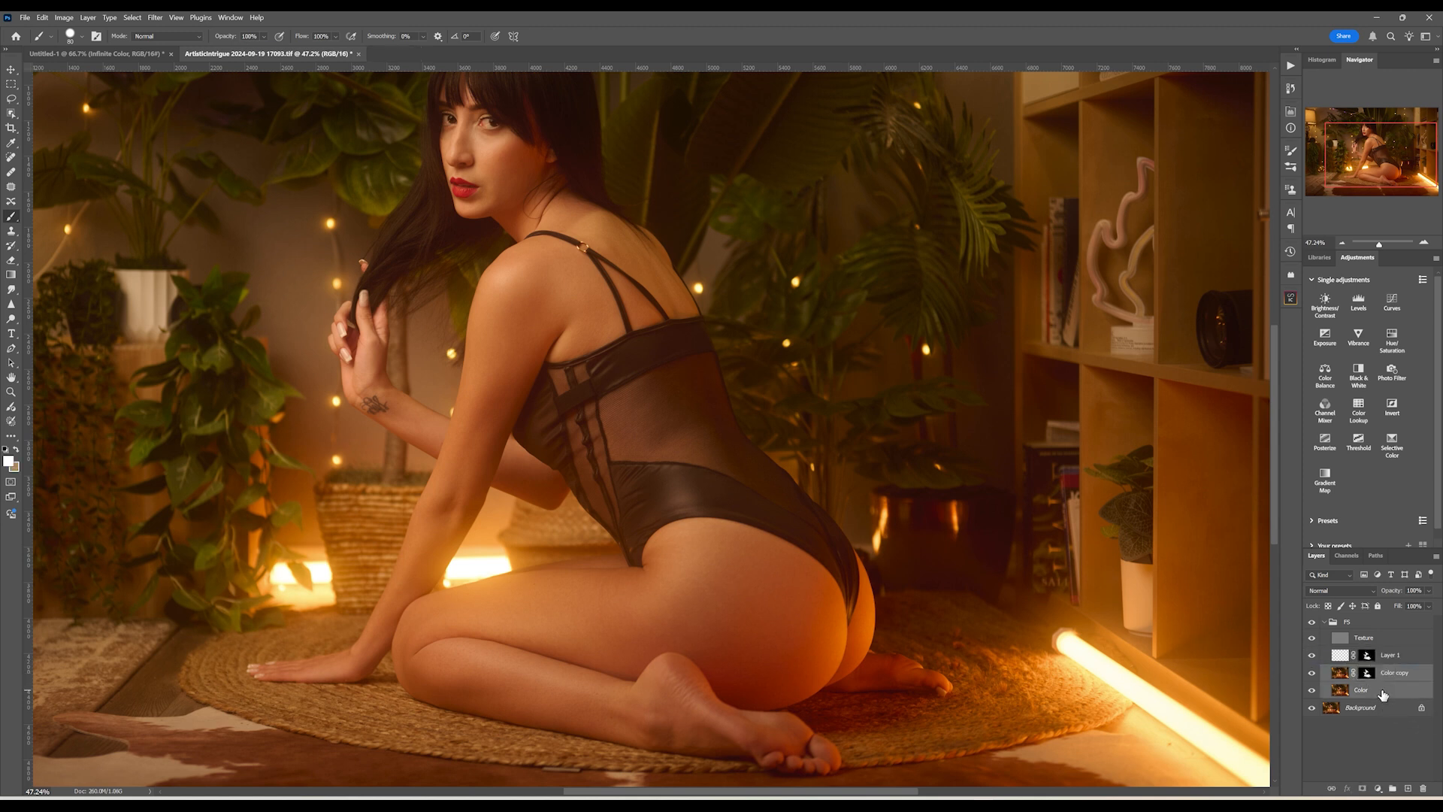
right_click(1382, 693)
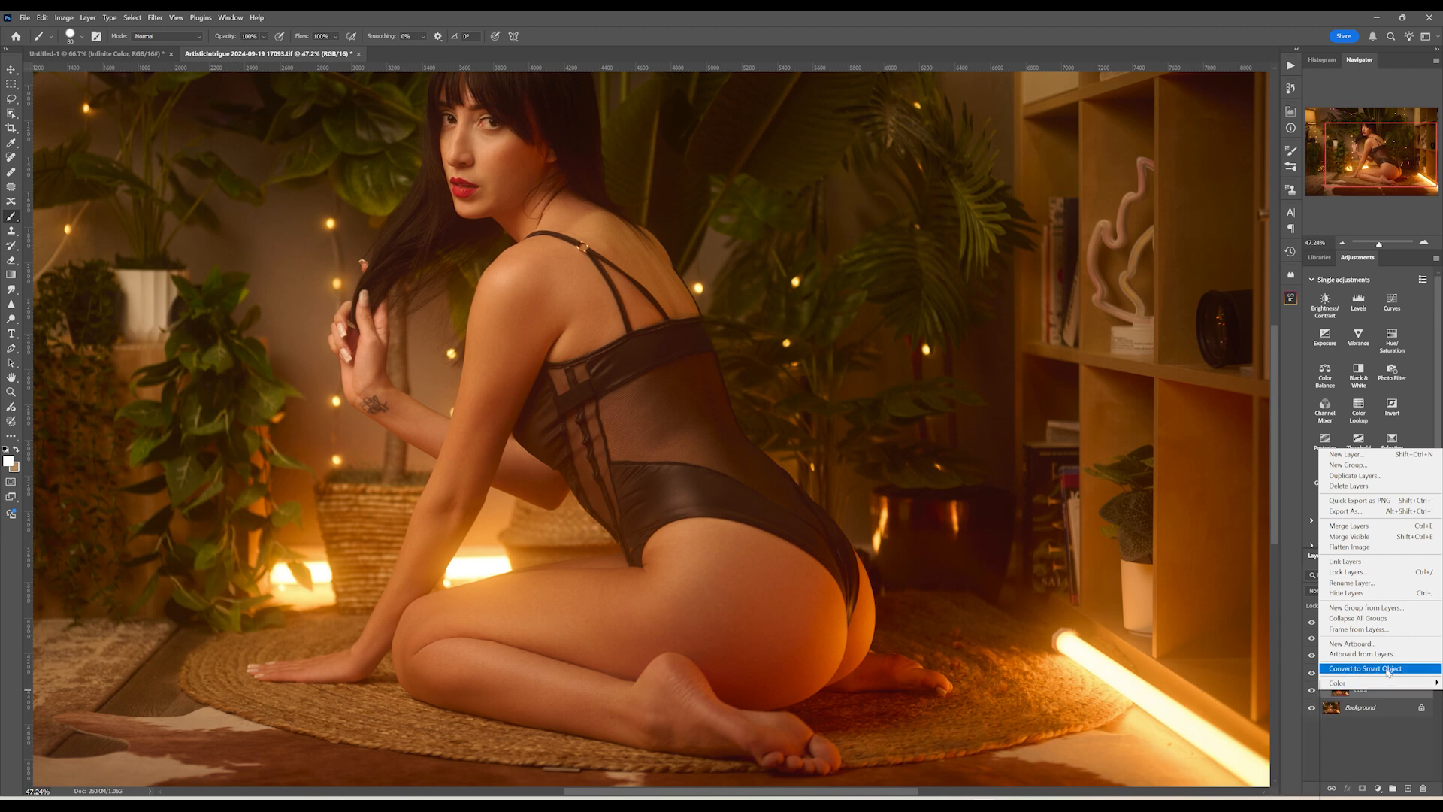
left_click(1351, 526)
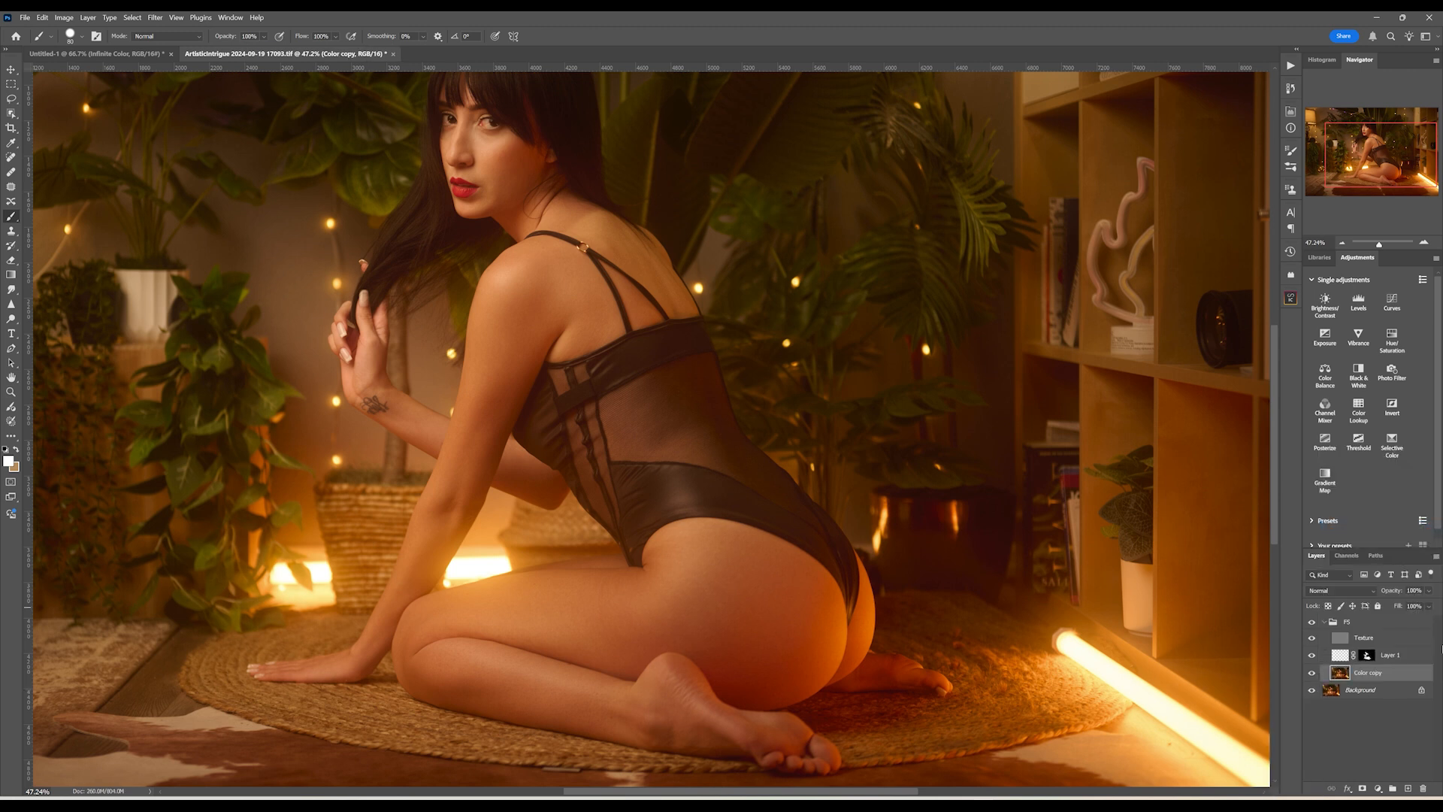
Run Portraiture 3 on the merged Color copy layer with the Smoothing: Strong preset and new-layer output.
left_click(155, 17)
mouse_move(268, 267)
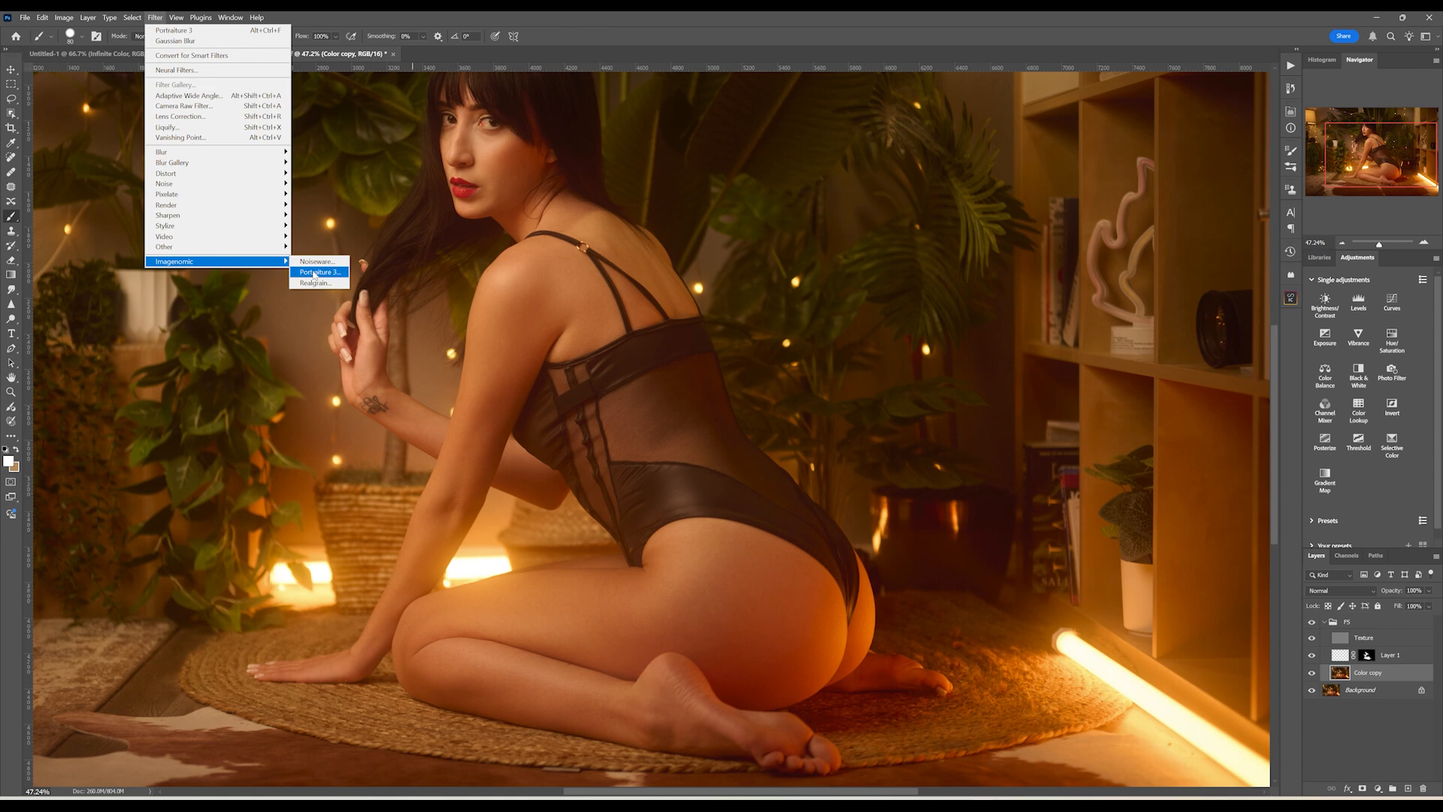
left_click(617, 357)
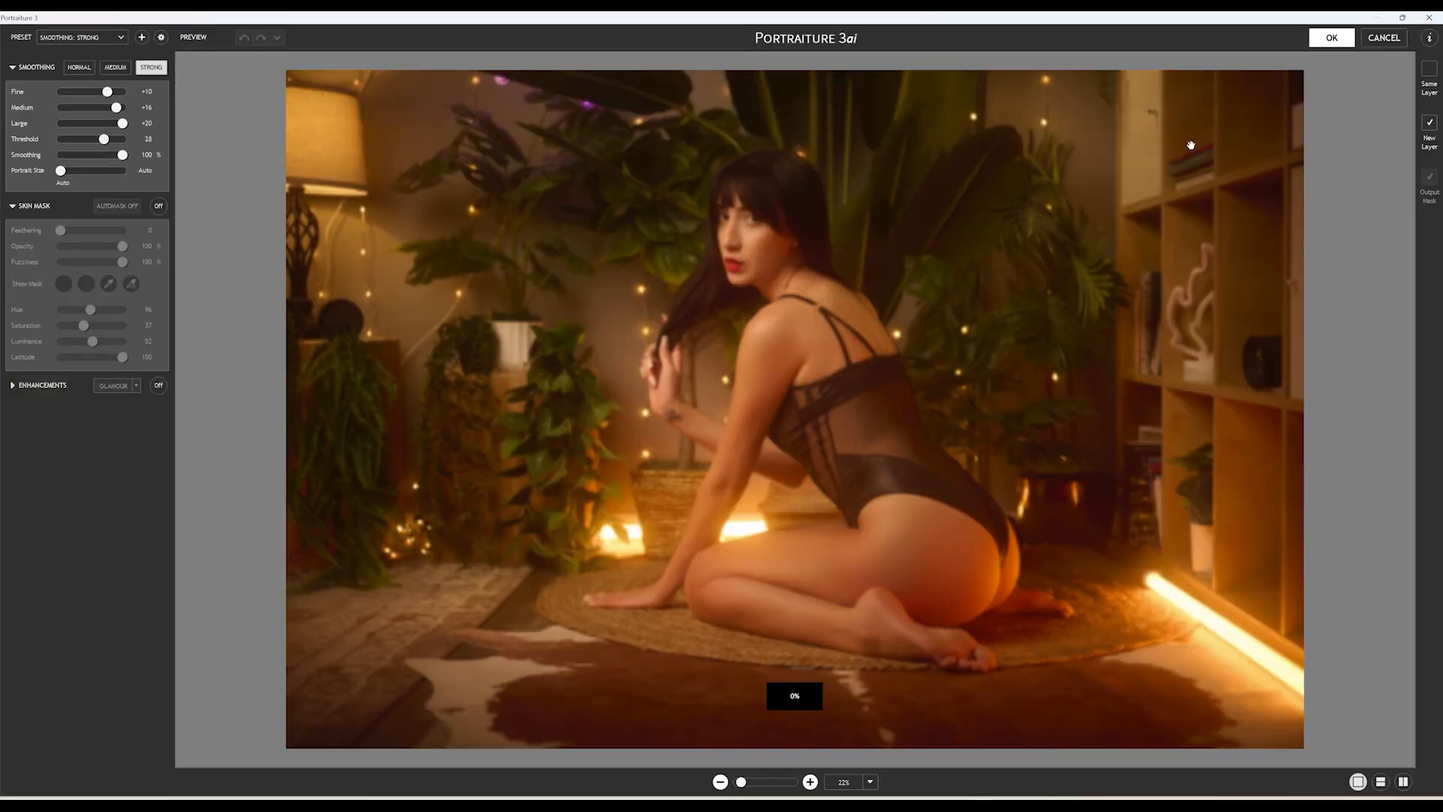
left_click(1330, 38)
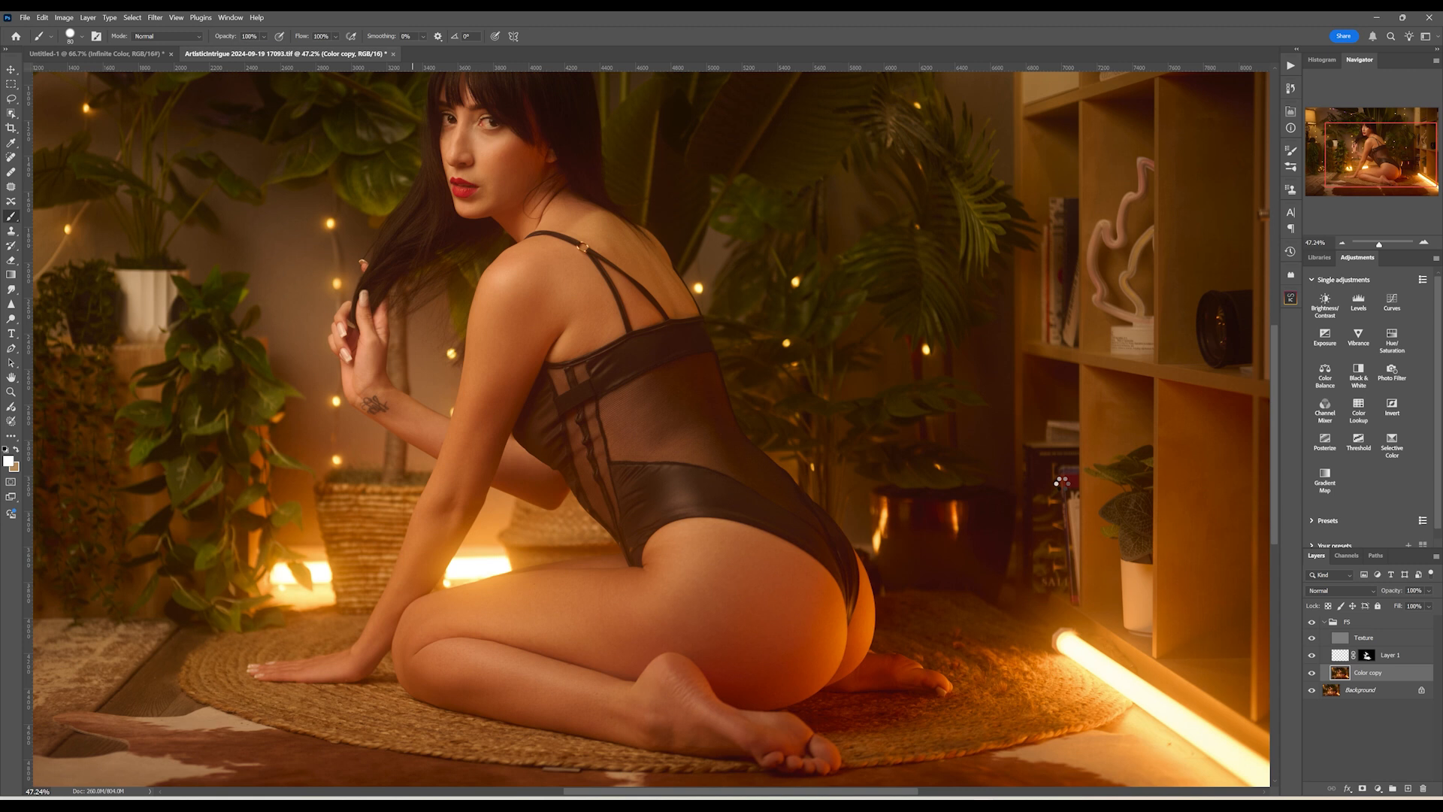
Copy the Layer 1 mask onto the Color copy 2 layer and merge that layer with Color copy.
key("ctrl+j")
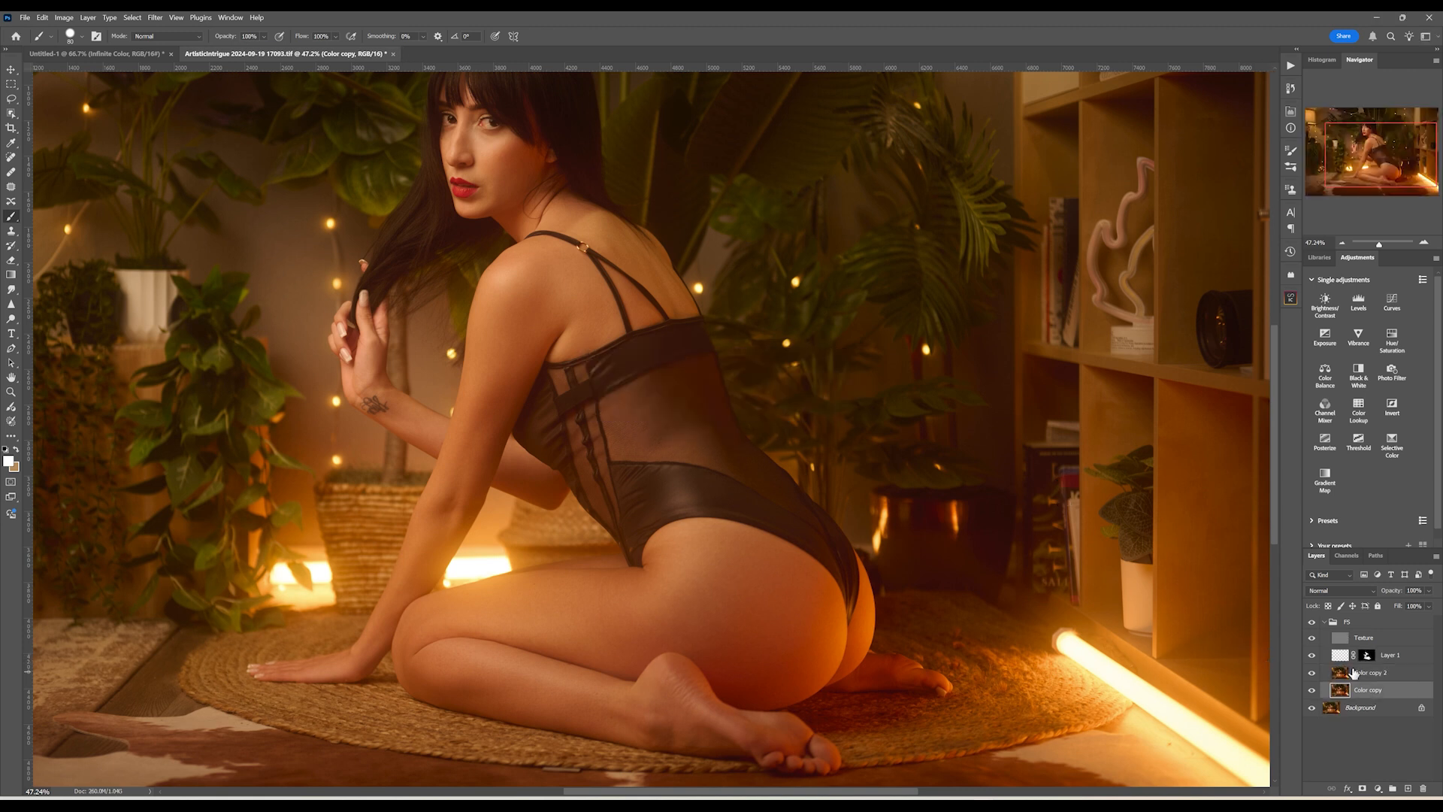
left_click(1366, 656)
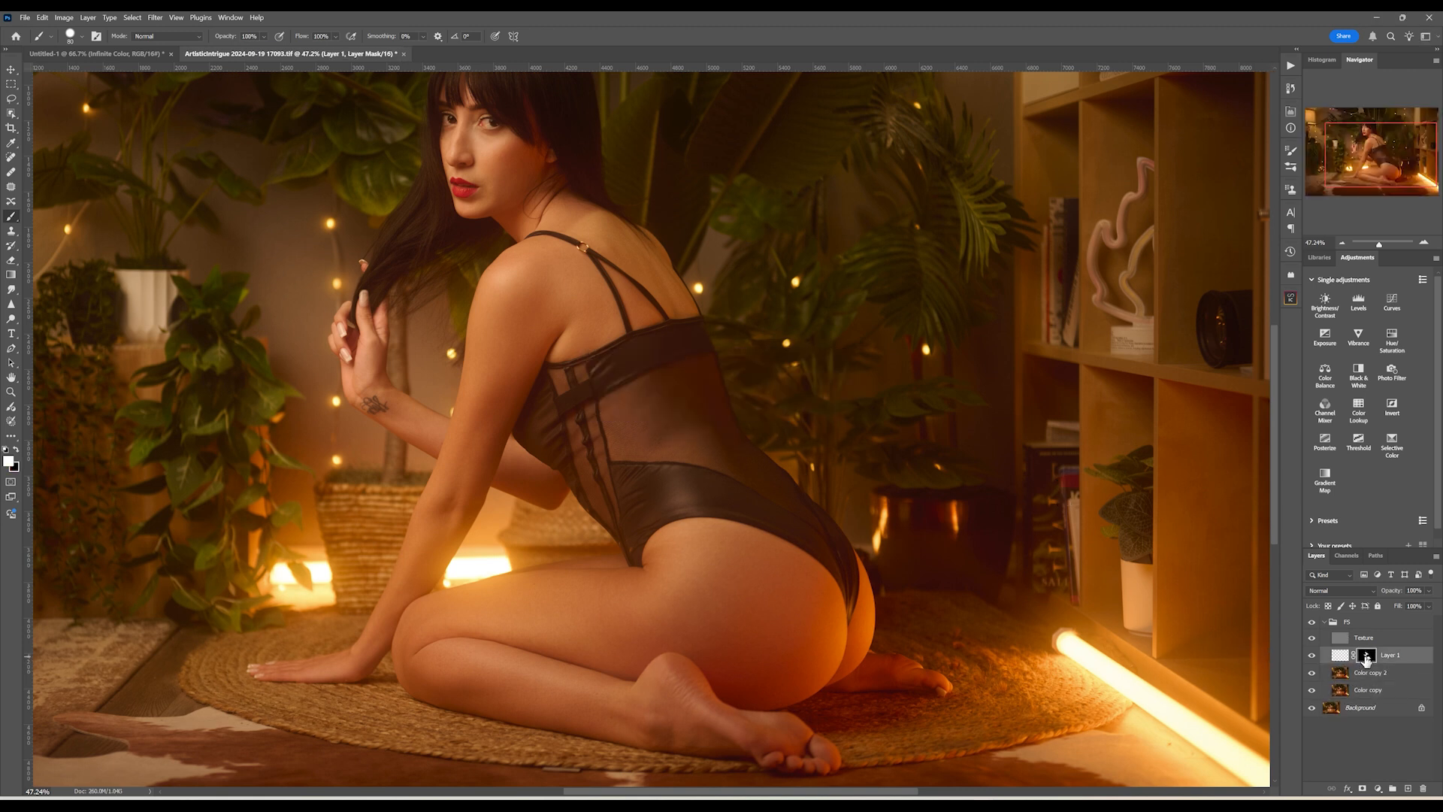
left_click_drag(1366, 656, 1389, 676)
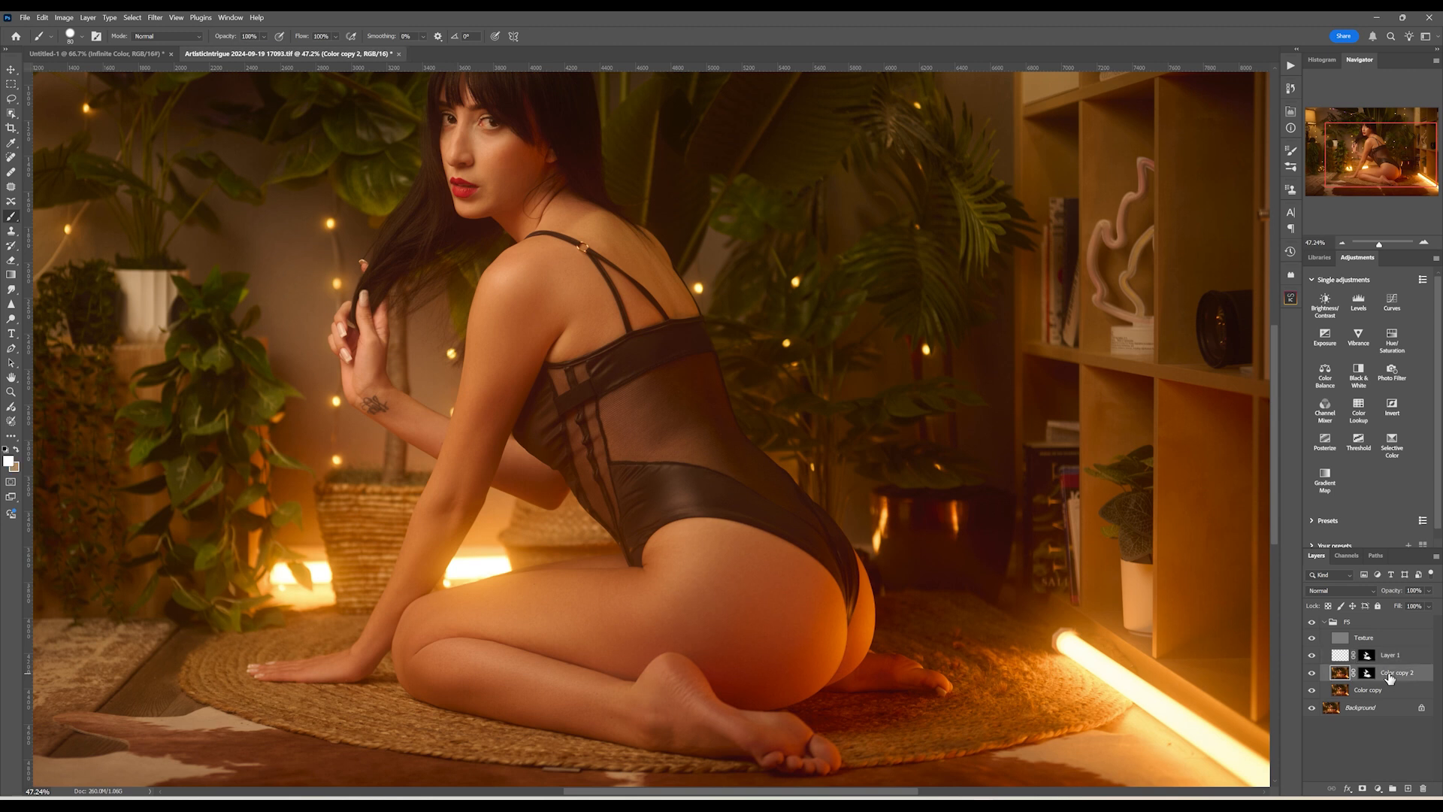
left_click(1369, 689, "shift")
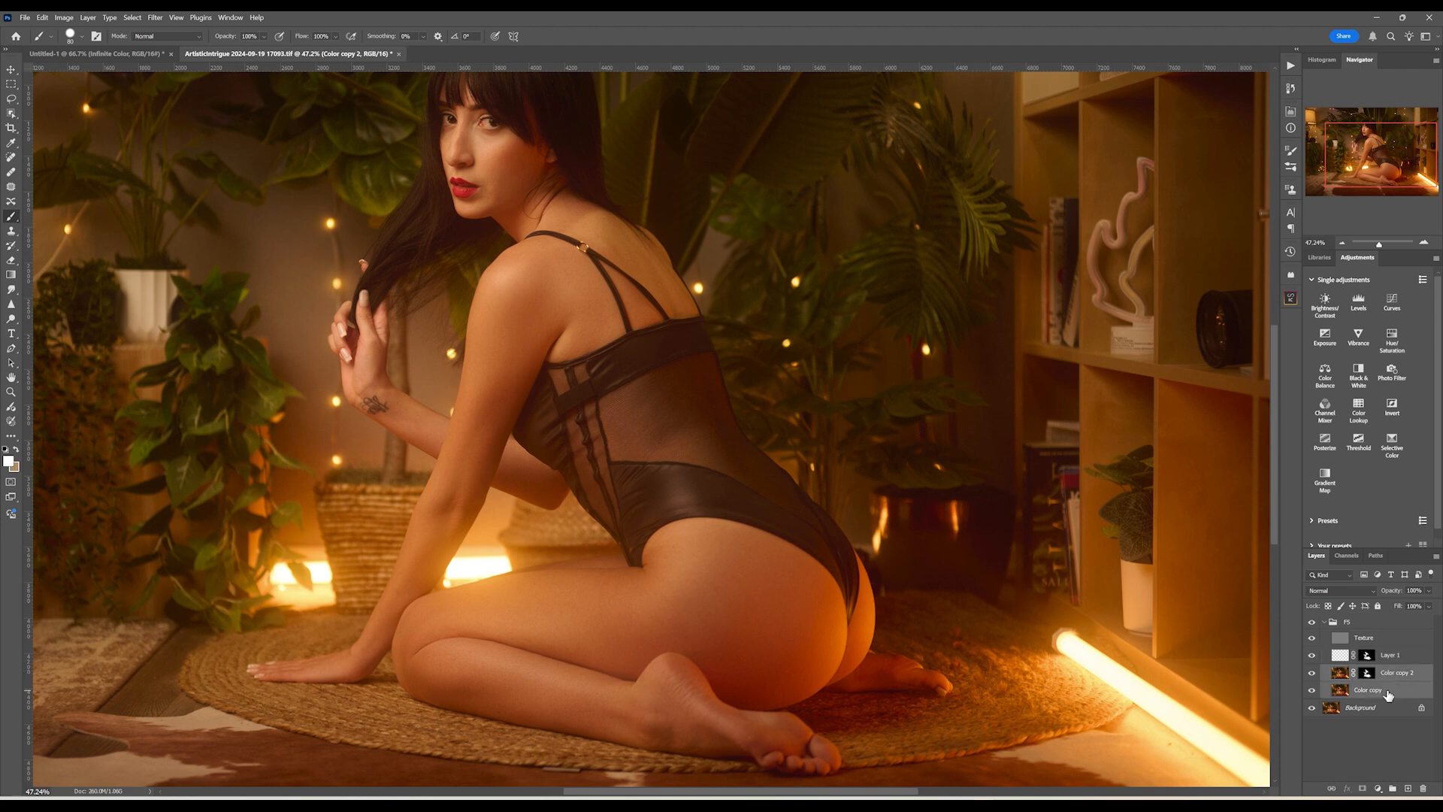
right_click(1369, 689)
left_click(1349, 526)
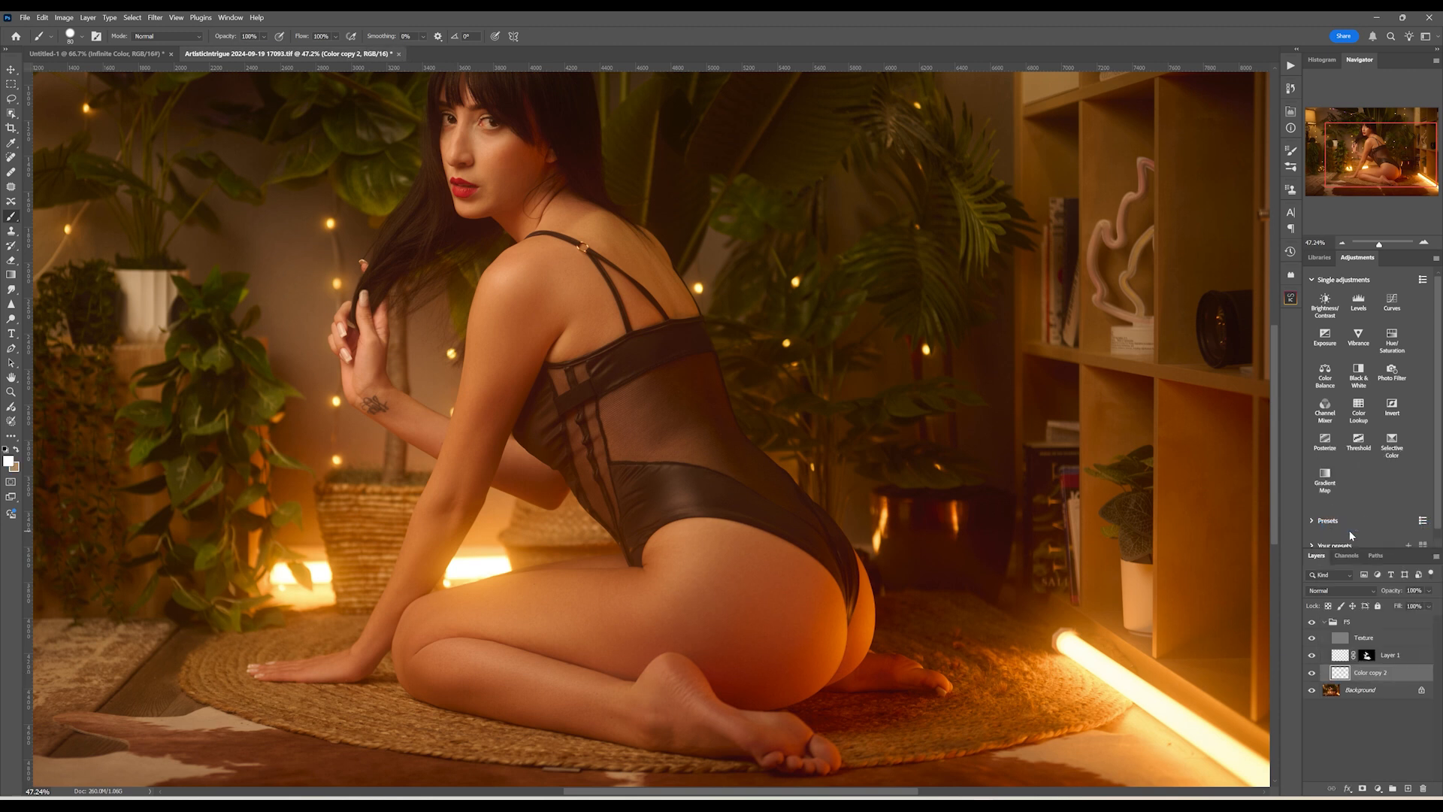
Compare the whole image before and after retouching by repeatedly hiding and showing the FS group.
left_click(1378, 244)
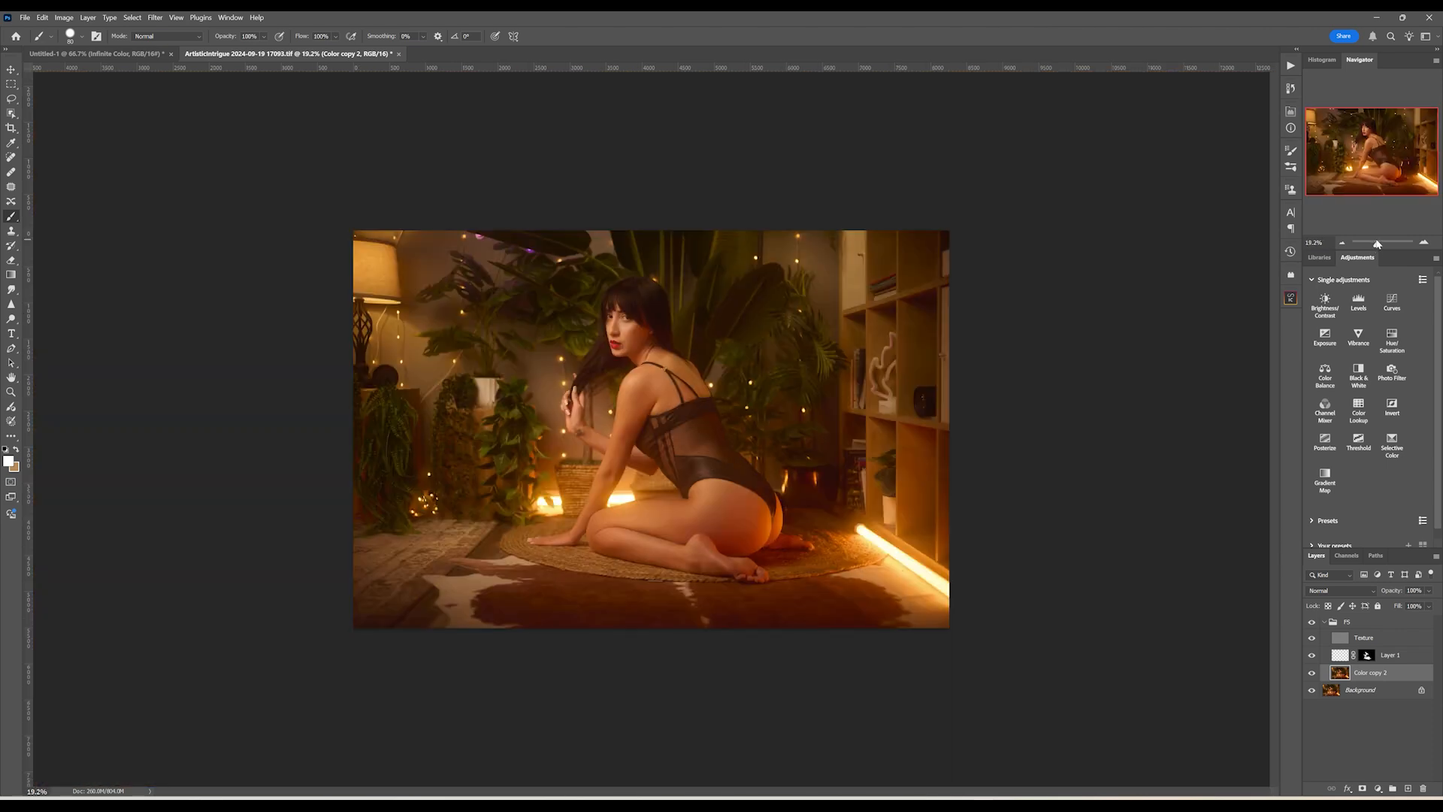
left_click_drag(1377, 244, 1379, 245)
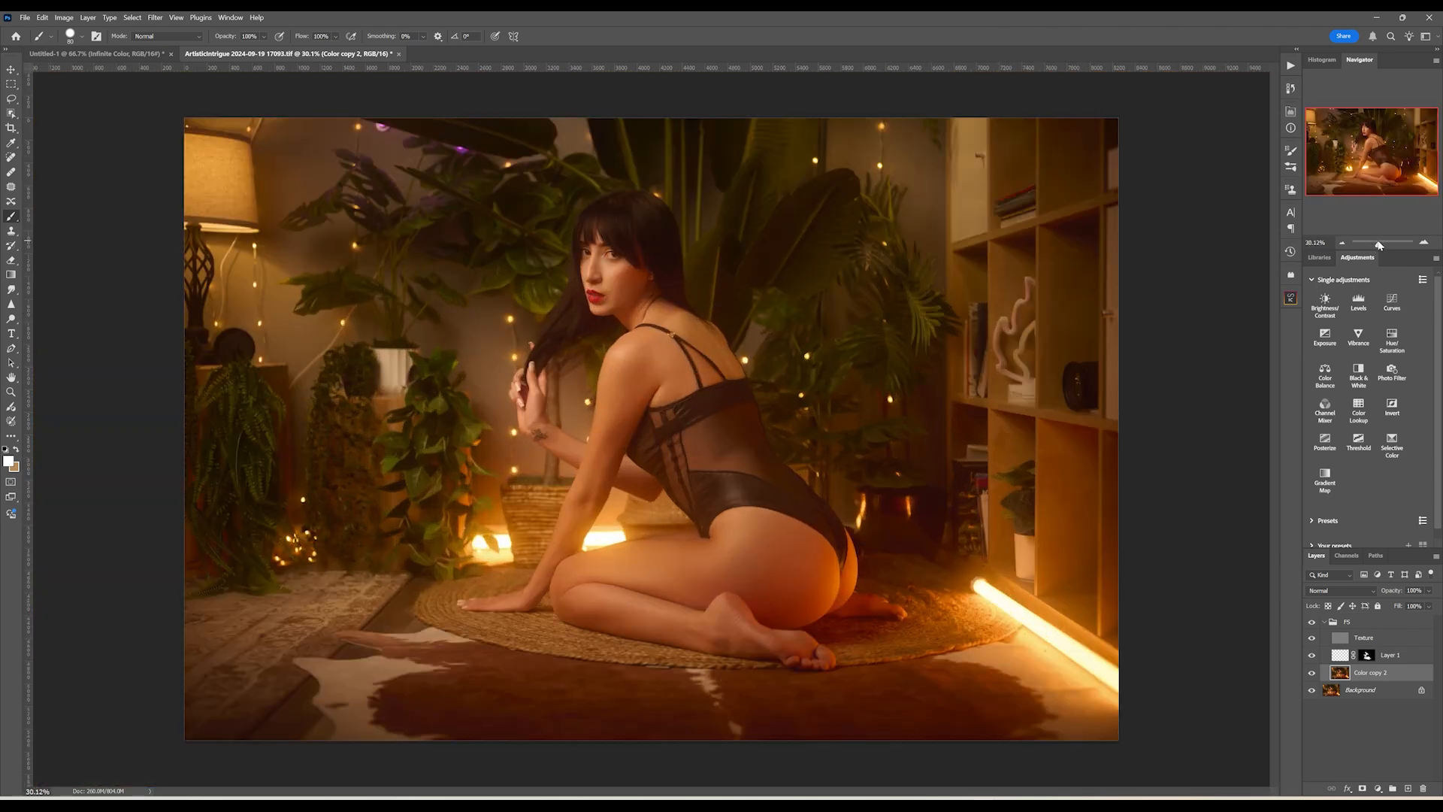
left_click(1324, 622)
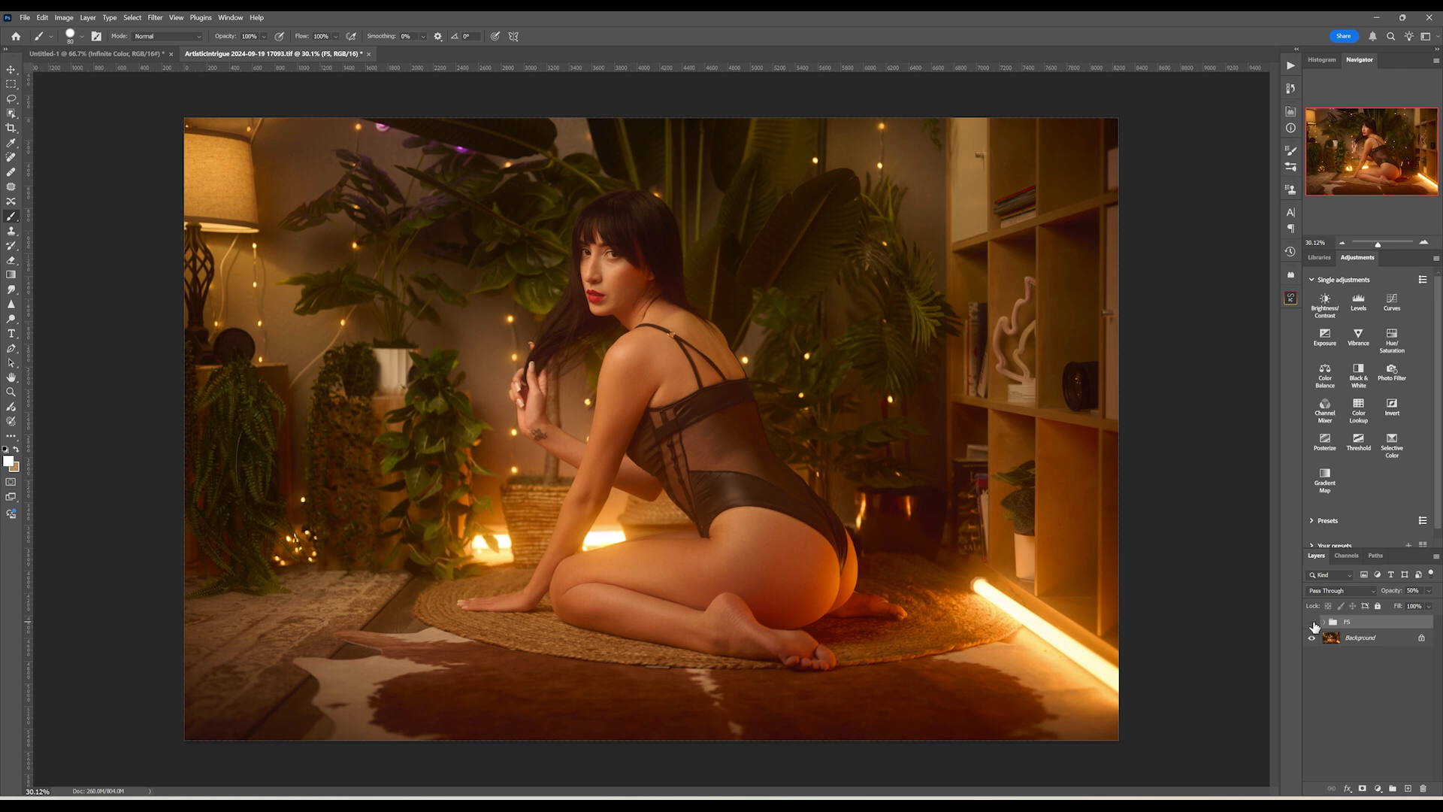
left_click(1312, 623)
left_click(1312, 624)
left_click(1312, 624)
left_click(1312, 624)
left_click(1312, 623)
left_click(1312, 624)
left_click(1312, 623)
left_click(1312, 623)
left_click(1312, 624)
left_click(1312, 624)
left_click(1312, 623)
left_click(1312, 623)
Duplicate the Texture layer, invert the copy and hide its effect with a black layer mask.
left_click(1325, 623)
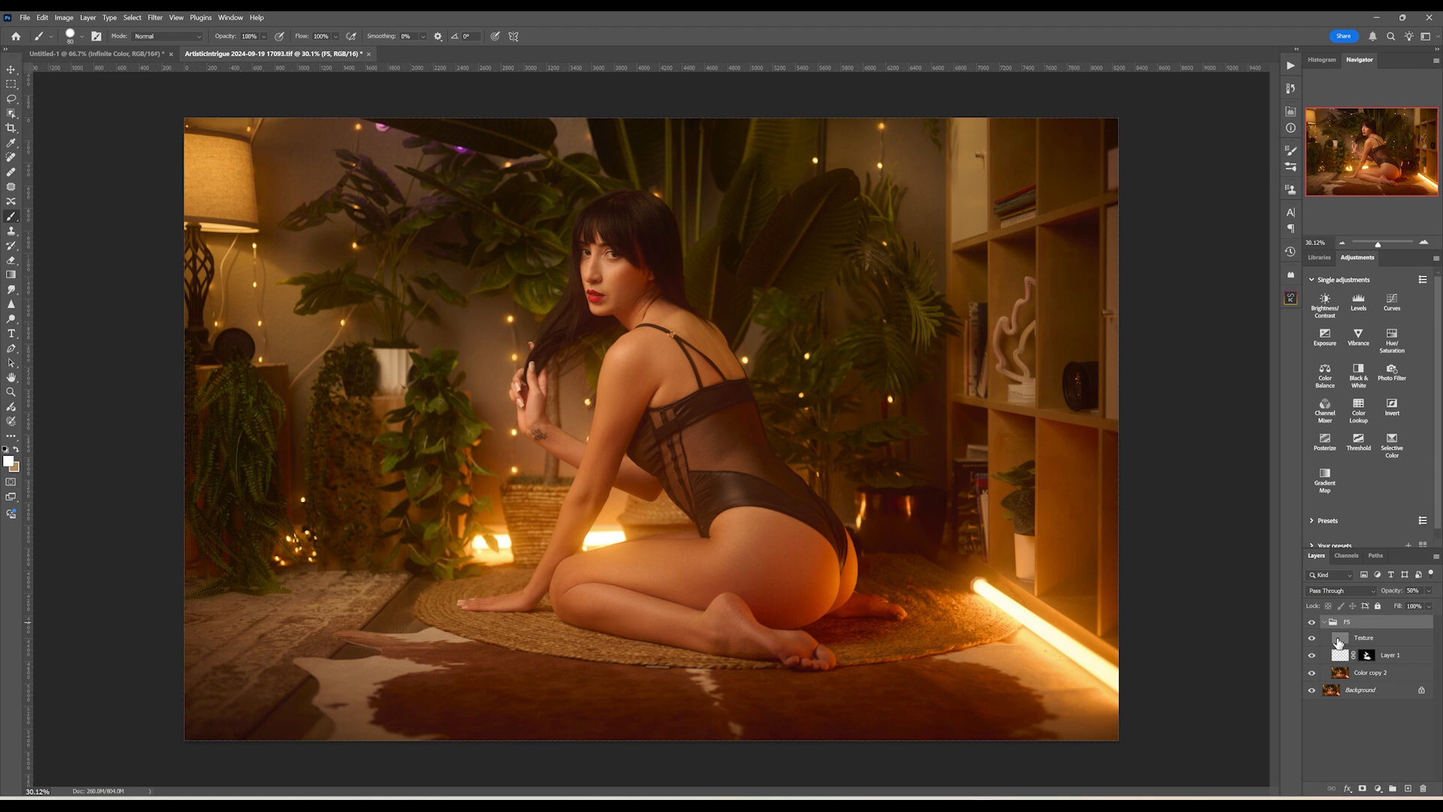
left_click(1338, 638)
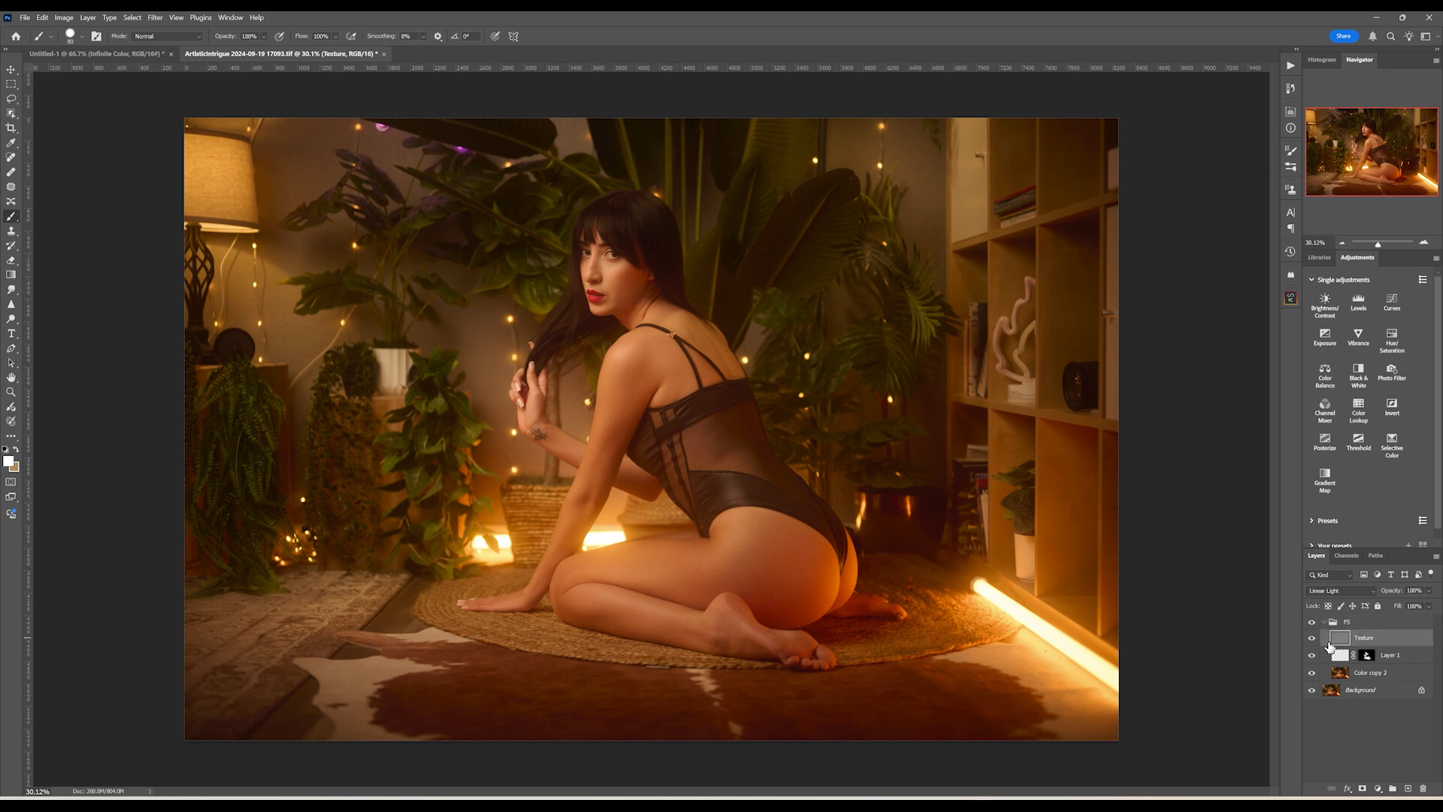
key("ctrl+j")
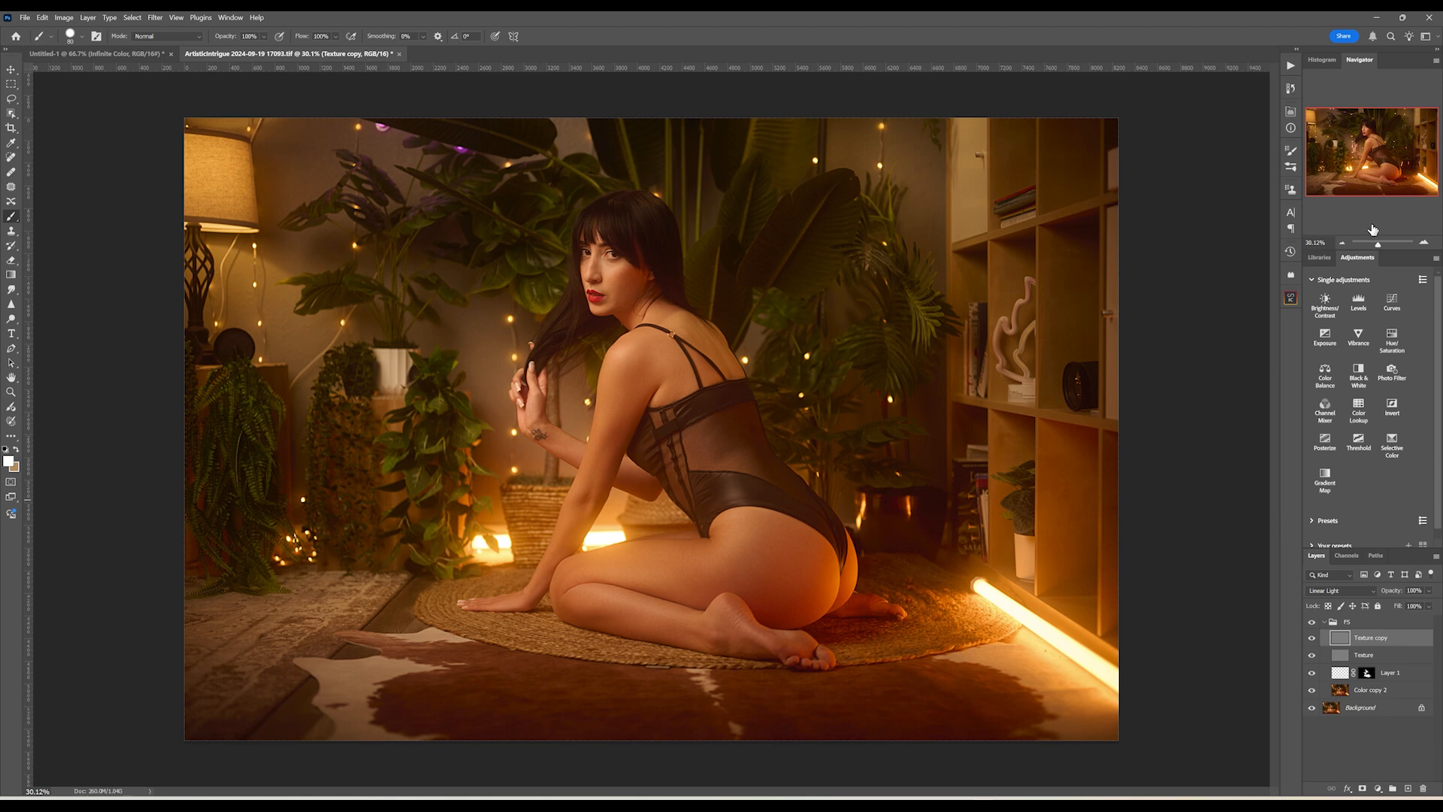
left_click_drag(1377, 243, 1384, 243)
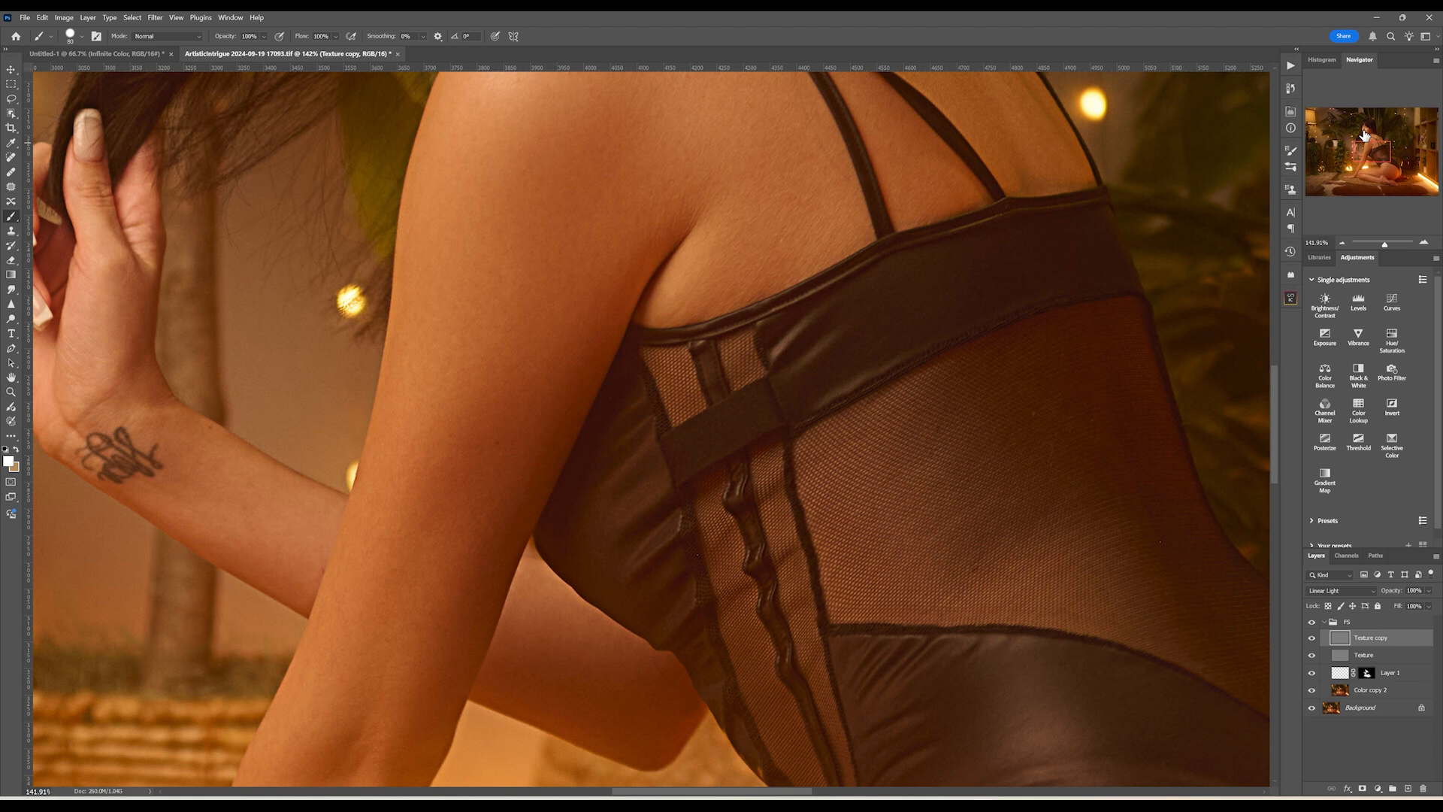
left_click(1364, 135)
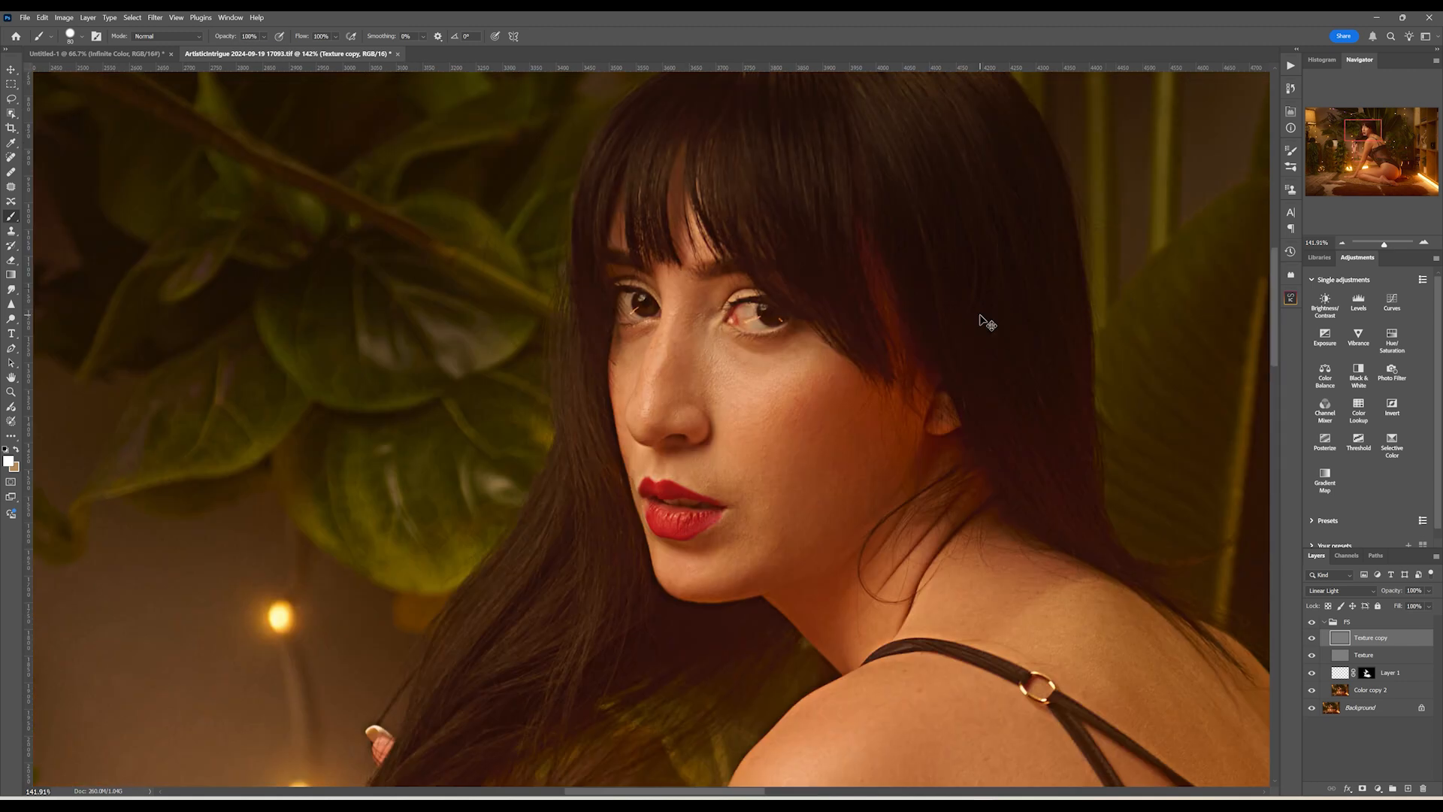
key("ctrl+i")
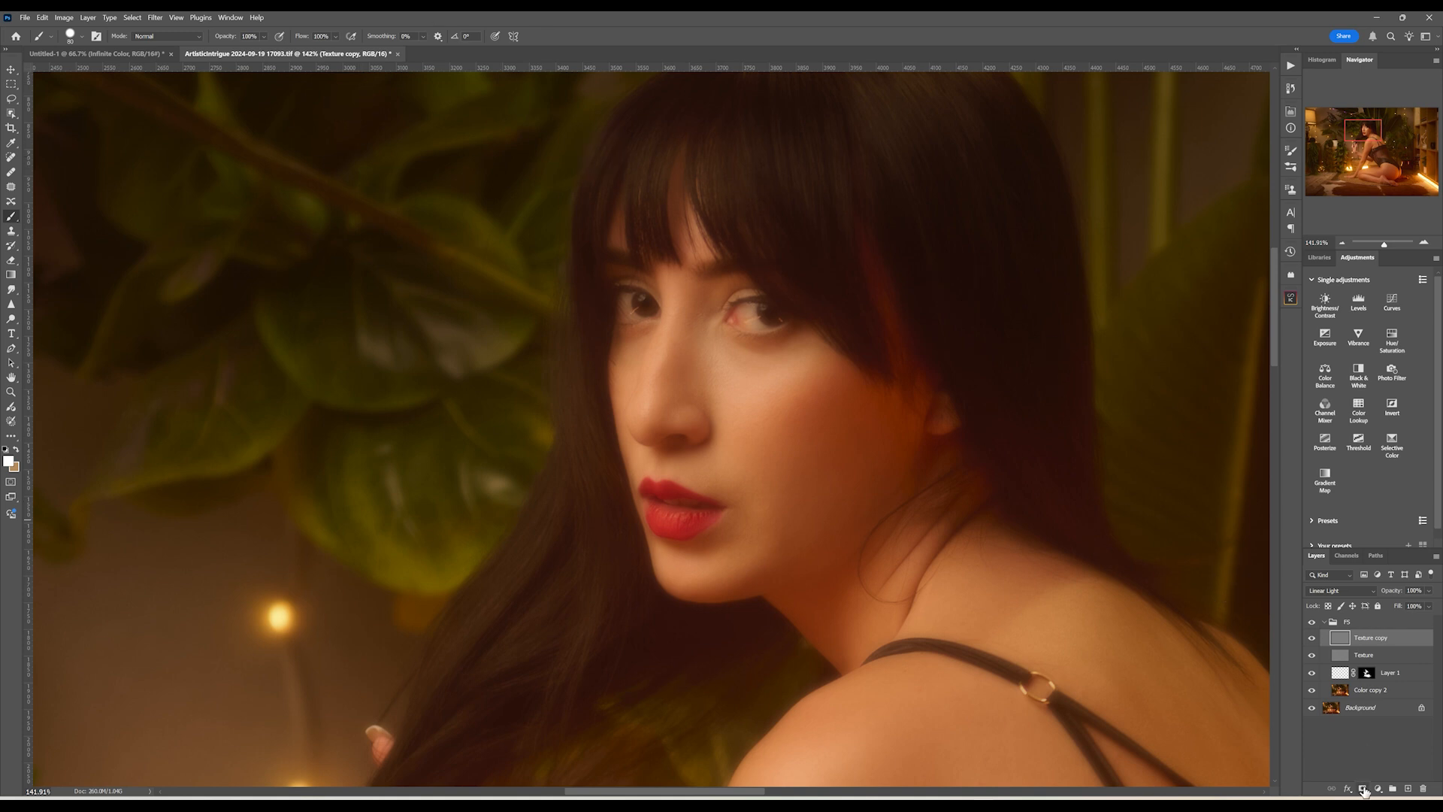
left_click(1362, 788, "alt")
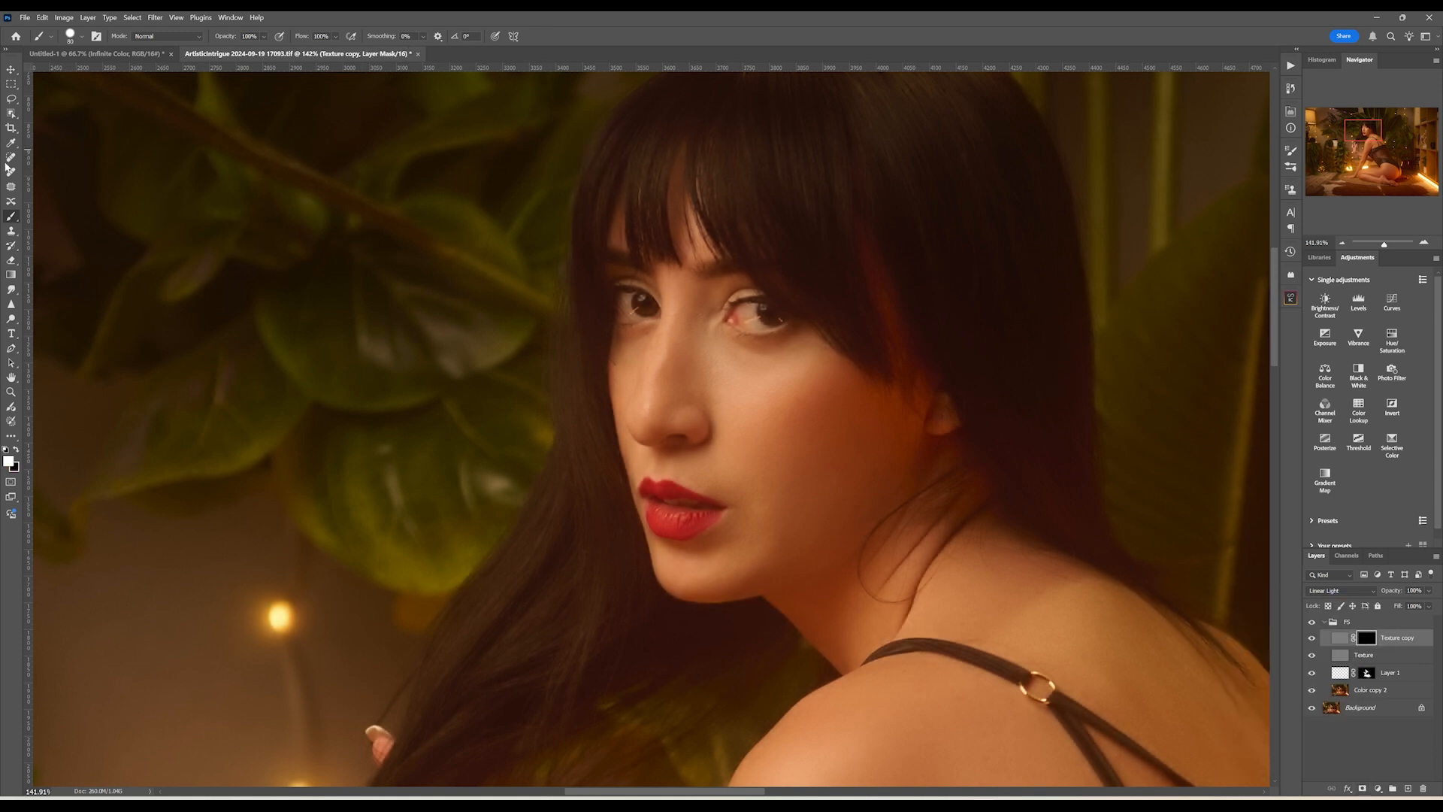
Paint the Texture copy mask with a white brush at 20% opacity over the face, upper back and shoulder.
left_click(248, 36)
type("20")
key("Return")
scroll(818, 428, "down", 3)
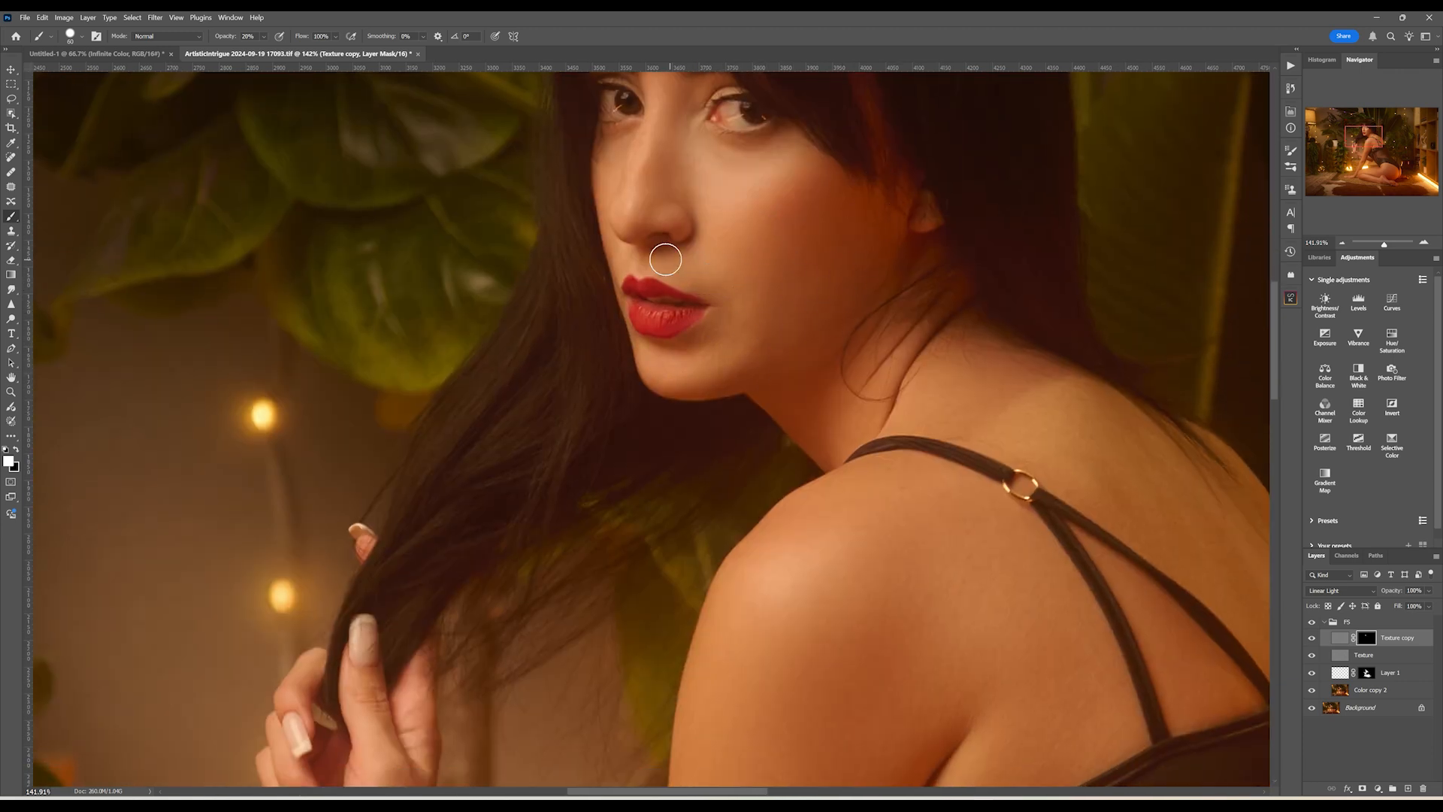
scroll(664, 199, "down", 2)
scroll(664, 200, "right", 5)
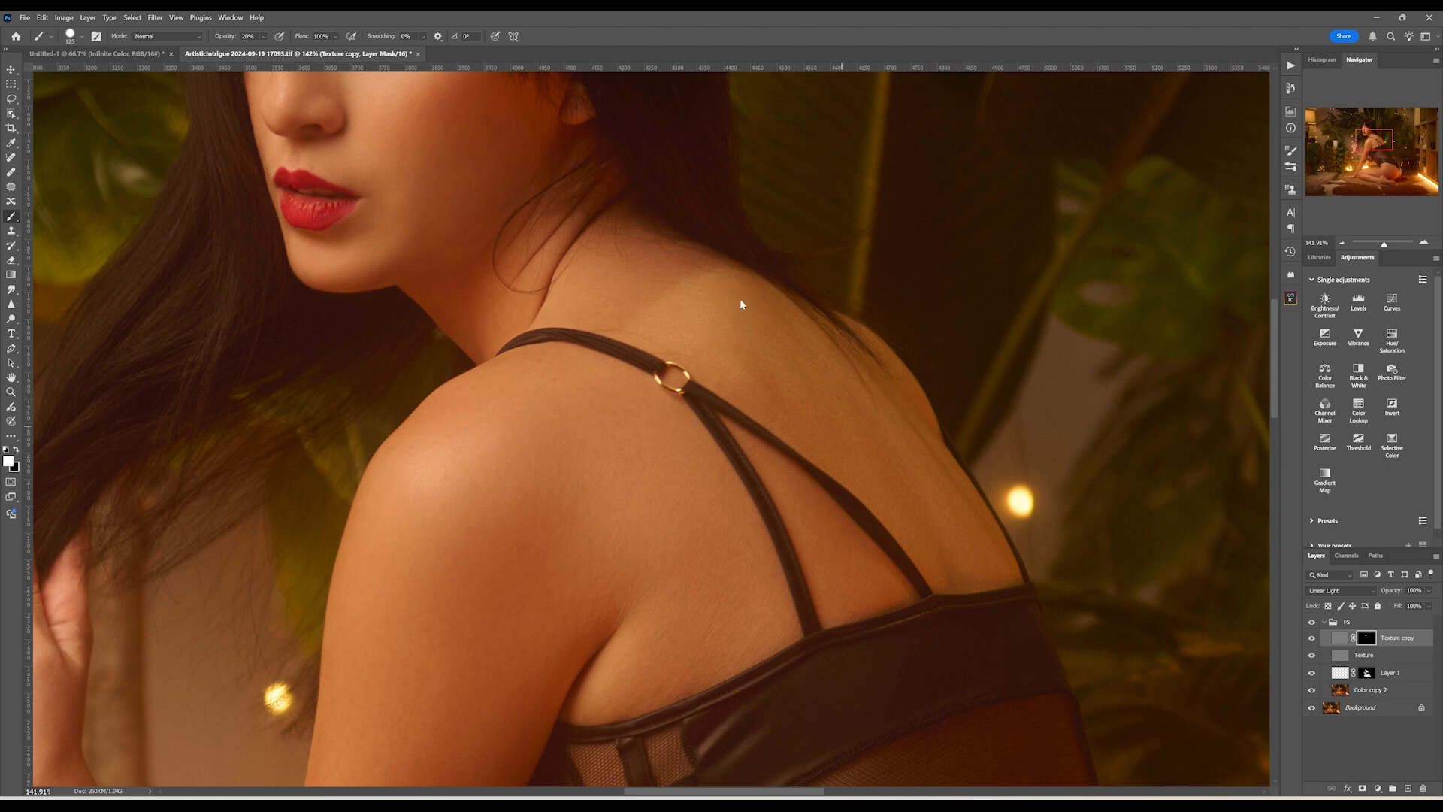
scroll(833, 477, "down", 2)
scroll(833, 478, "left", 1)
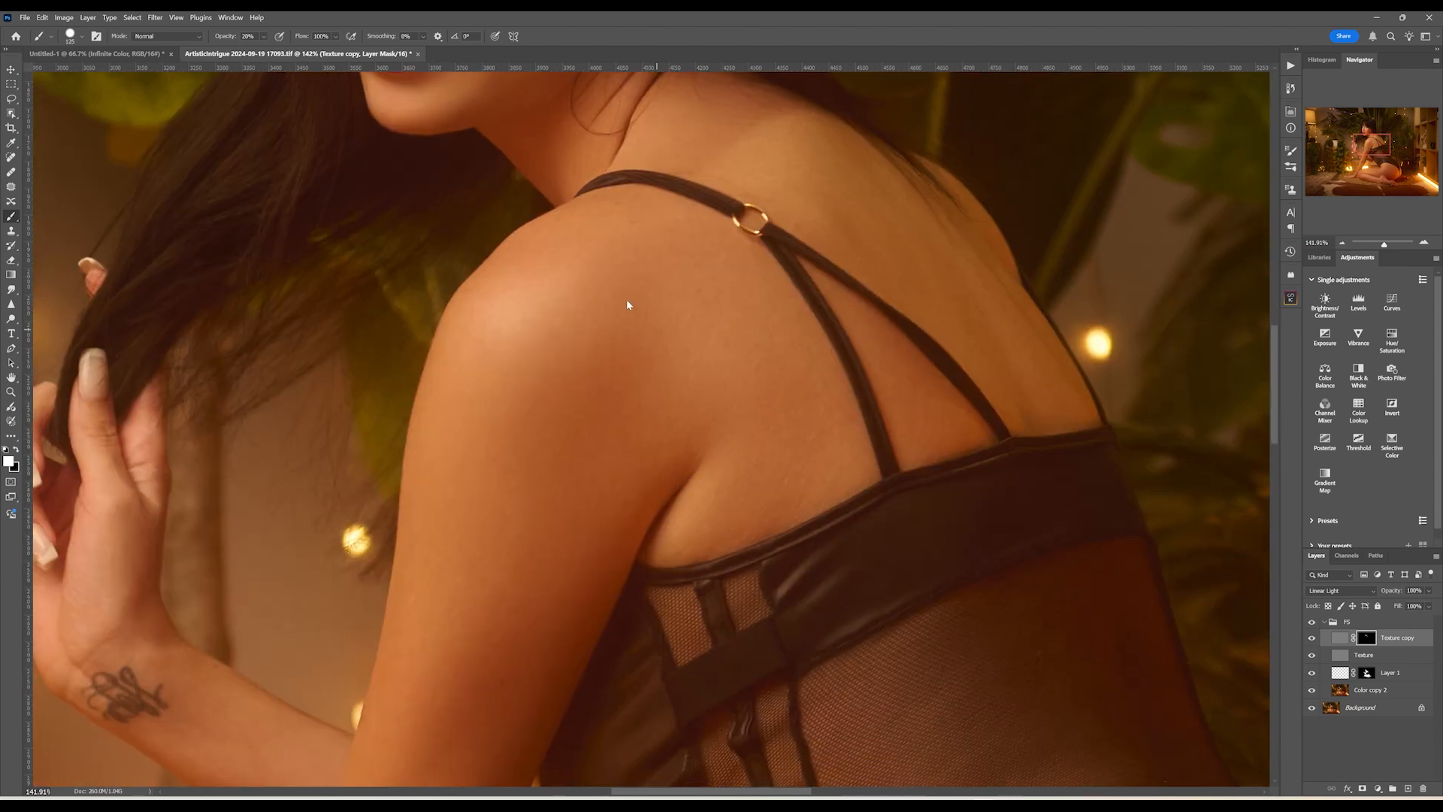
Continue painting the Texture copy mask at 20% opacity over the arms and lower leg.
scroll(599, 499, "down", 2)
scroll(599, 499, "left", 1)
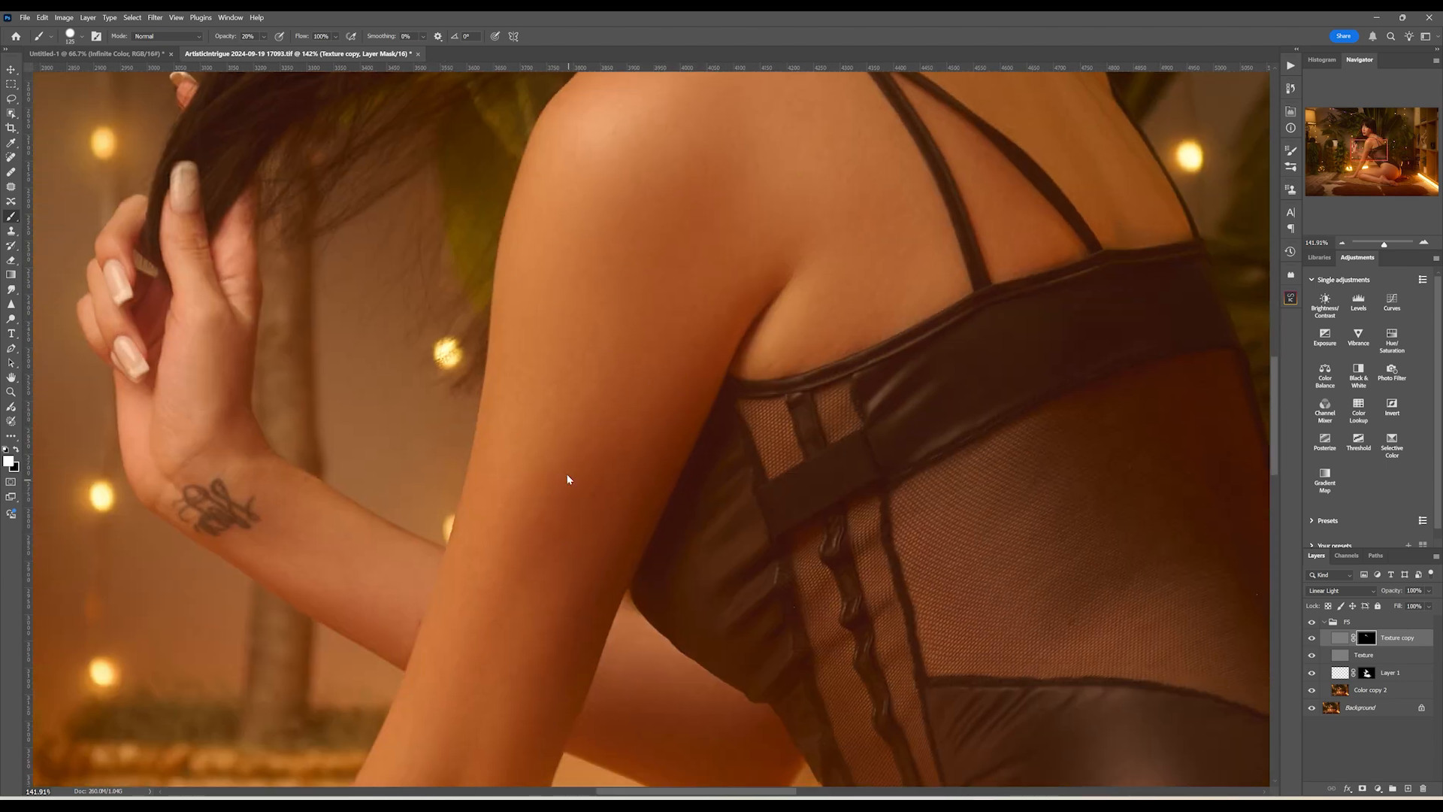
scroll(567, 478, "down", 2)
scroll(567, 479, "left", 1)
scroll(526, 338, "down", 5)
scroll(526, 339, "left", 1)
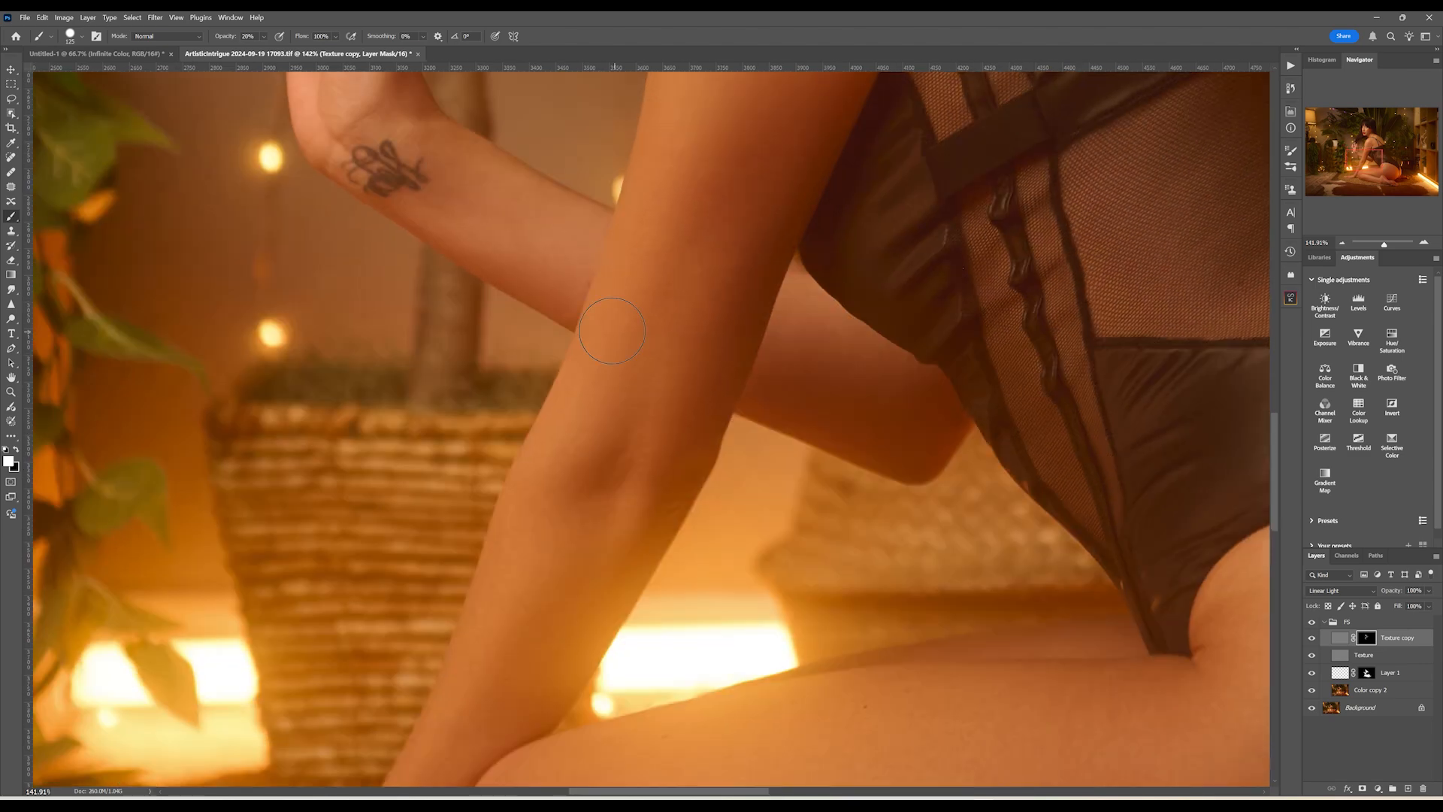
scroll(531, 544, "up", 1)
scroll(532, 544, "right", 1)
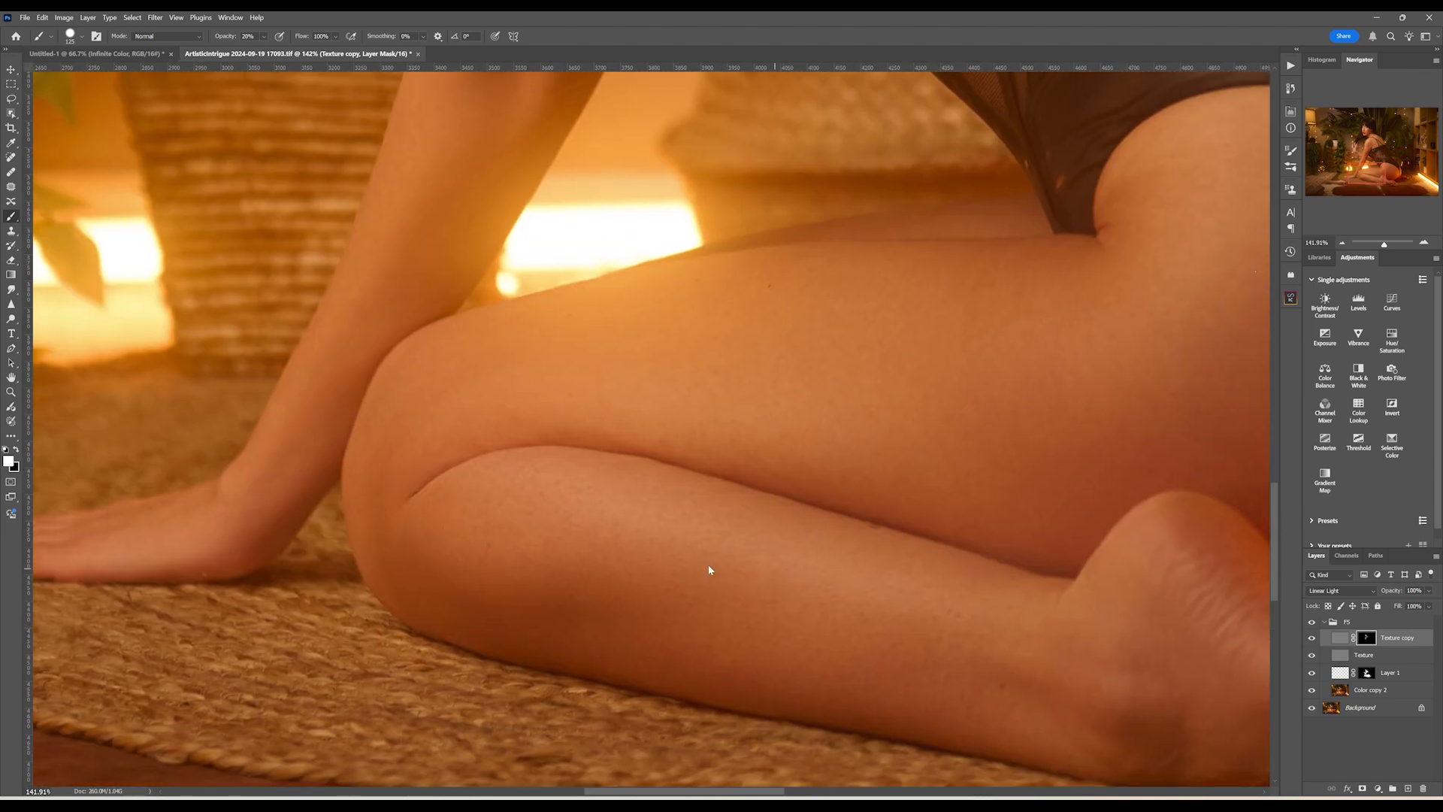
scroll(979, 390, "up", 1)
scroll(979, 390, "right", 2)
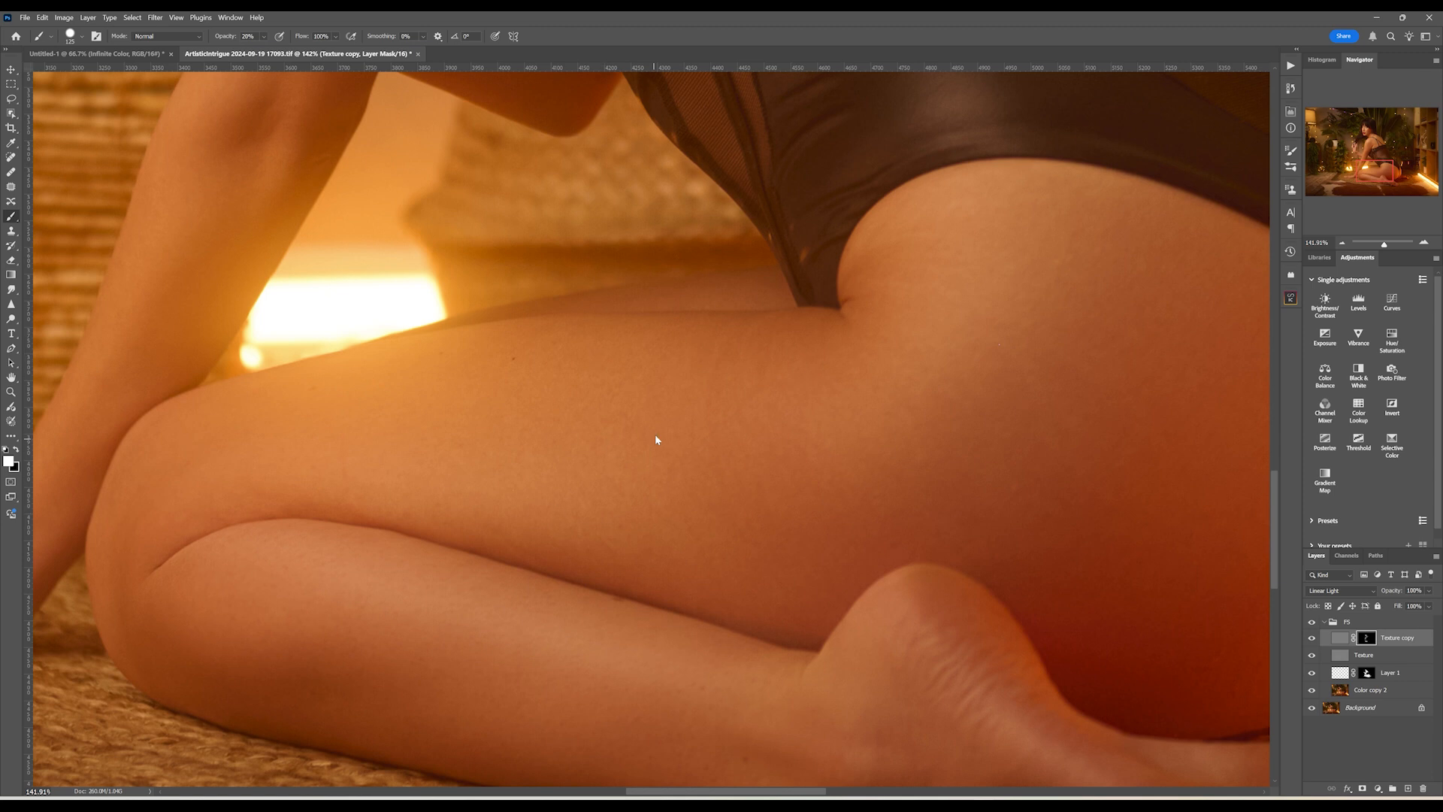
Enlarge the brush to 250 px and paint the Texture copy mask over the thigh, hip and buttocks.
left_click_drag(949, 409, 741, 506)
key("bracketright")
key("bracketright")
key("bracketright")
key("bracketright")
key("bracketright")
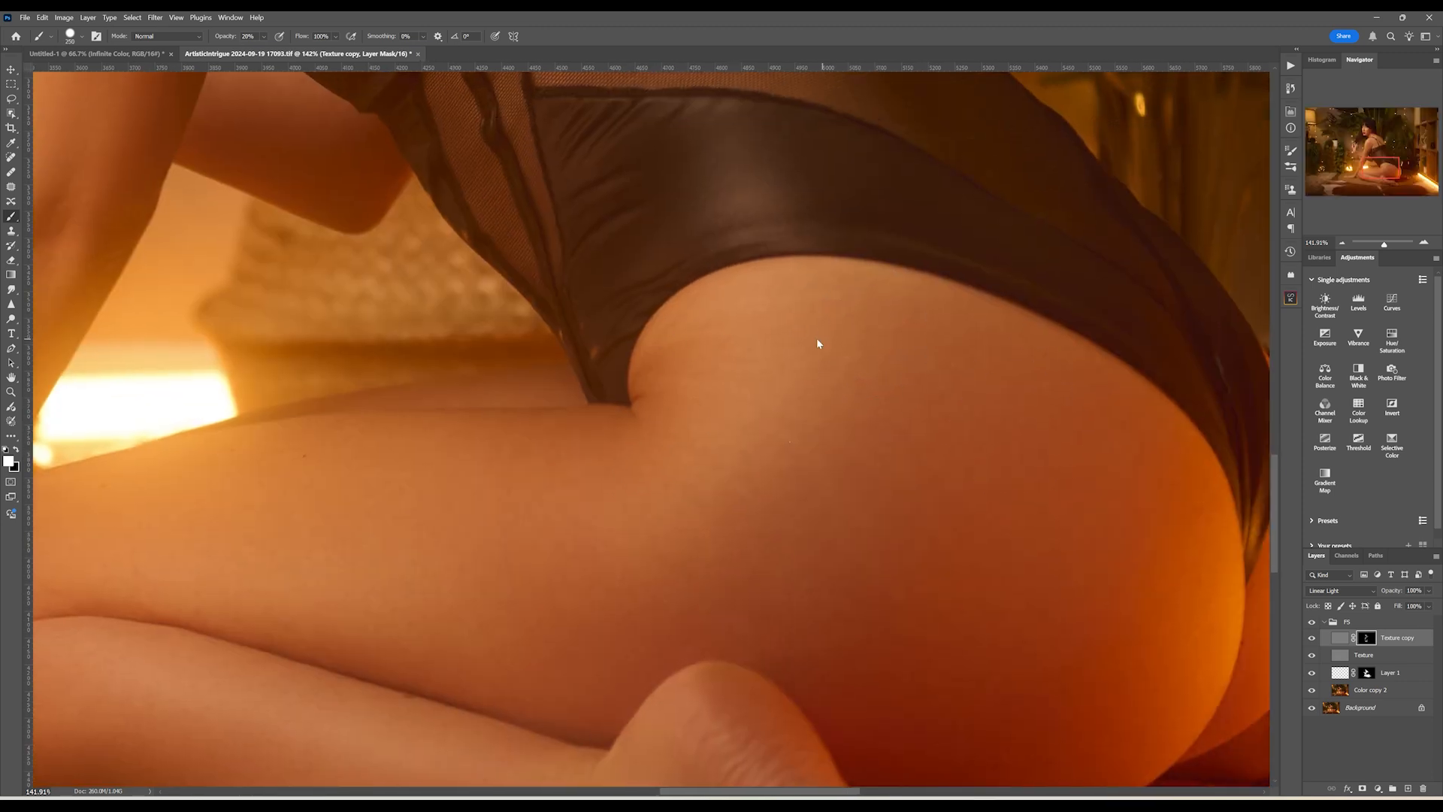
left_click_drag(929, 544, 806, 365)
left_click_drag(625, 418, 530, 449)
left_click_drag(1022, 331, 994, 575)
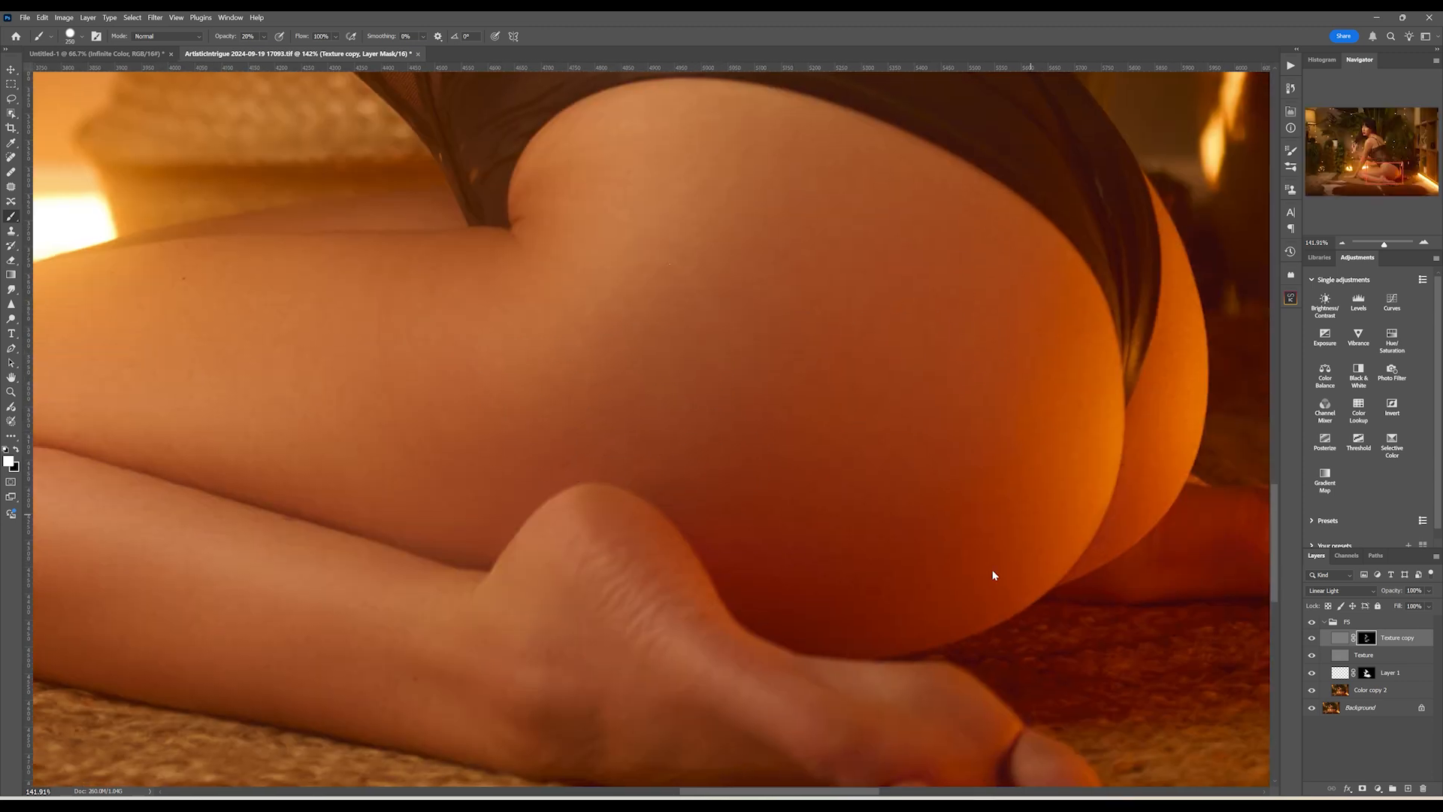
left_click_drag(878, 449, 1085, 426)
Merge the FS group with the Background layer.
left_click_drag(1384, 243, 1376, 244)
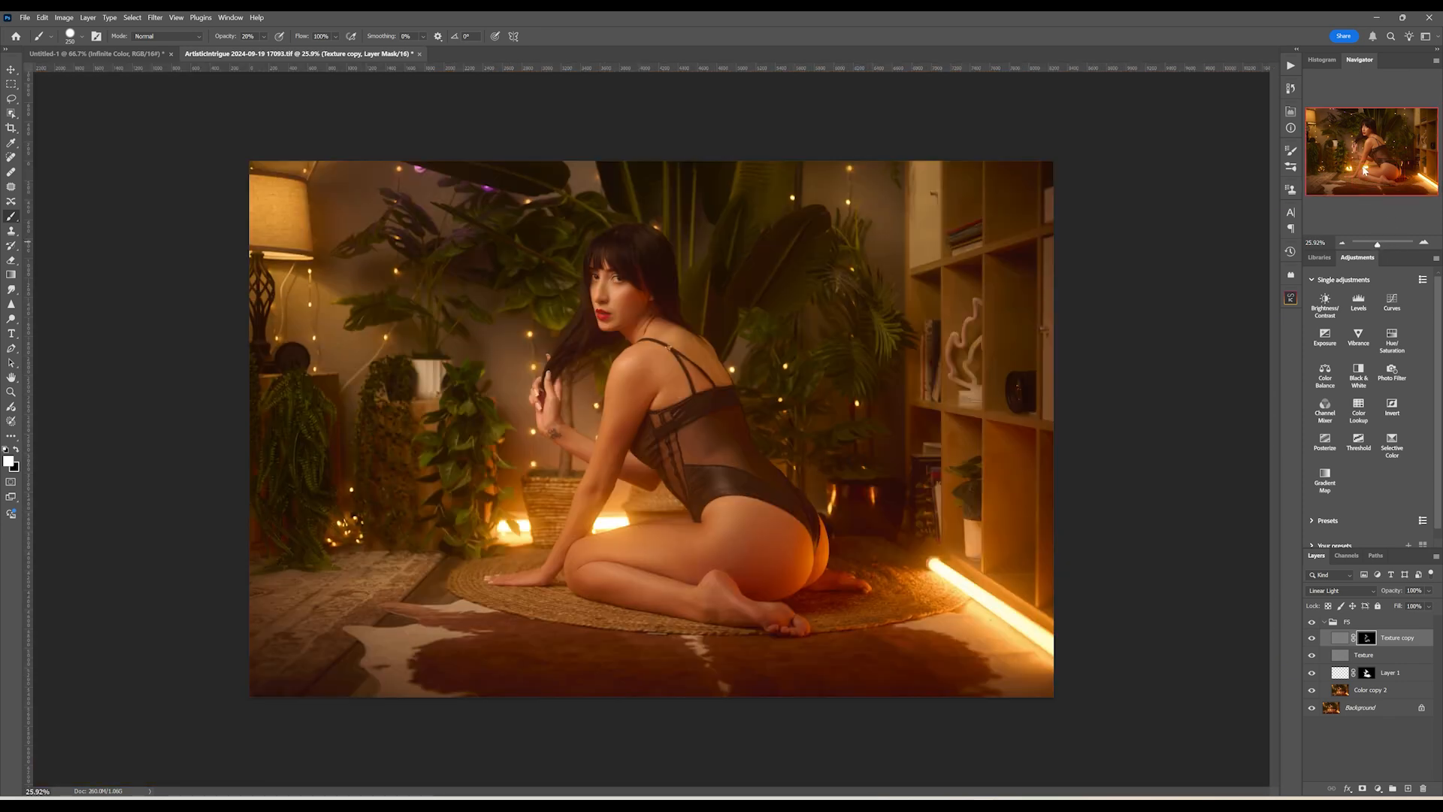
left_click_drag(1378, 243, 1380, 244)
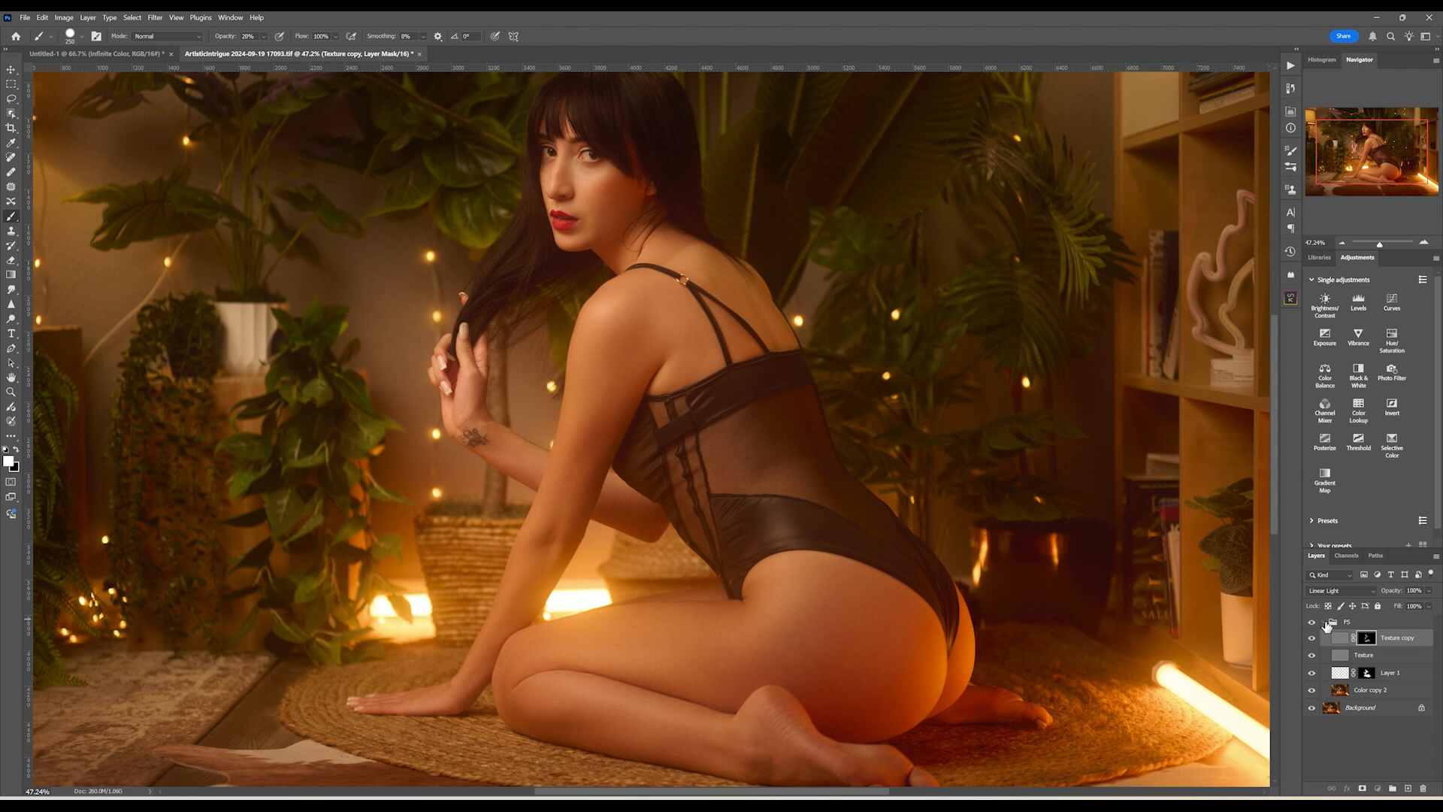
left_click(1324, 622)
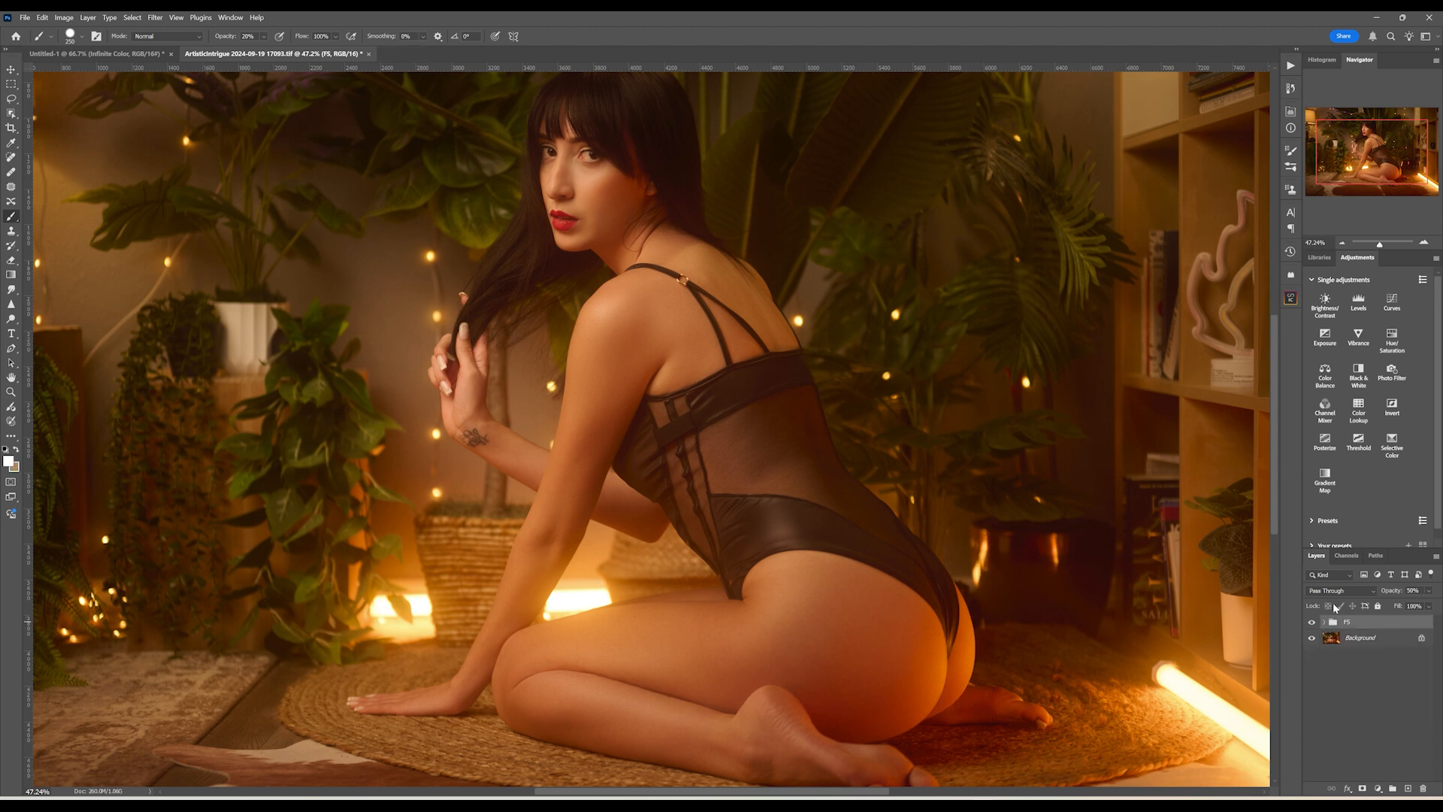
right_click(1388, 640)
left_click(1349, 749)
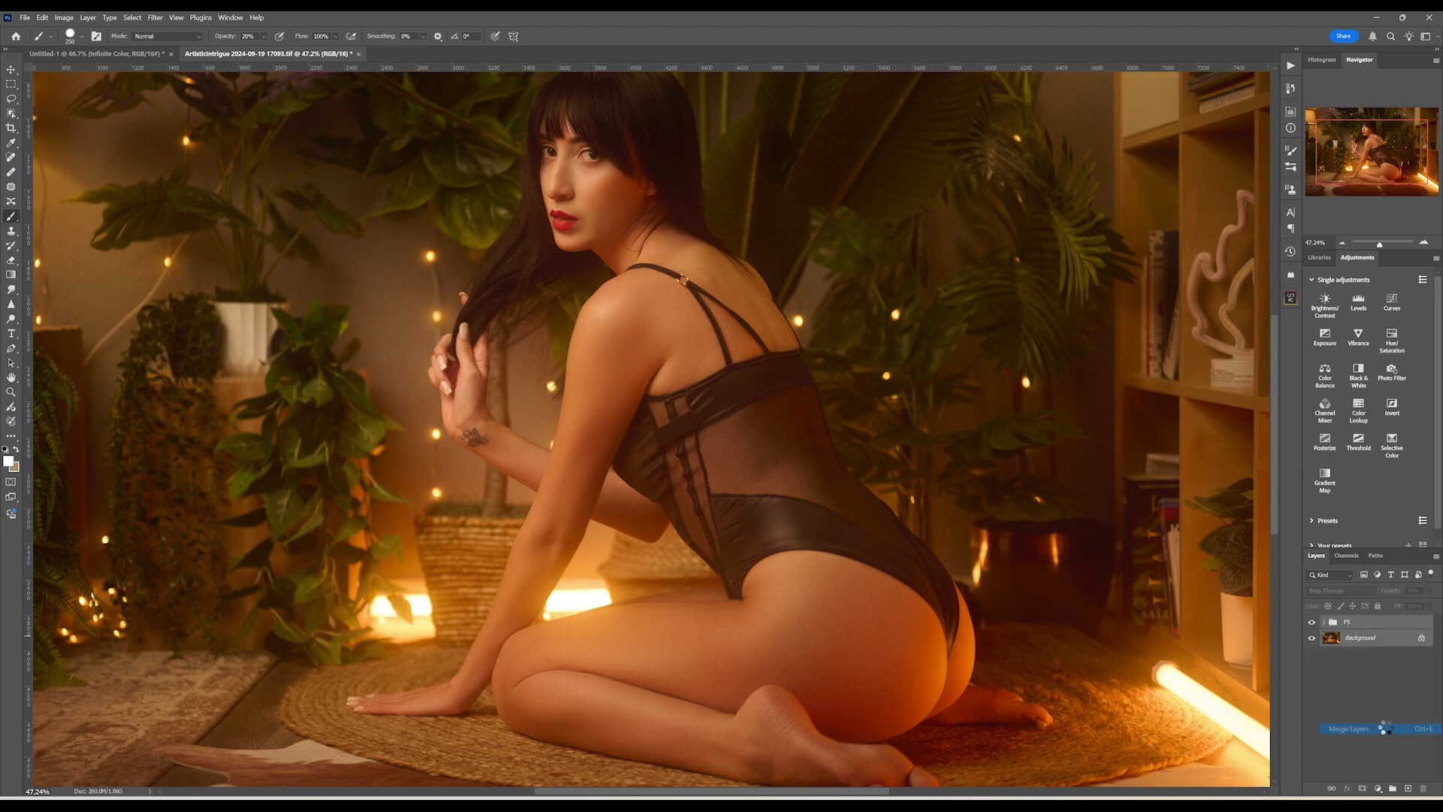
Run the Dodge and Burn action to add the Dark and Light adjustment layers.
left_click(1290, 66)
left_click(1206, 182)
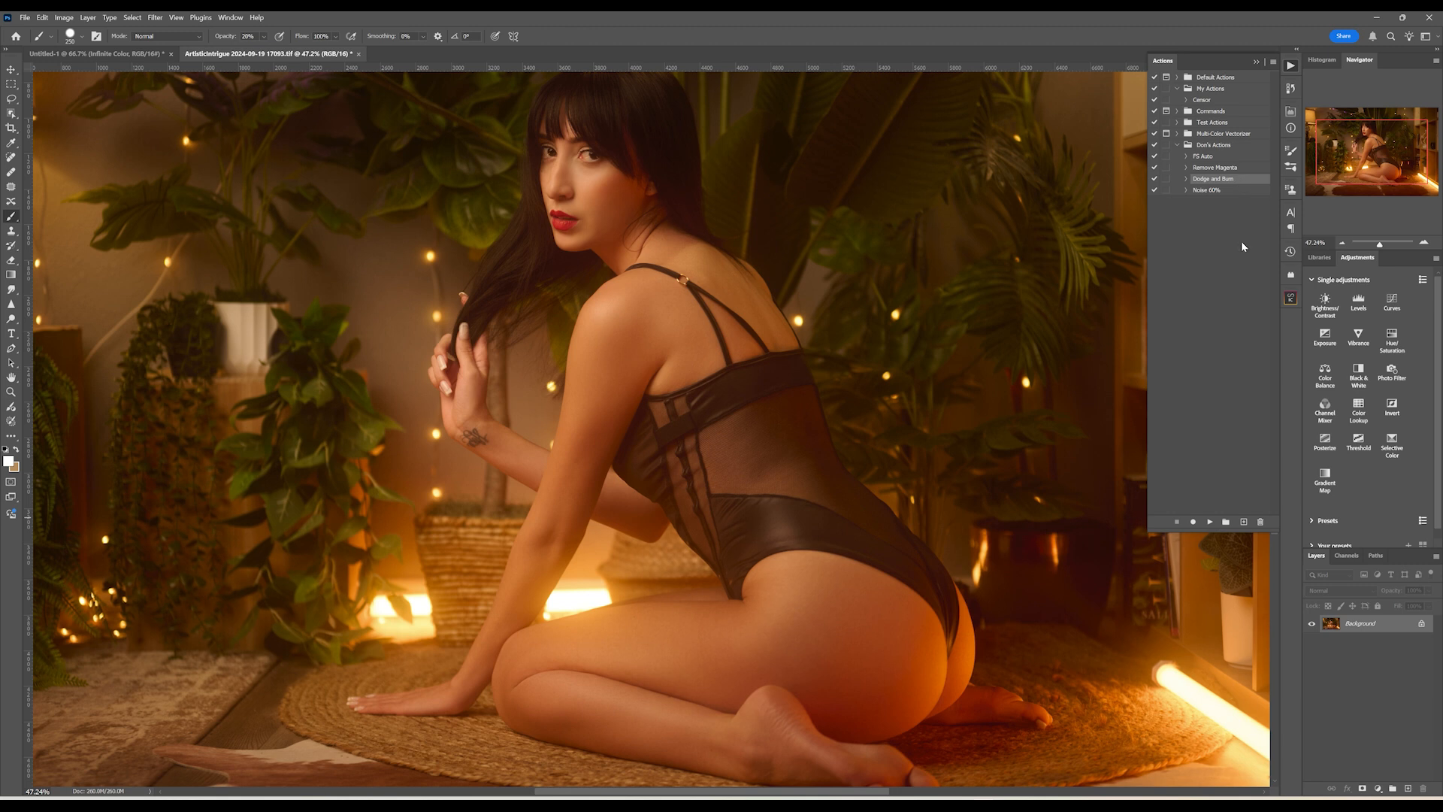
left_click(1210, 522)
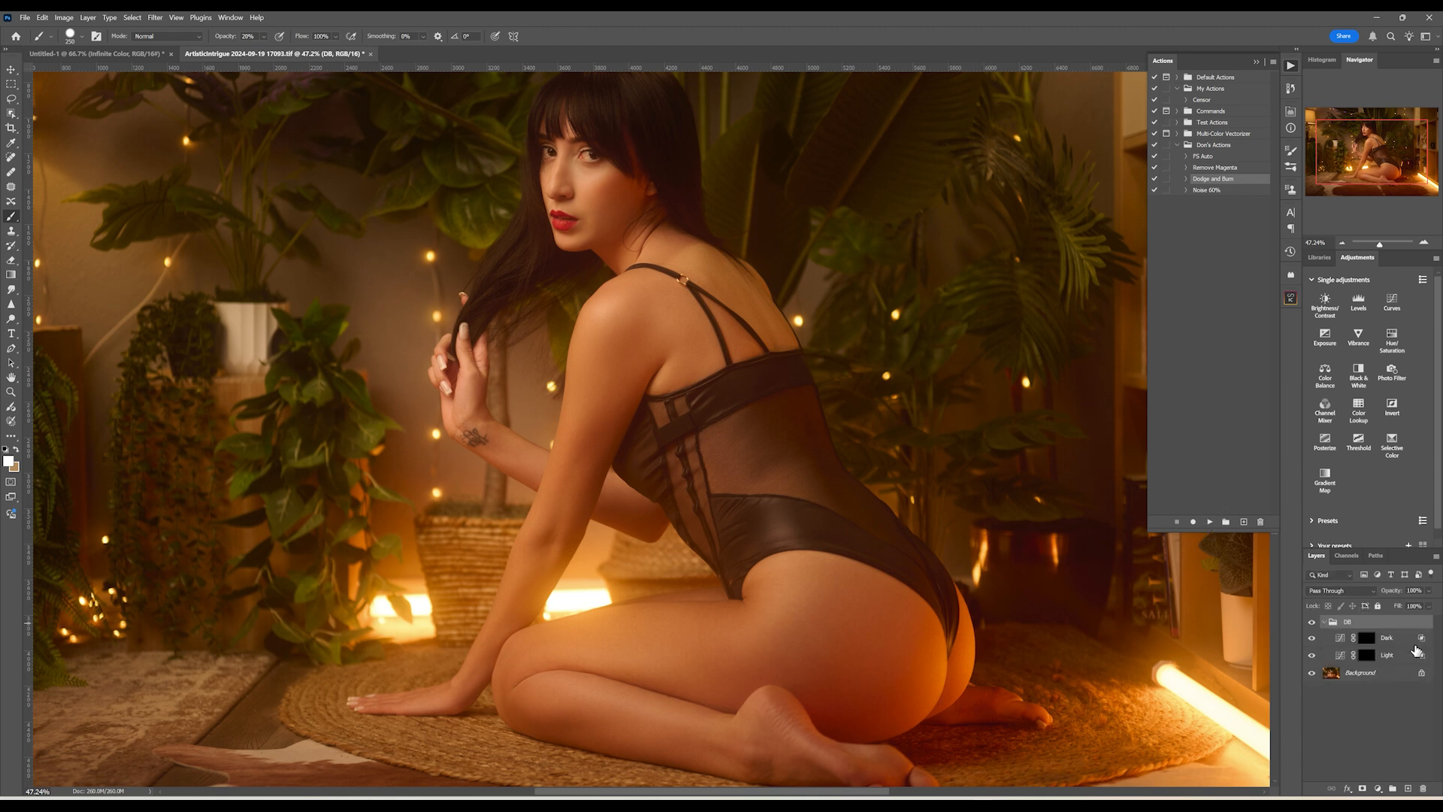
Target the Light layer mask and set the 250 px brush to 2% opacity and 0% hardness.
left_click(1366, 655)
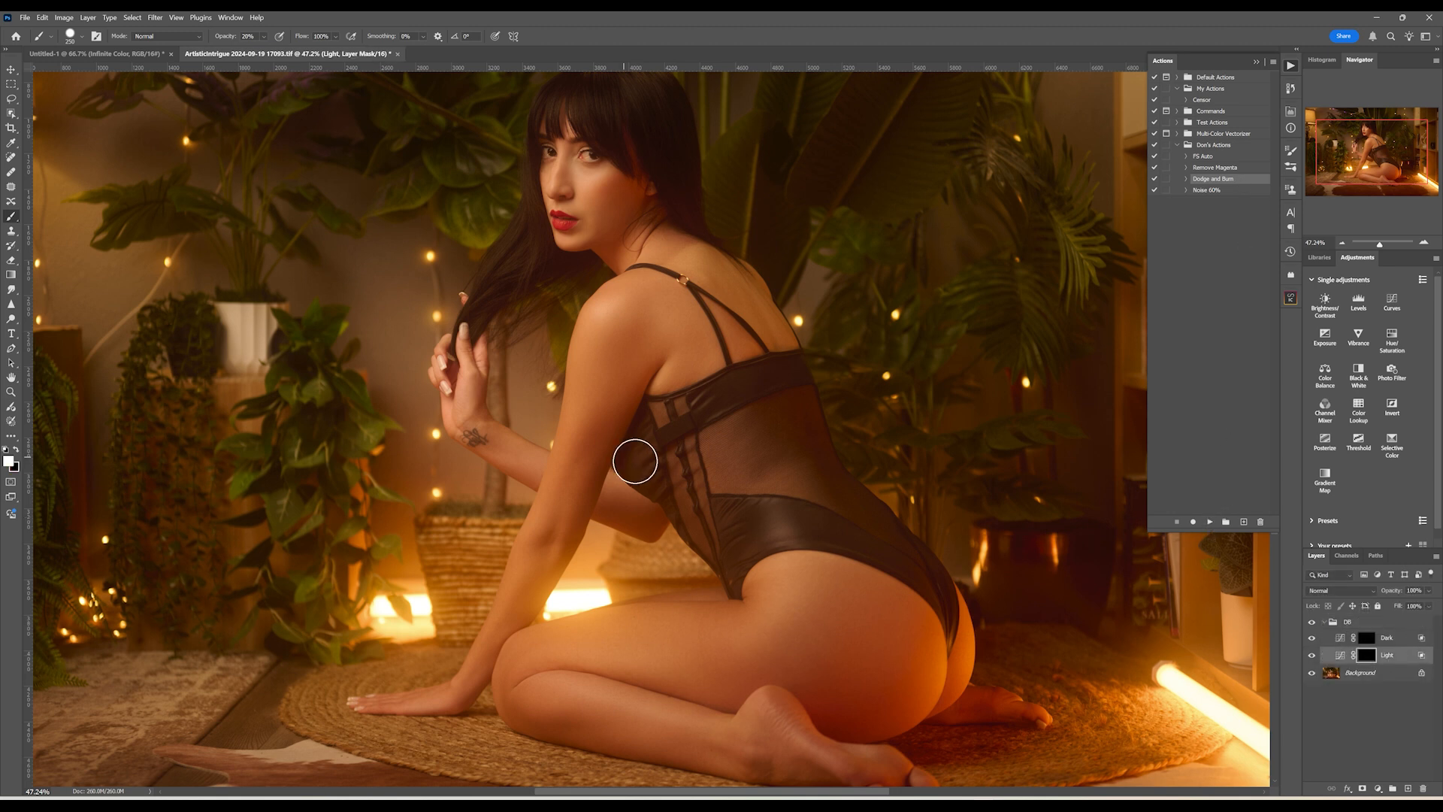
left_click(247, 36)
type("2")
left_click(78, 39)
left_click_drag(121, 97, 16, 101)
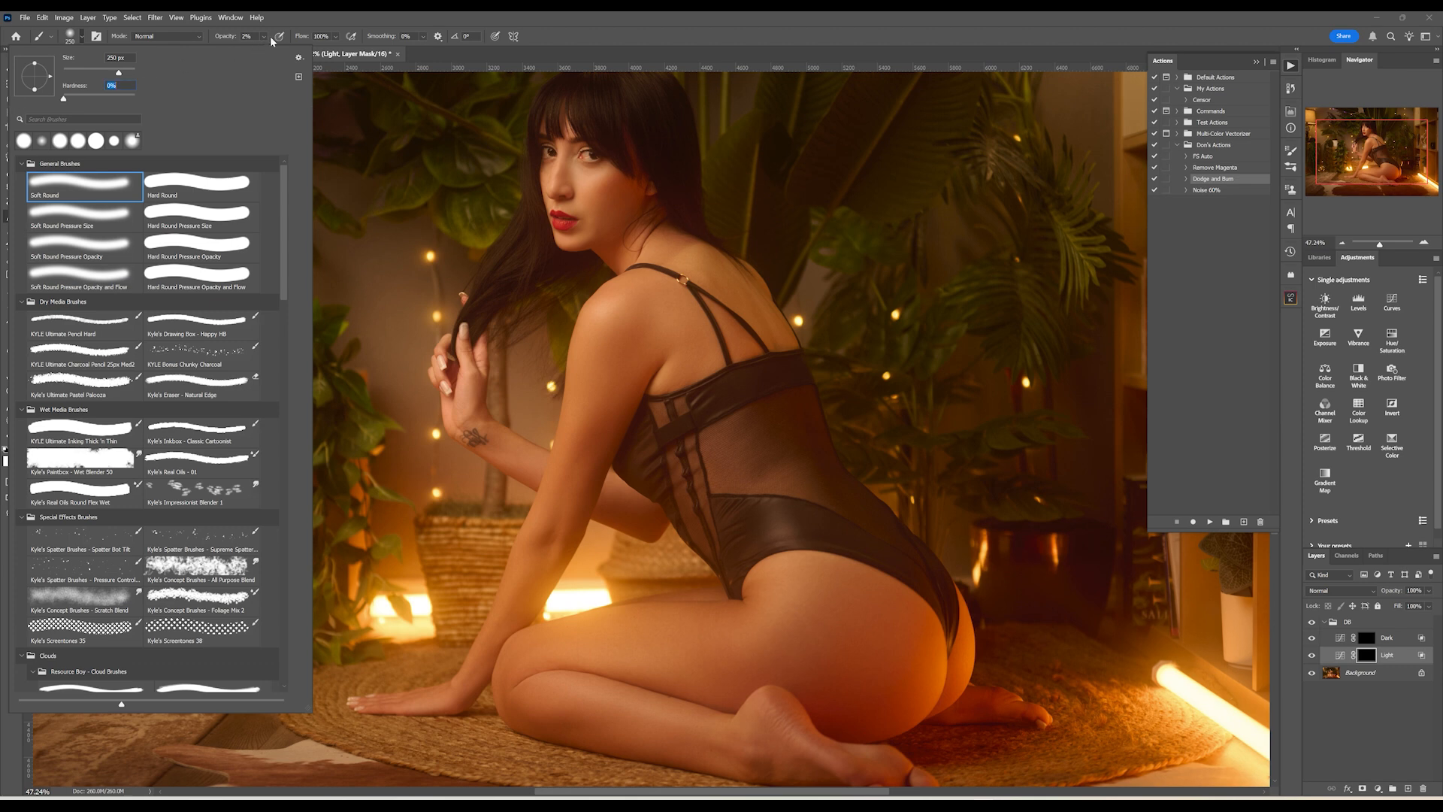
left_click(297, 16)
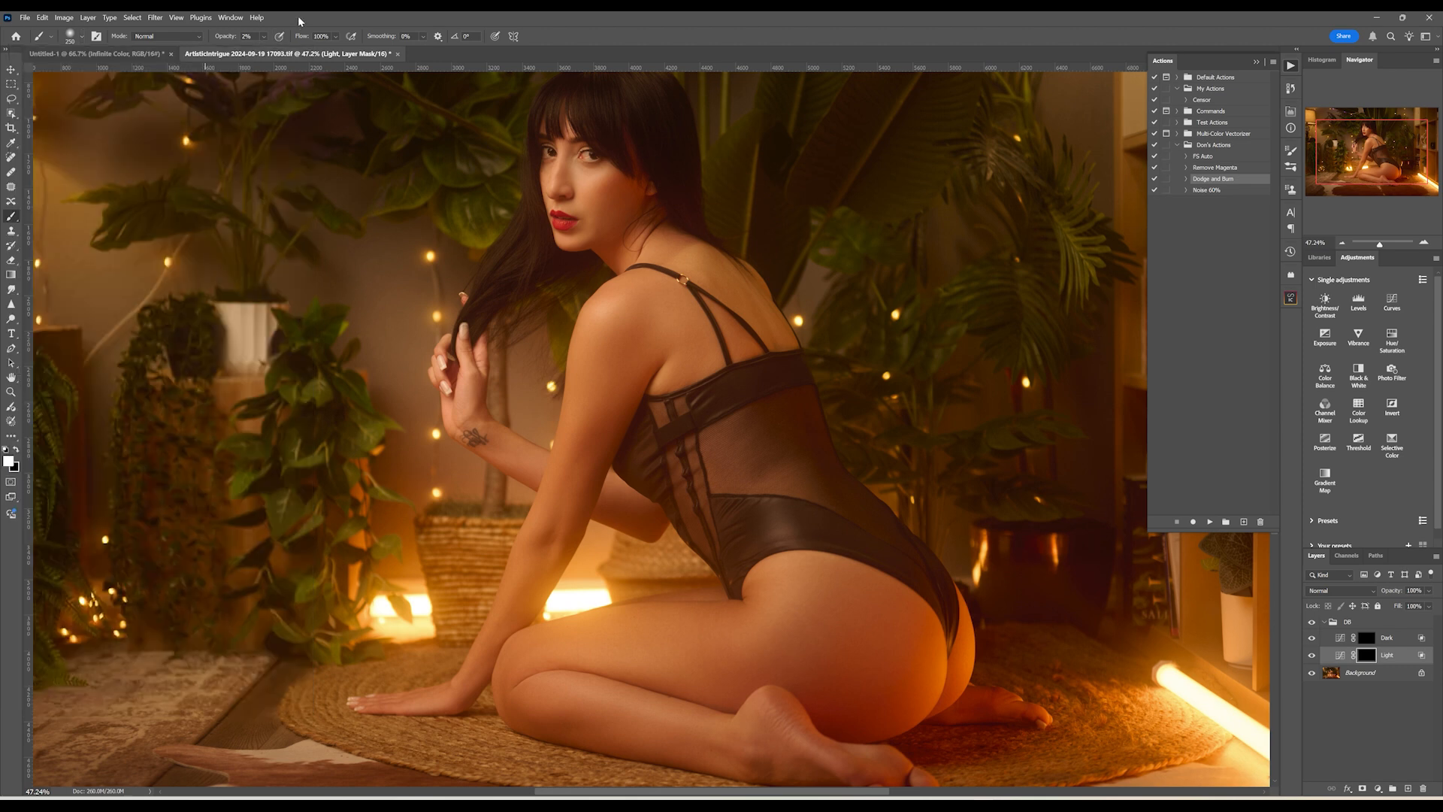
Reduce the brush size and paint the Light layer mask over the under-eye, cheek and mouth areas of the face.
left_click(1386, 245)
left_click(1363, 132)
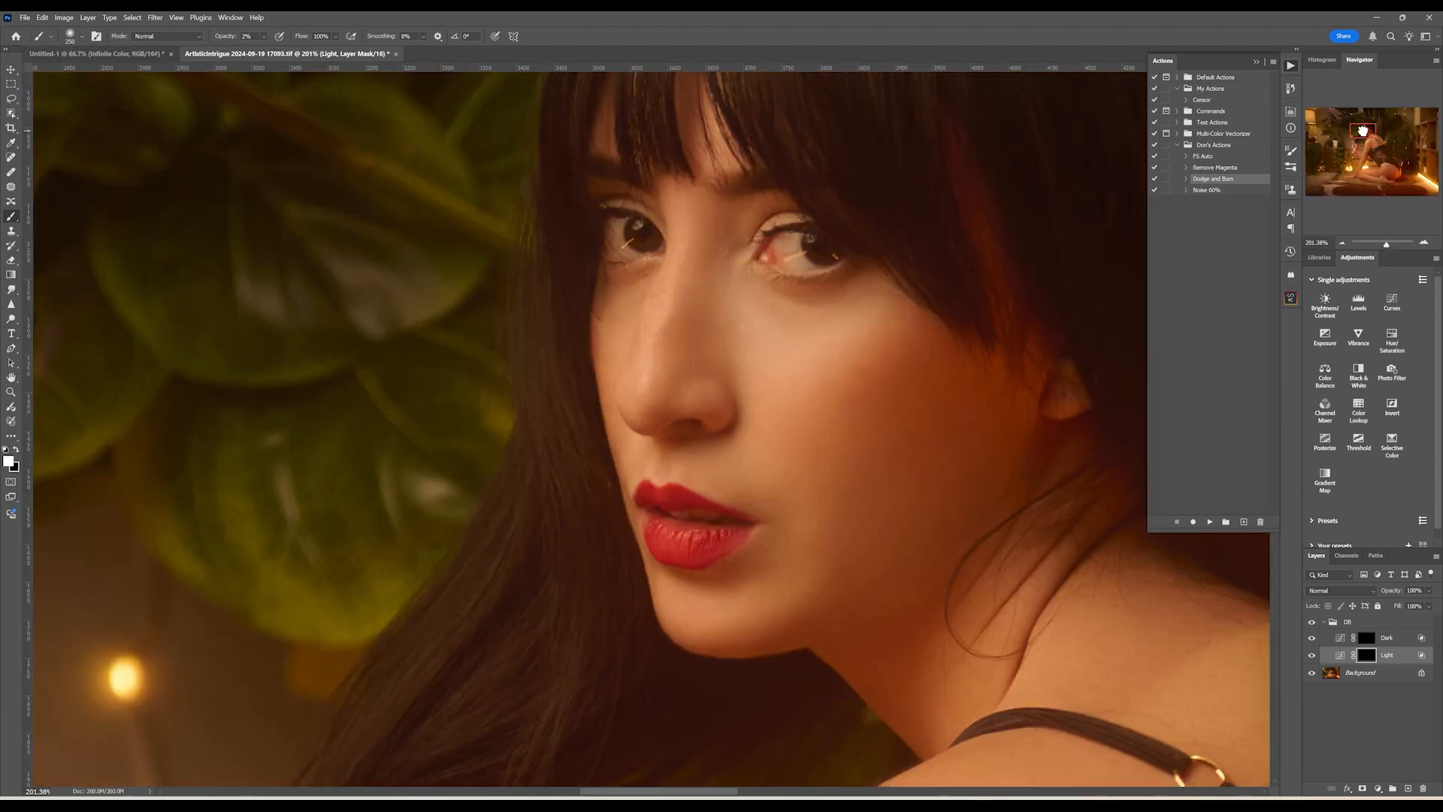
mouse_move(817, 404)
left_mouse_down()
mouse_move(702, 393)
mouse_move(641, 425)
left_mouse_up()
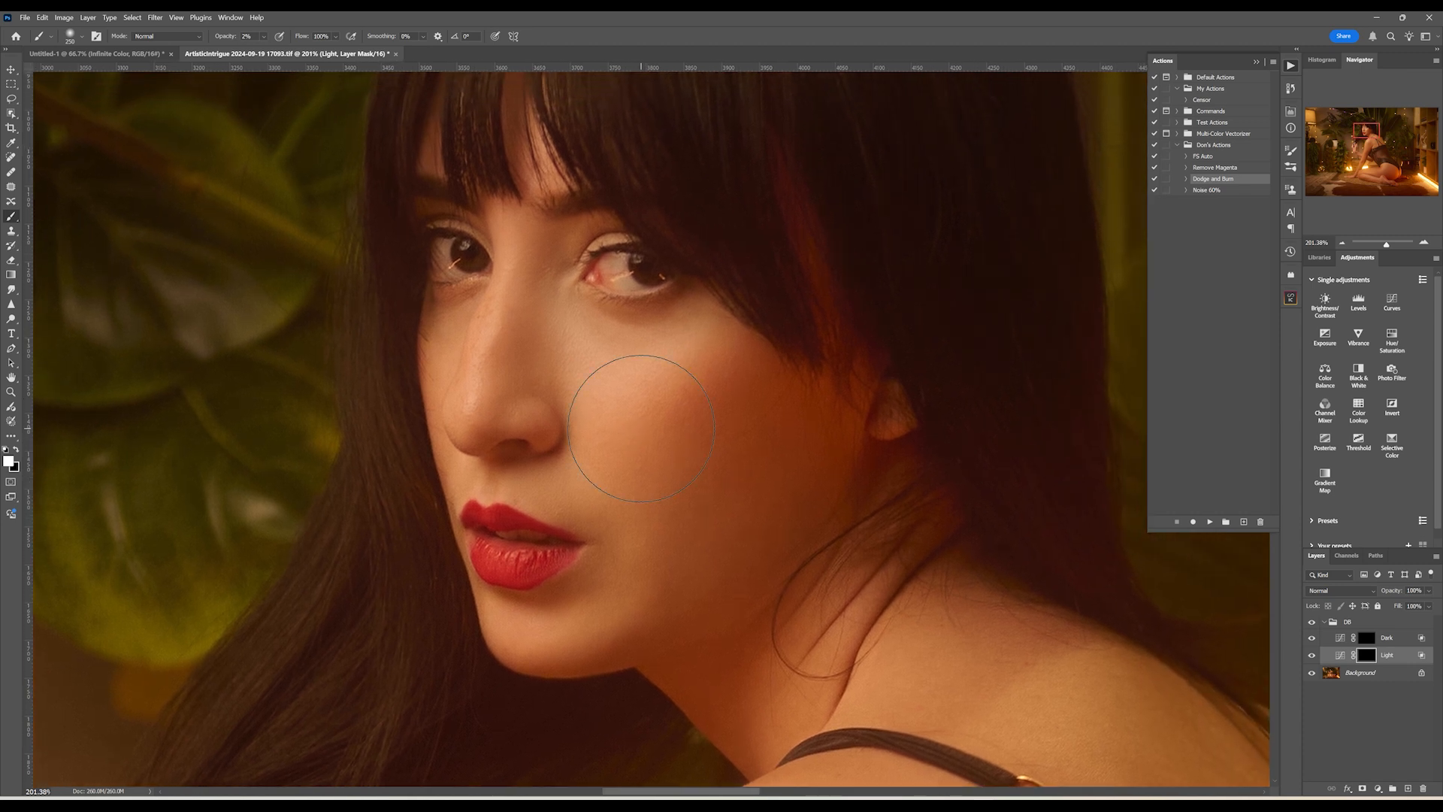
key("bracketleft")
key("bracketleft")
key("bracketleft")
key("bracketleft")
key("bracketleft")
key("bracketleft")
key("bracketleft")
key("bracketleft")
key("bracketleft")
key("bracketleft")
mouse_move(585, 306)
left_mouse_down()
mouse_move(671, 317)
mouse_move(614, 335)
mouse_move(610, 324)
mouse_move(720, 297)
mouse_move(519, 412)
mouse_move(507, 379)
mouse_move(527, 333)
mouse_move(475, 403)
mouse_move(504, 315)
mouse_move(470, 414)
mouse_move(510, 273)
mouse_move(473, 396)
mouse_move(537, 495)
left_mouse_up()
key("bracketleft")
key("bracketleft")
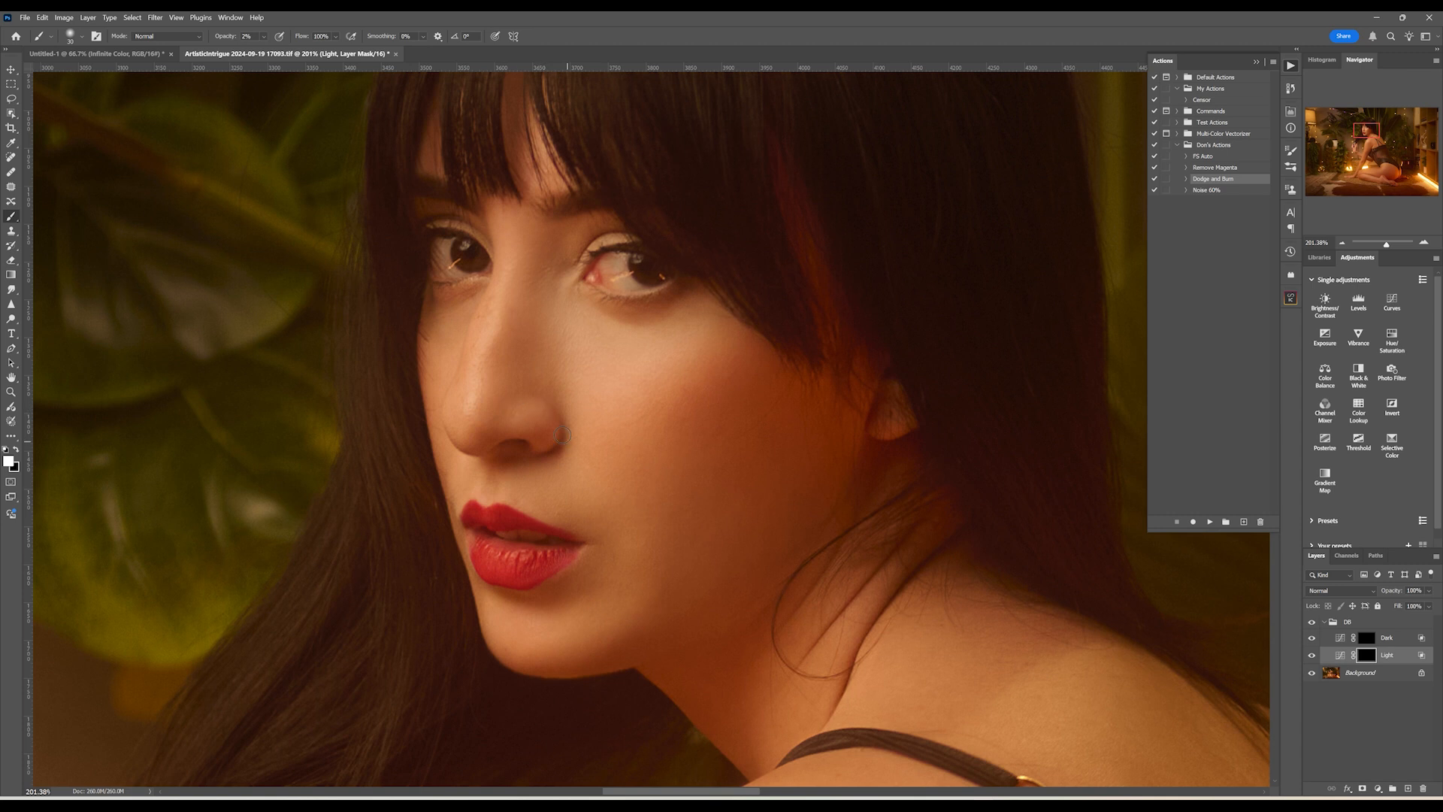
mouse_move(562, 435)
left_mouse_down()
mouse_move(459, 331)
mouse_move(465, 303)
left_mouse_up()
left_click_drag(630, 442, 599, 312)
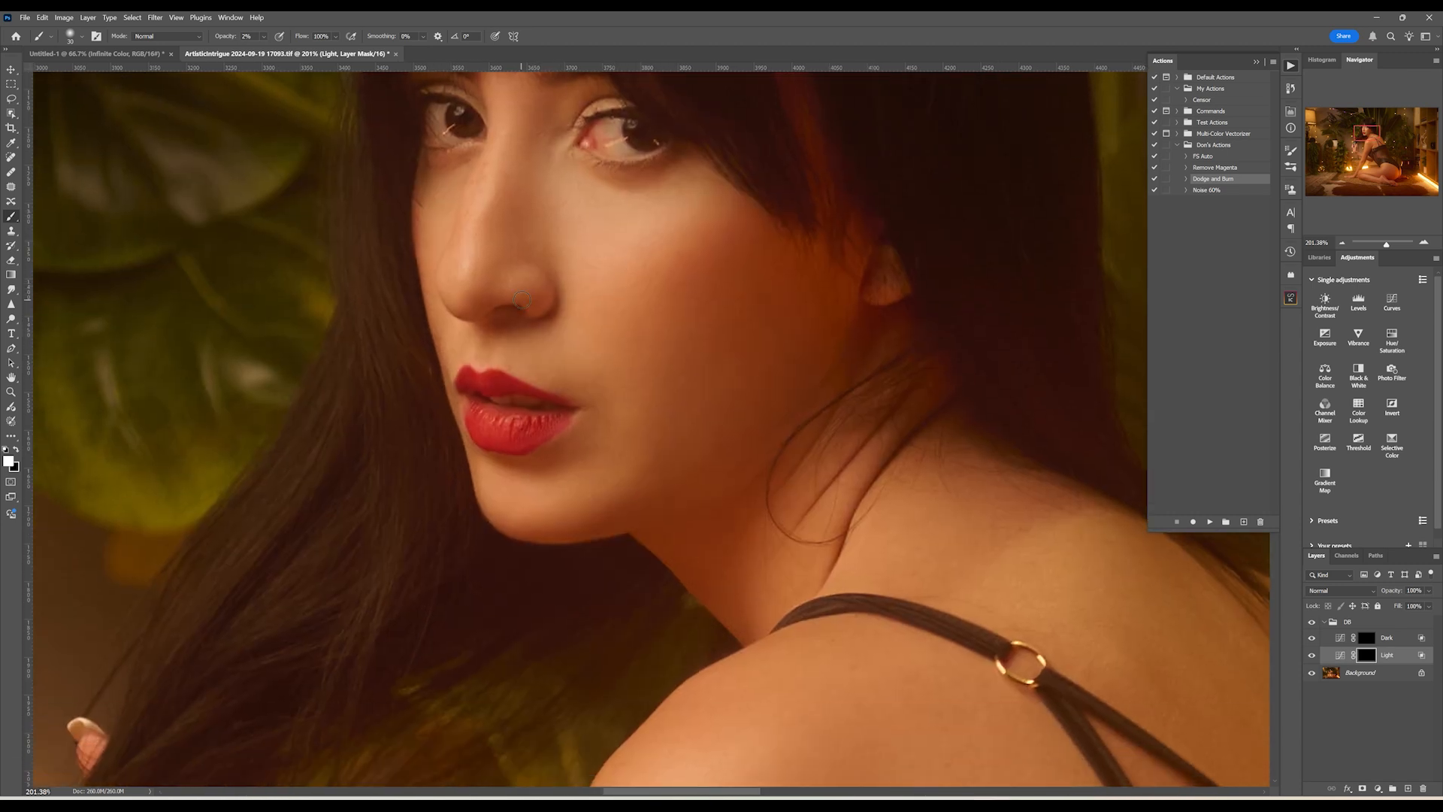
Enlarge the brush to 175 px and target the Dark layer mask.
key("bracketleft")
key("bracketleft")
key("bracketright")
key("bracketright")
key("bracketright")
key("bracketright")
key("bracketright")
key("bracketright")
key("bracketright")
key("bracketright")
key("bracketright")
key("bracketright")
key("bracketright")
key("bracketright")
left_click(1352, 633)
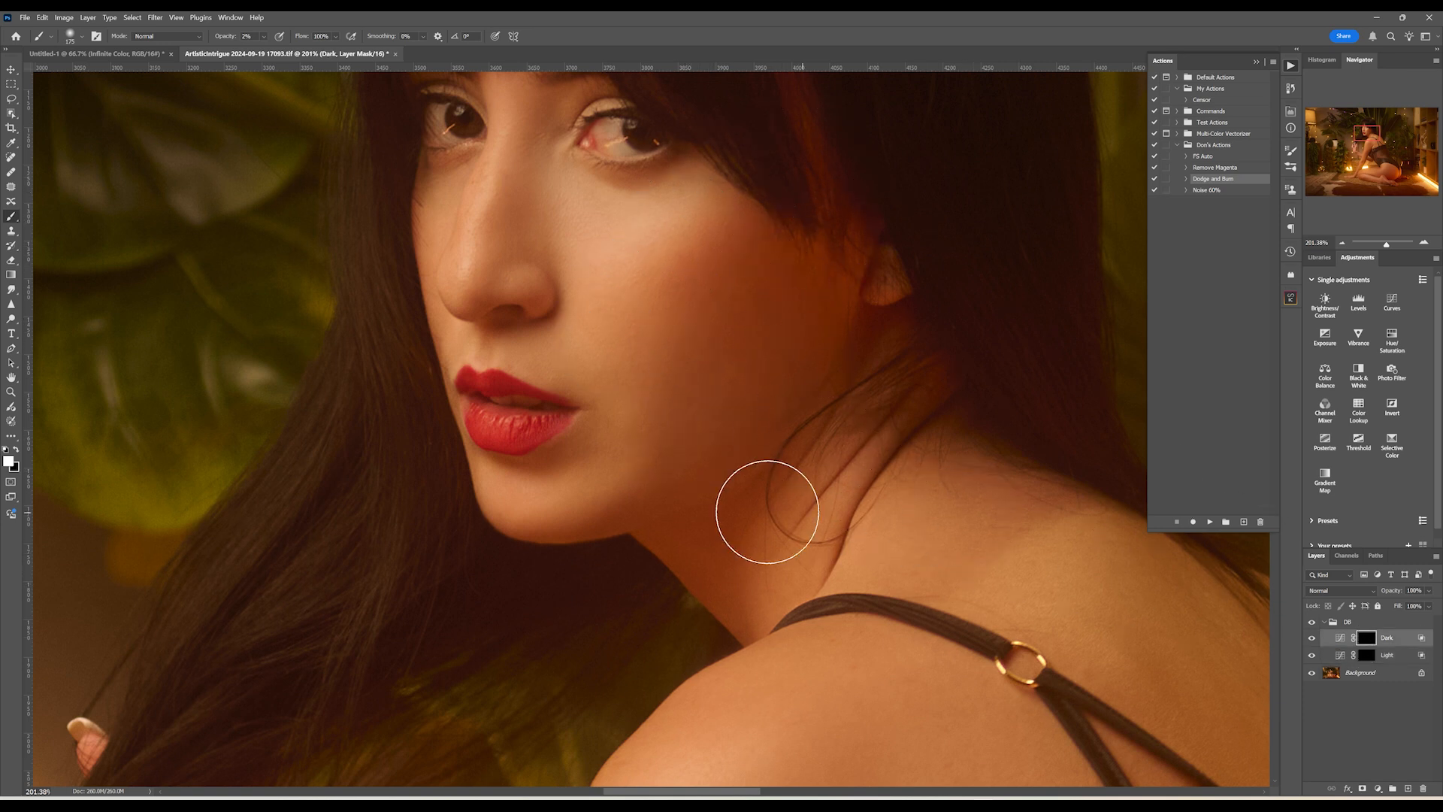
Shrink the brush for fine burning and work on the face's shadow areas with the Dark layer mask.
key("bracketleft")
key("bracketleft")
key("bracketleft")
key("bracketleft")
key("bracketleft")
key("bracketleft")
key("bracketleft")
key("bracketleft")
key("bracketleft")
key("bracketleft")
key("bracketleft")
left_click_drag(612, 232, 592, 332)
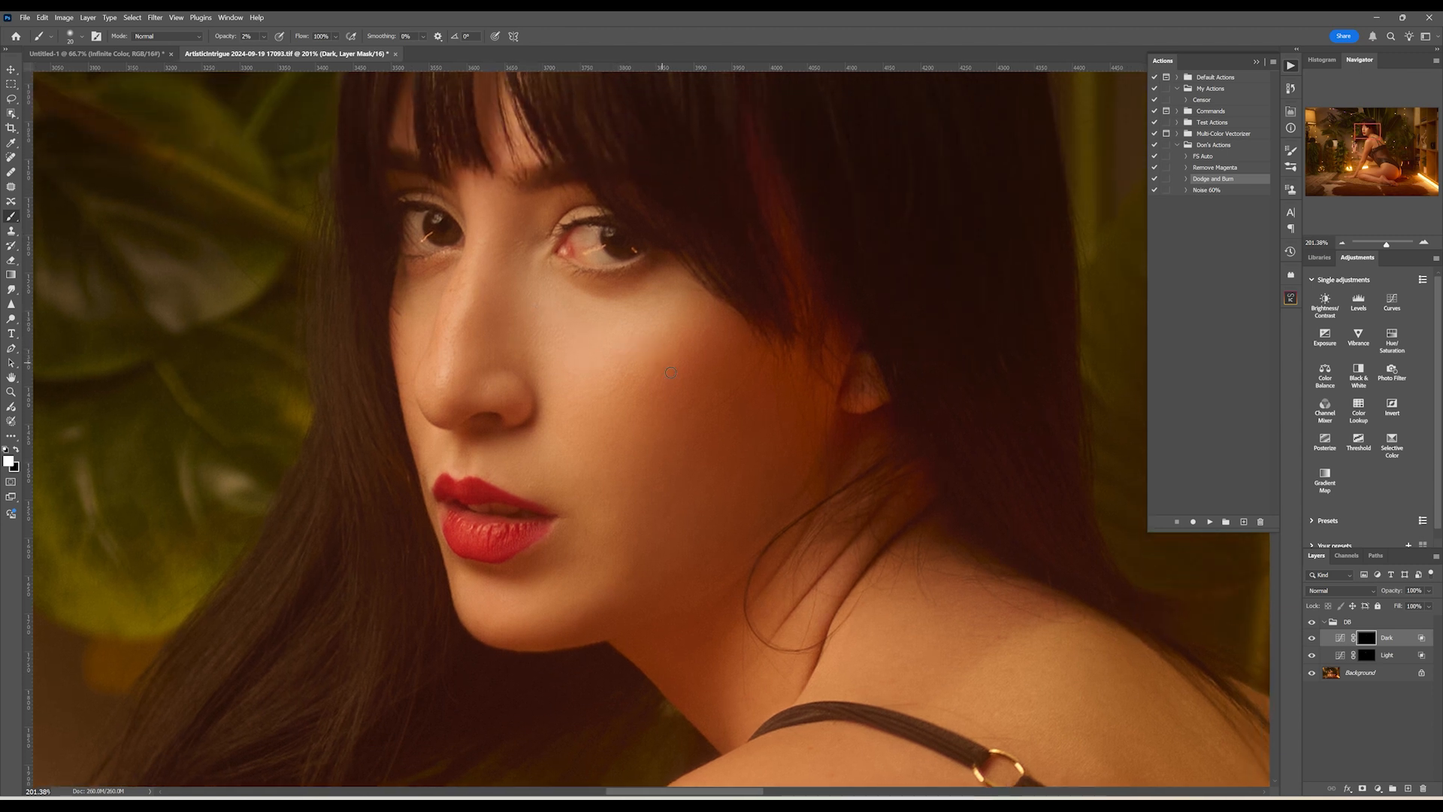
Inspect the shoulder and face and compare the portrait with and without the dodge and burn group.
left_click_drag(706, 451, 531, 174)
left_click_drag(796, 475, 704, 311)
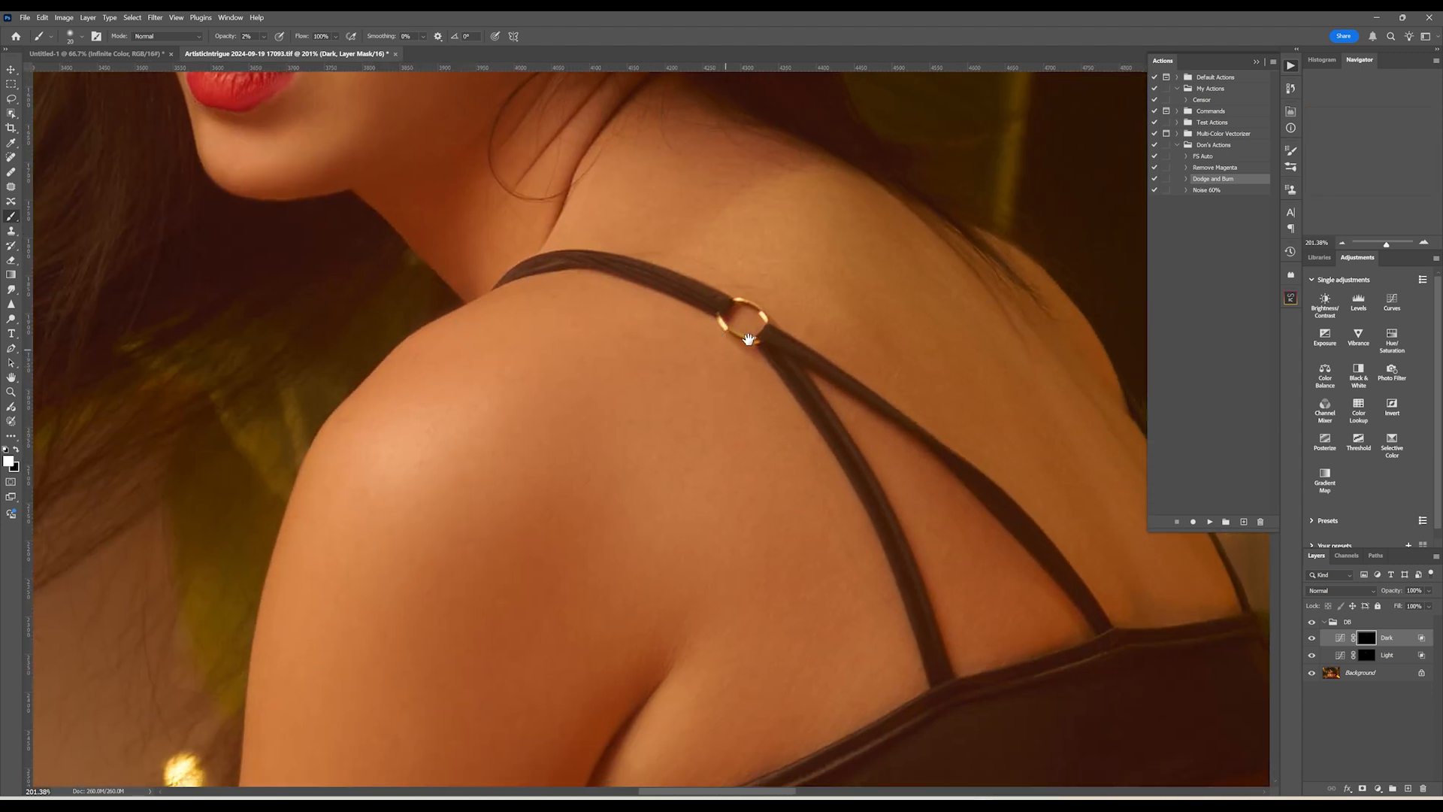
left_click_drag(1385, 246, 1381, 246)
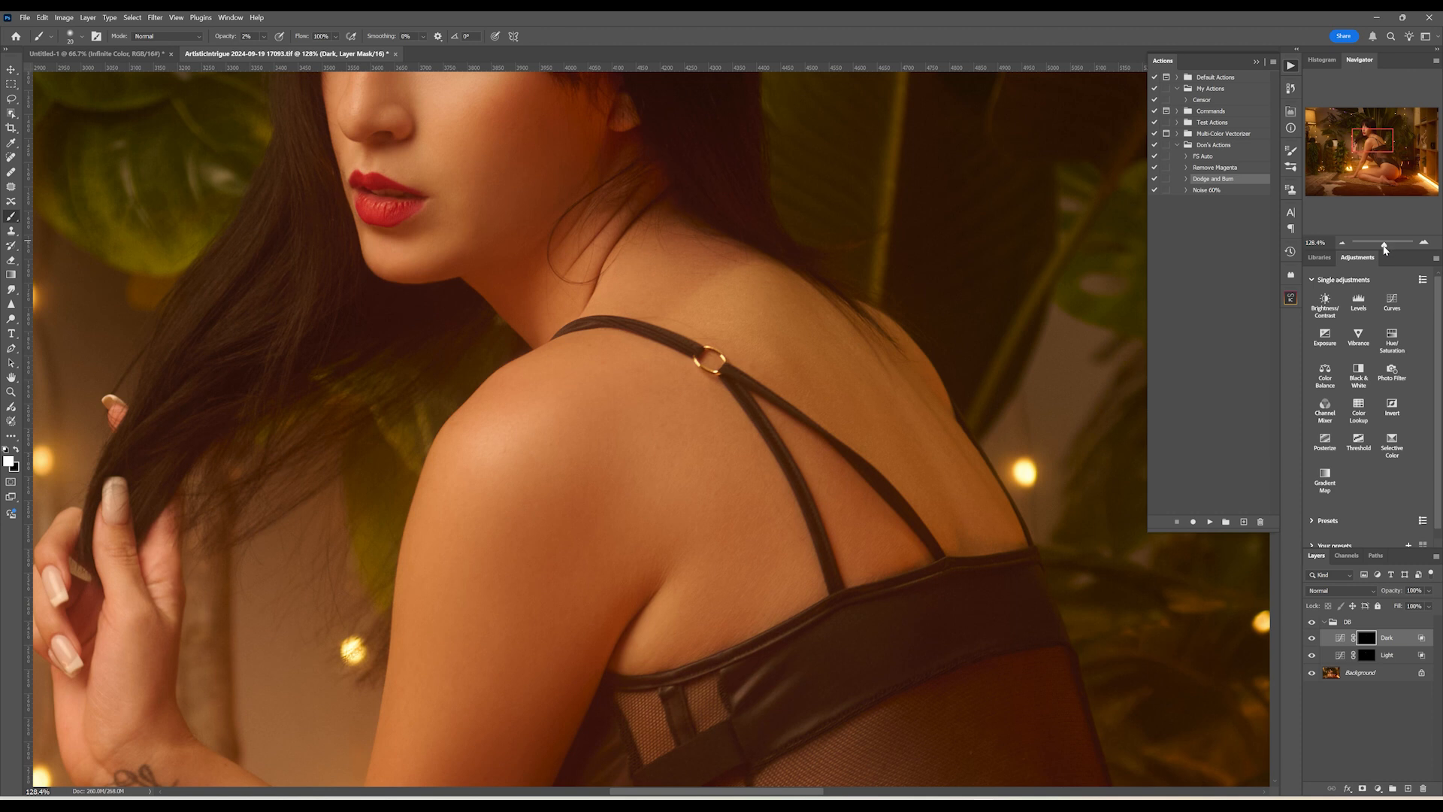
mouse_move(825, 290)
left_mouse_down()
mouse_move(863, 309)
mouse_move(959, 461)
mouse_move(970, 515)
left_mouse_up()
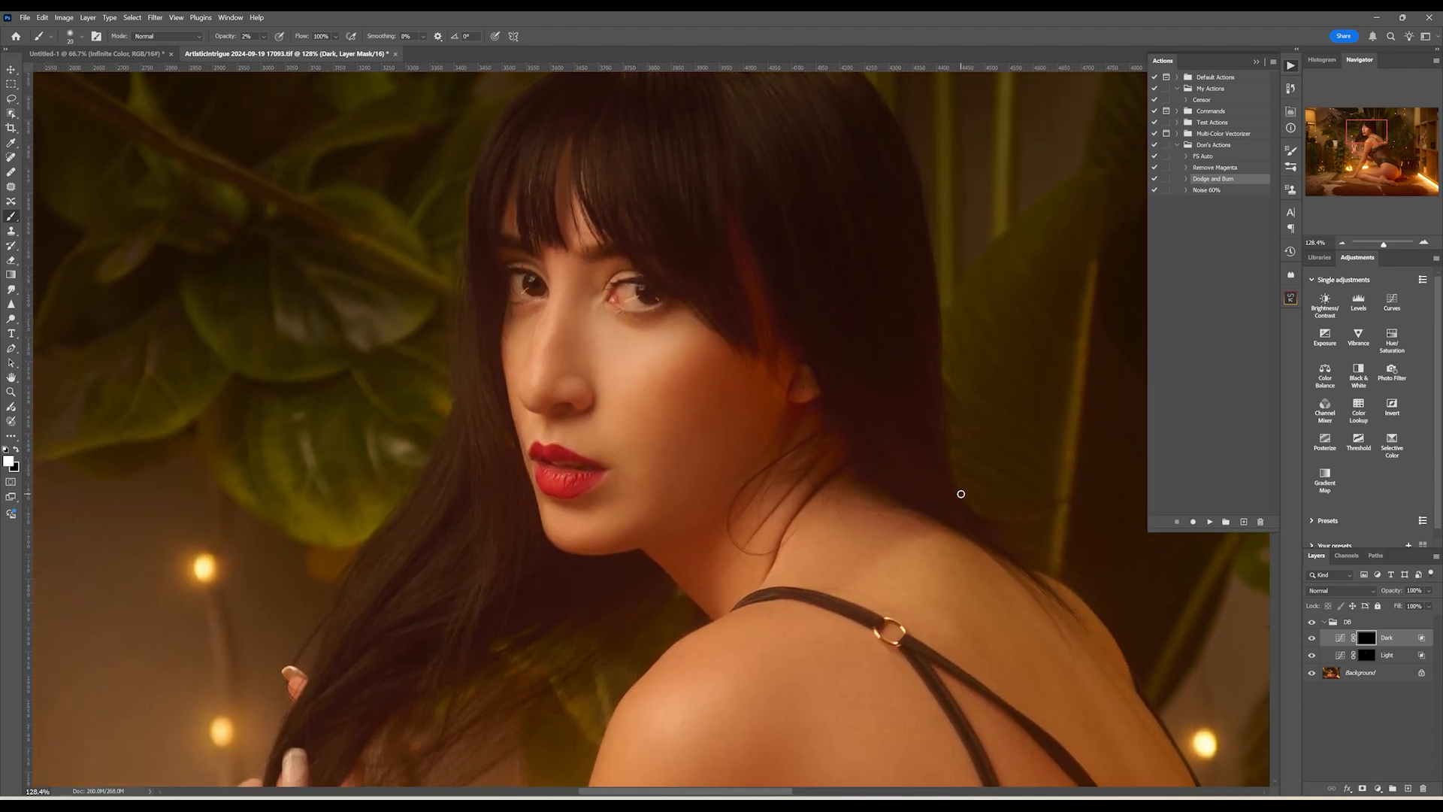
left_click(1311, 623)
left_click(1311, 622)
Target the Light layer mask with the whole figure in view and enlarge the brush to 250 px.
left_click_drag(1383, 246, 1377, 246)
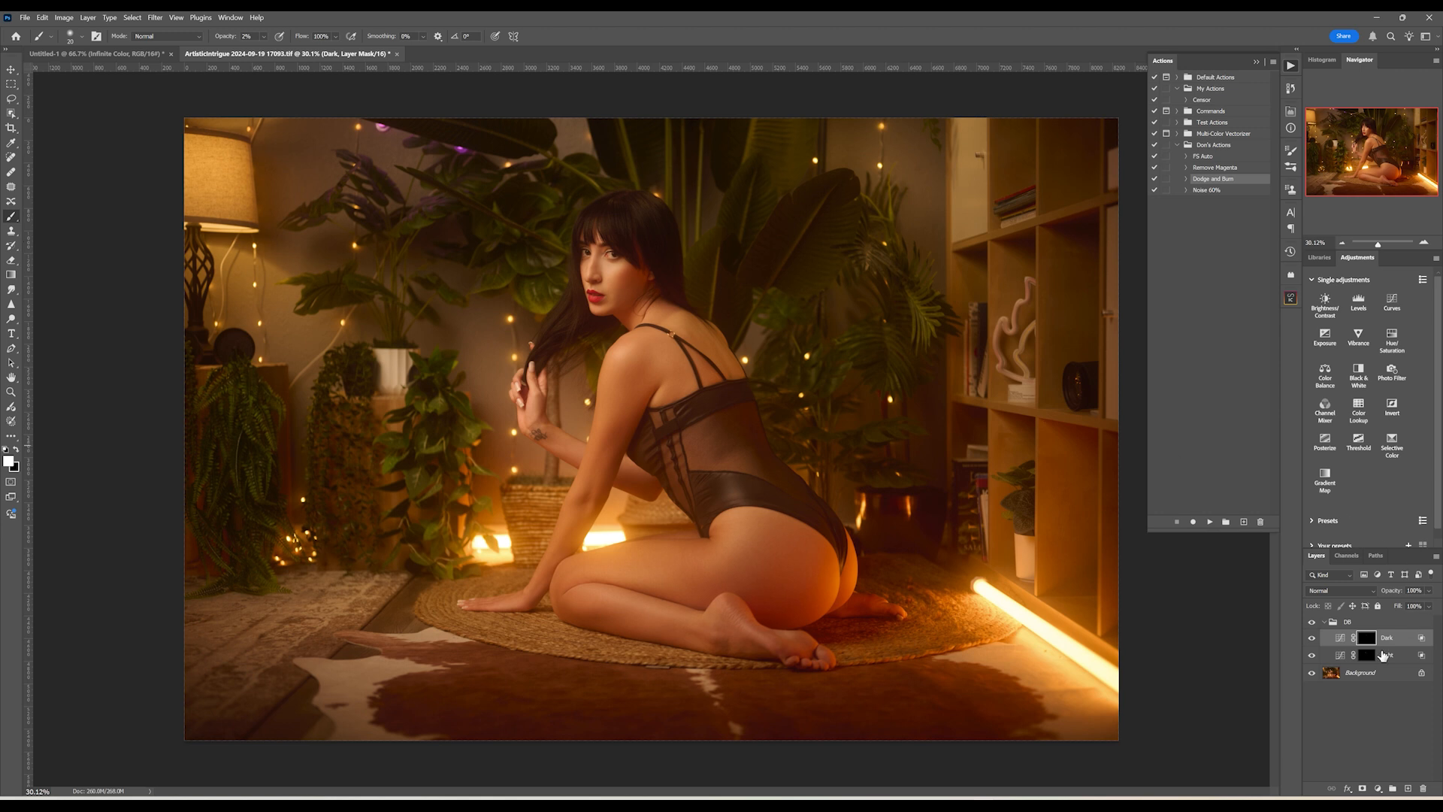
key("alt+bracketleft")
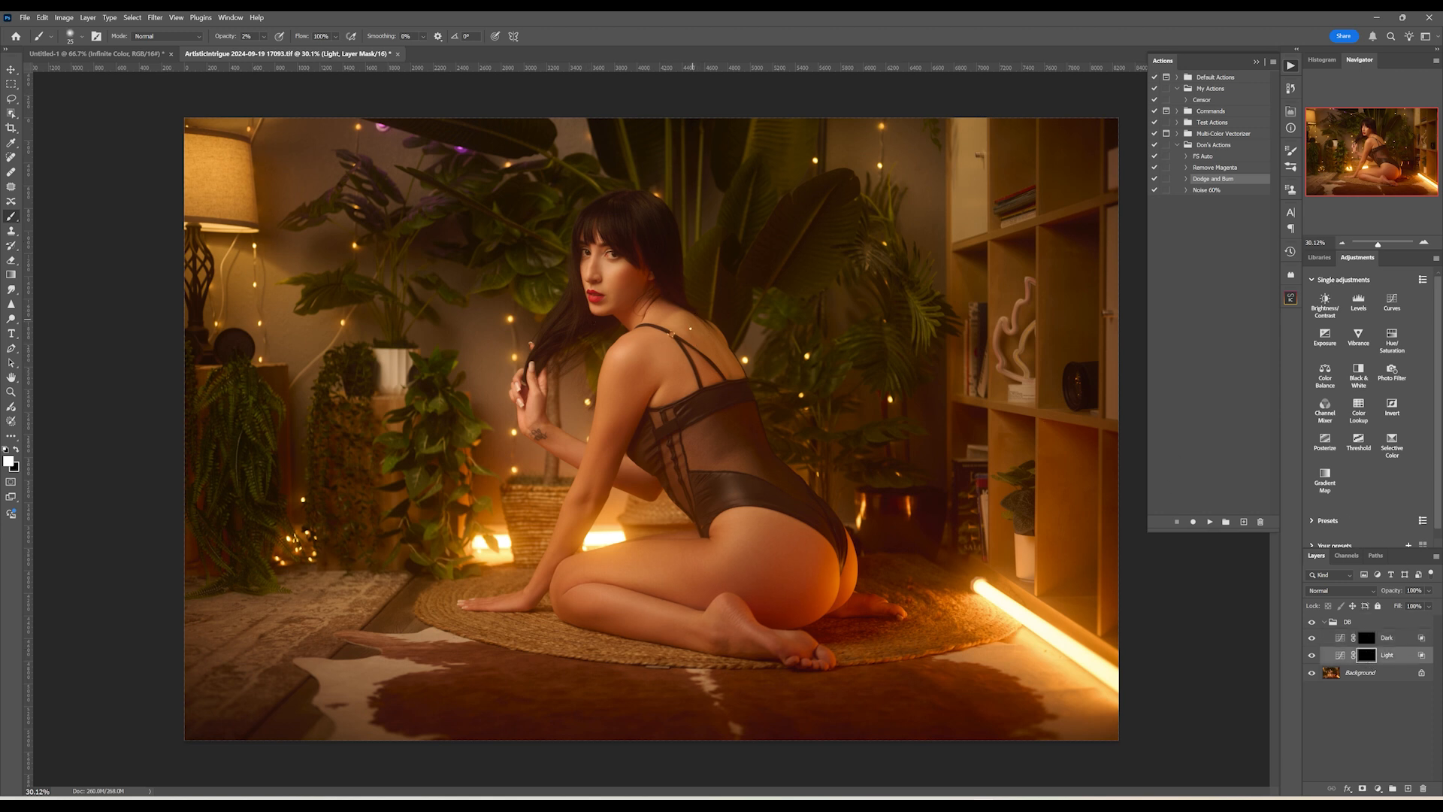
key("bracketright")
key("bracketright")
key("bracketright")
key("bracketright")
key("bracketright")
key("bracketright")
key("bracketright")
key("bracketright")
key("bracketright")
key("bracketright")
Collapse the dodge and burn group and compare the whole image with and without it.
left_click(1323, 622)
left_click(1310, 623)
left_click(1311, 623)
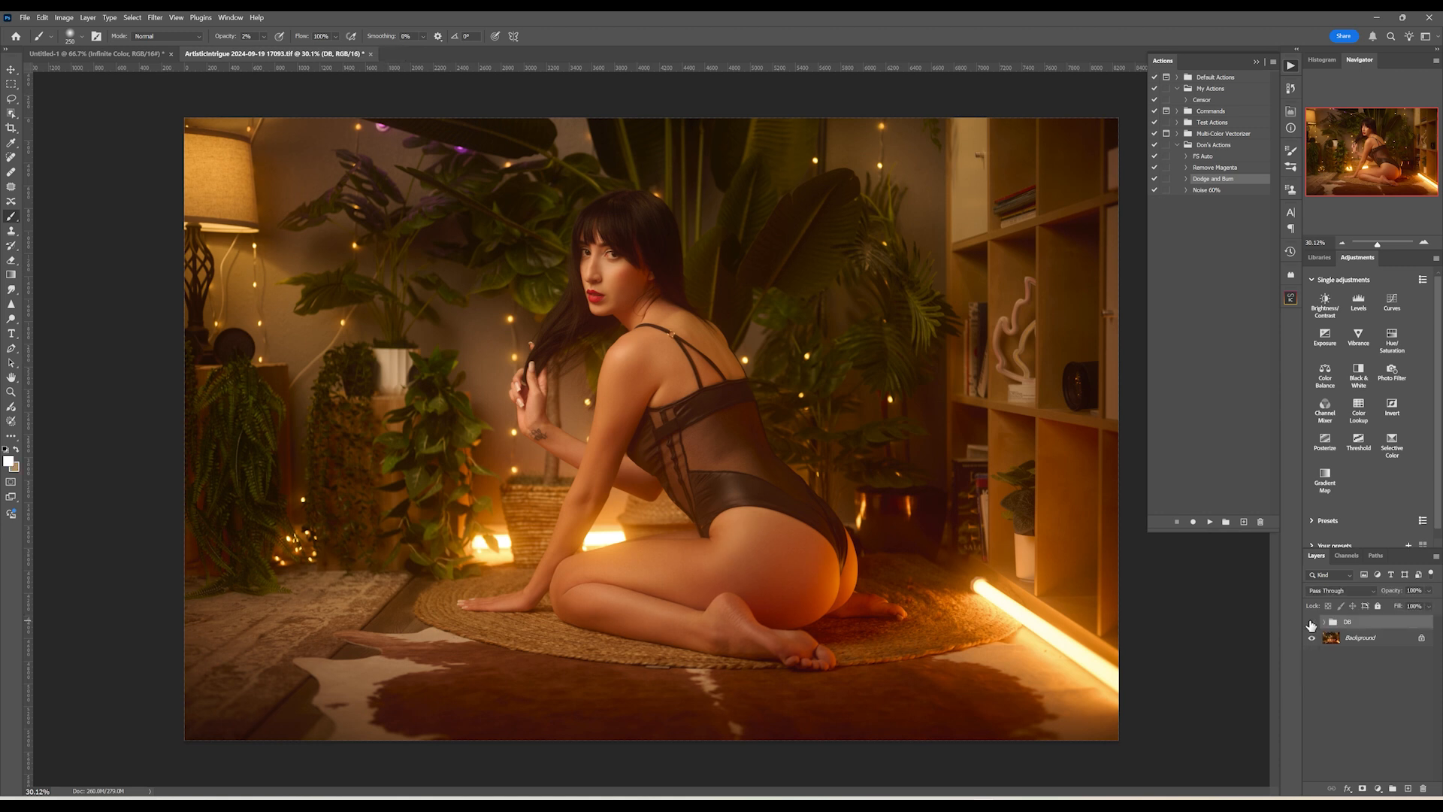
left_click(1311, 623)
left_click(1310, 623)
Merge the dodge and burn group with the Background layer.
left_click(1347, 648, "shift")
right_click(1347, 643)
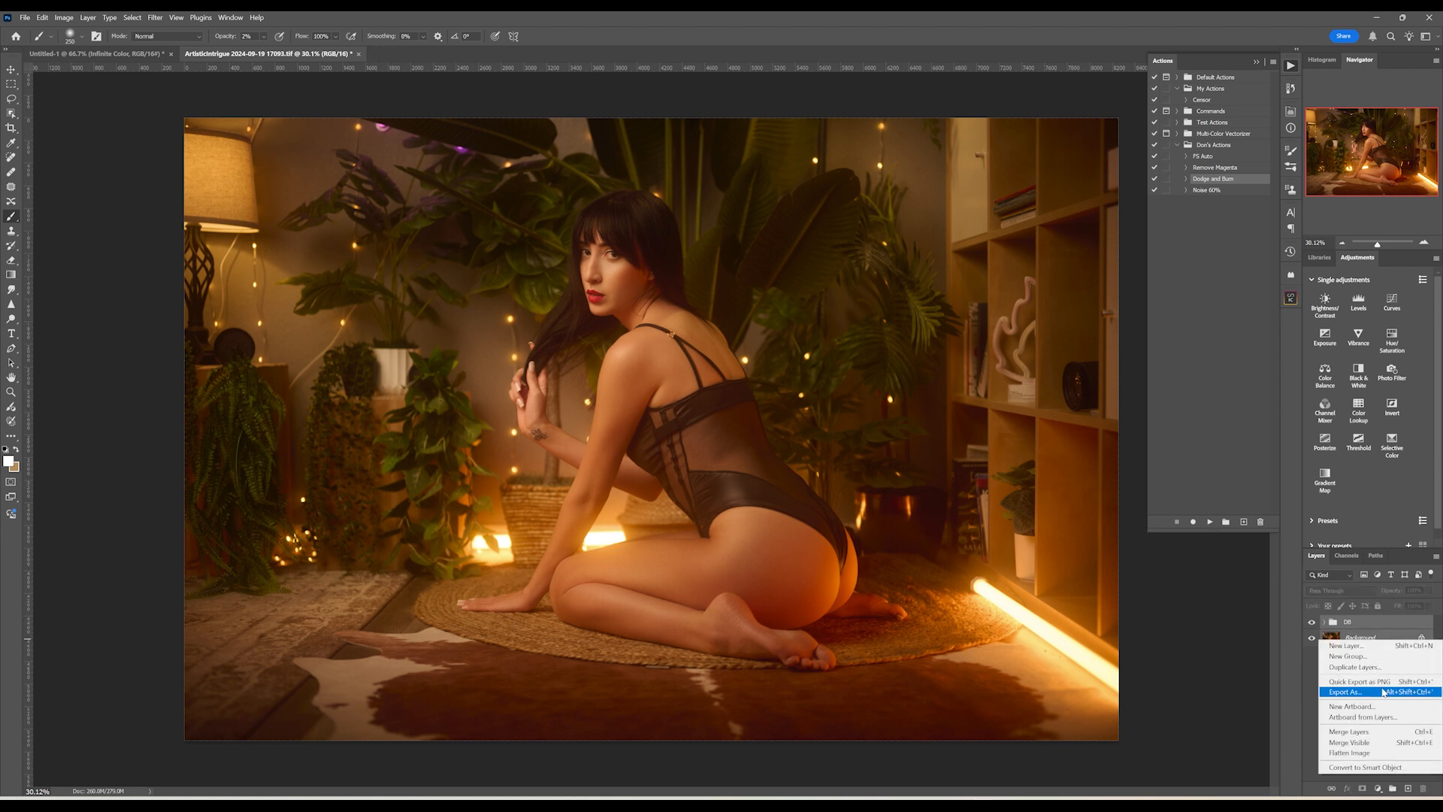
left_click(1380, 731)
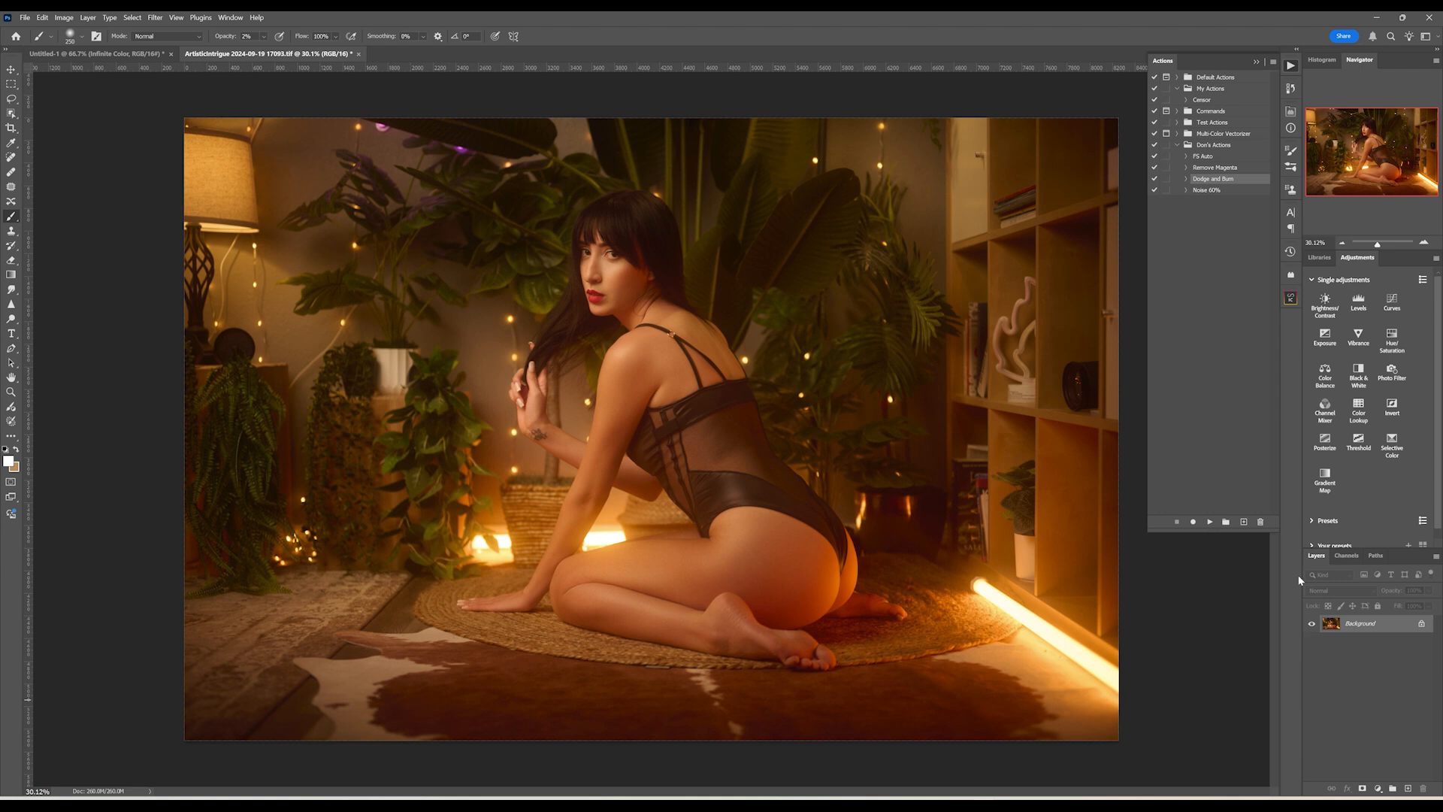
Open Infinite Color Suite in place of the actions list, lower the Intensity, and create a color grade.
left_click(1255, 63)
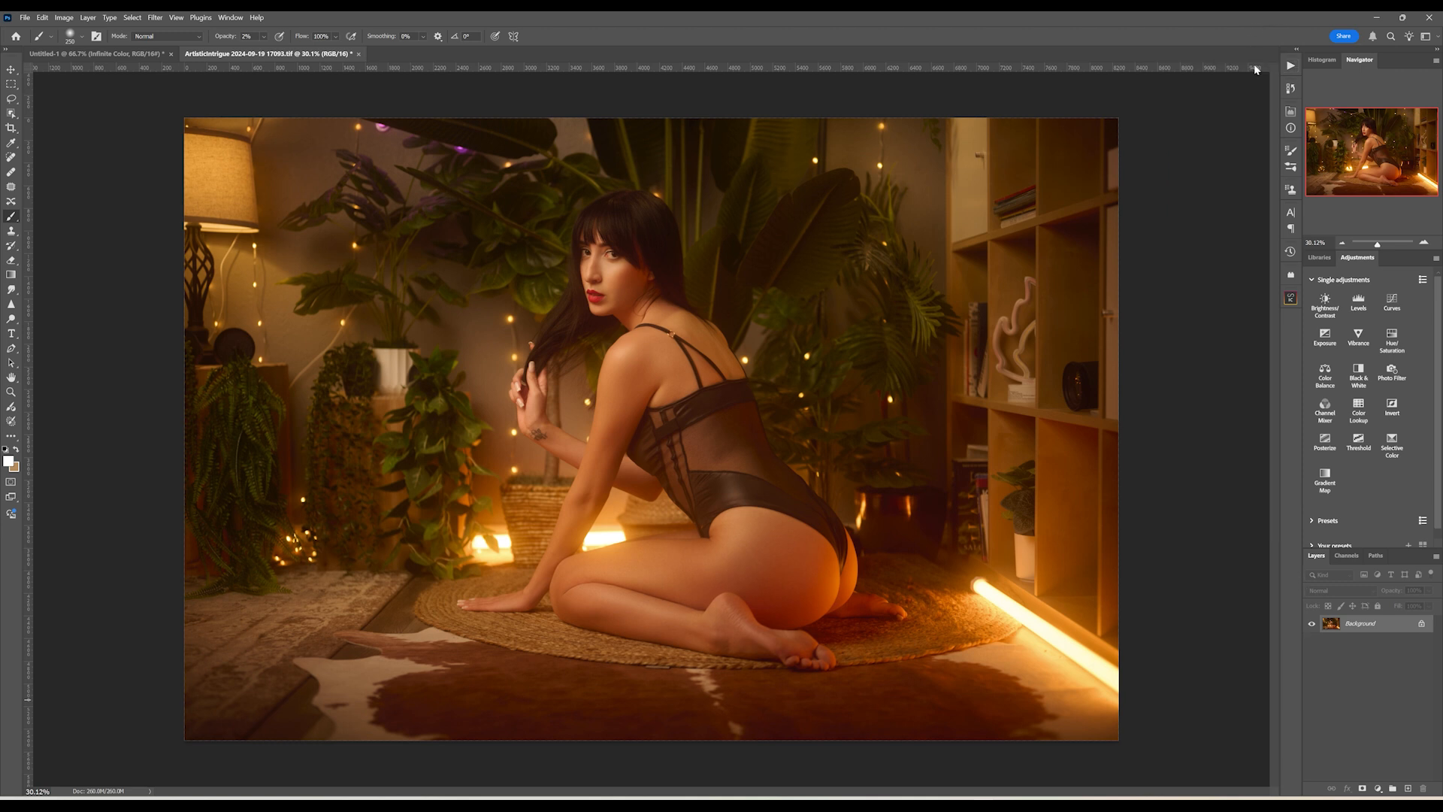
left_click(1289, 299)
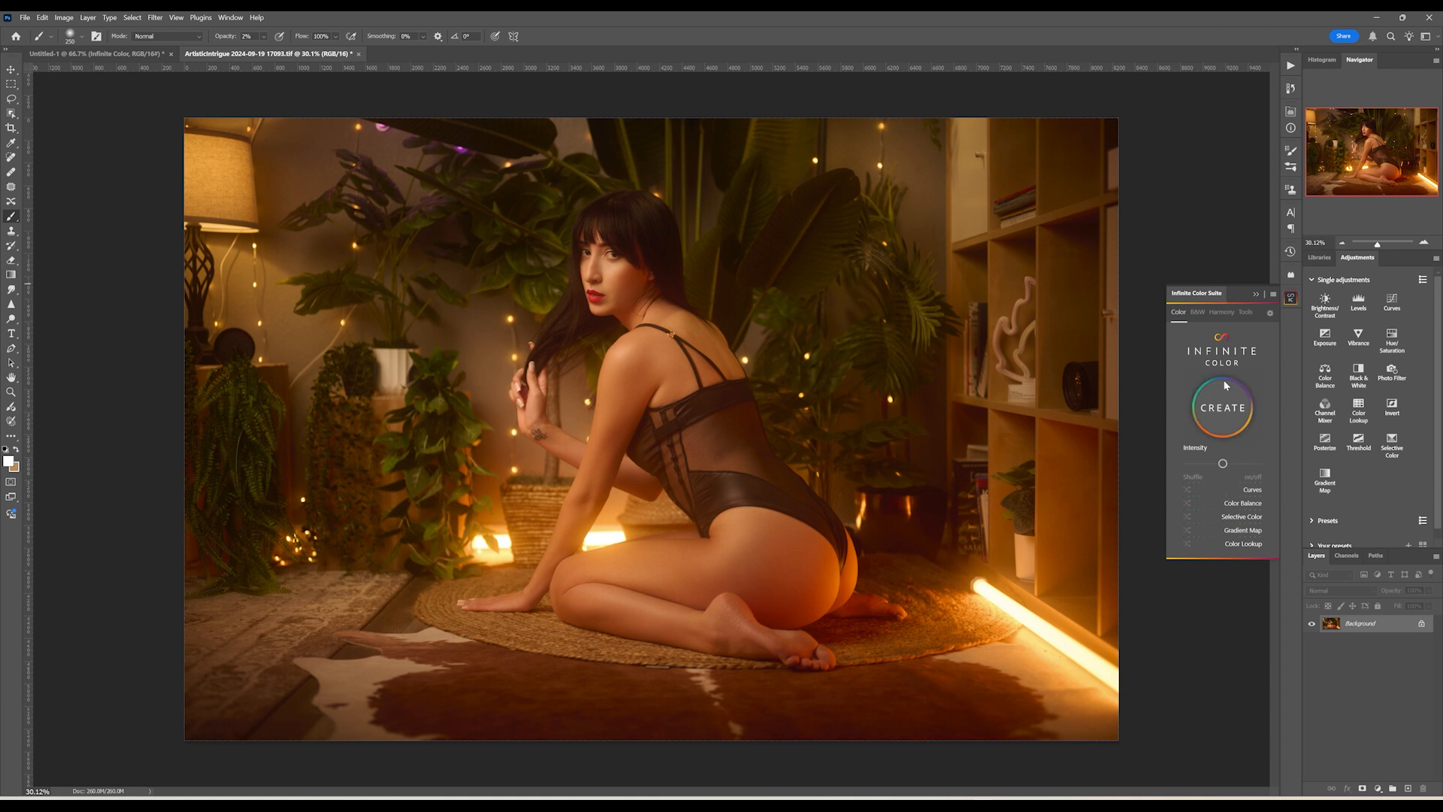
left_click_drag(1223, 465, 1203, 466)
left_click(1221, 409)
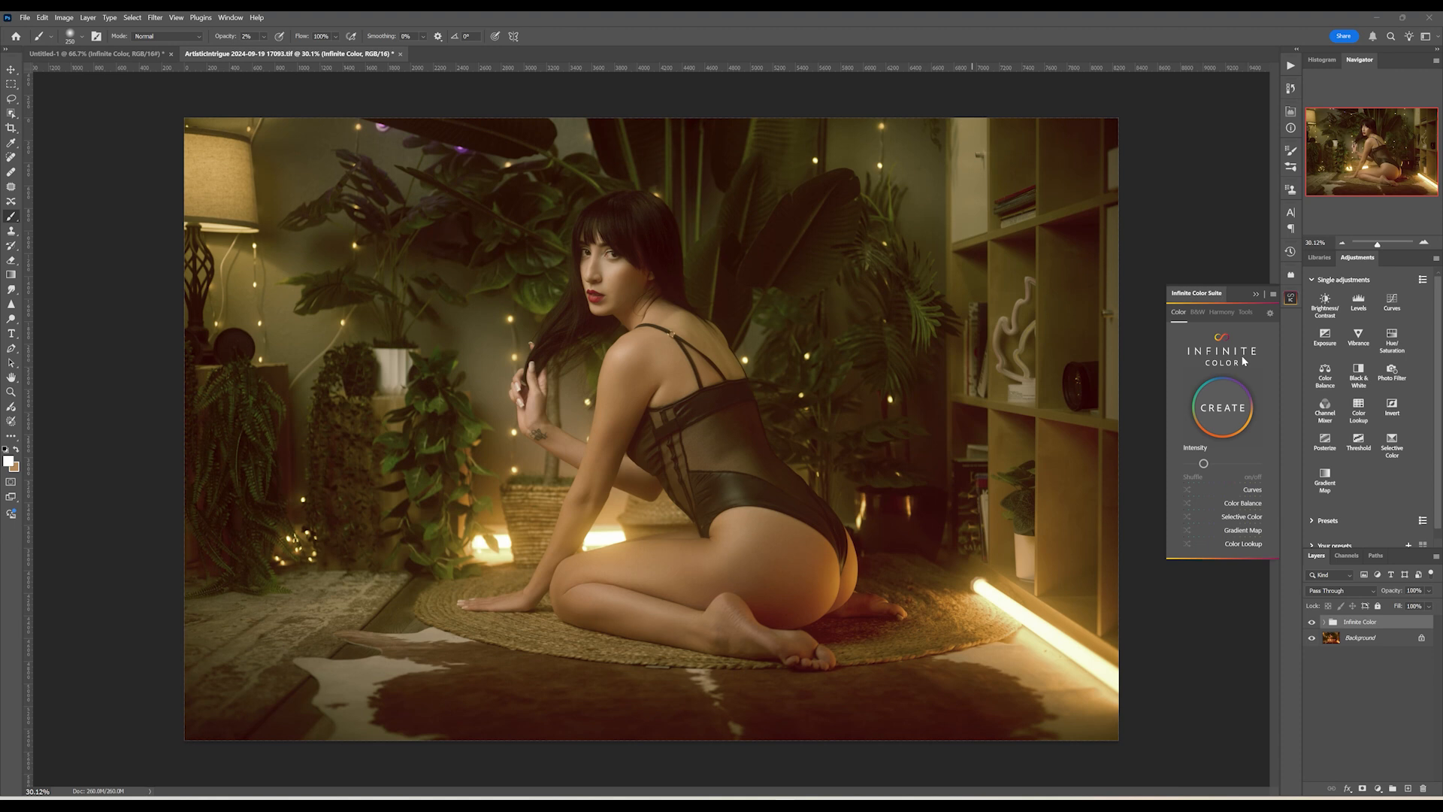
Generate successive Infinite Color variations to look for a suitable warm grade.
left_click(1225, 416)
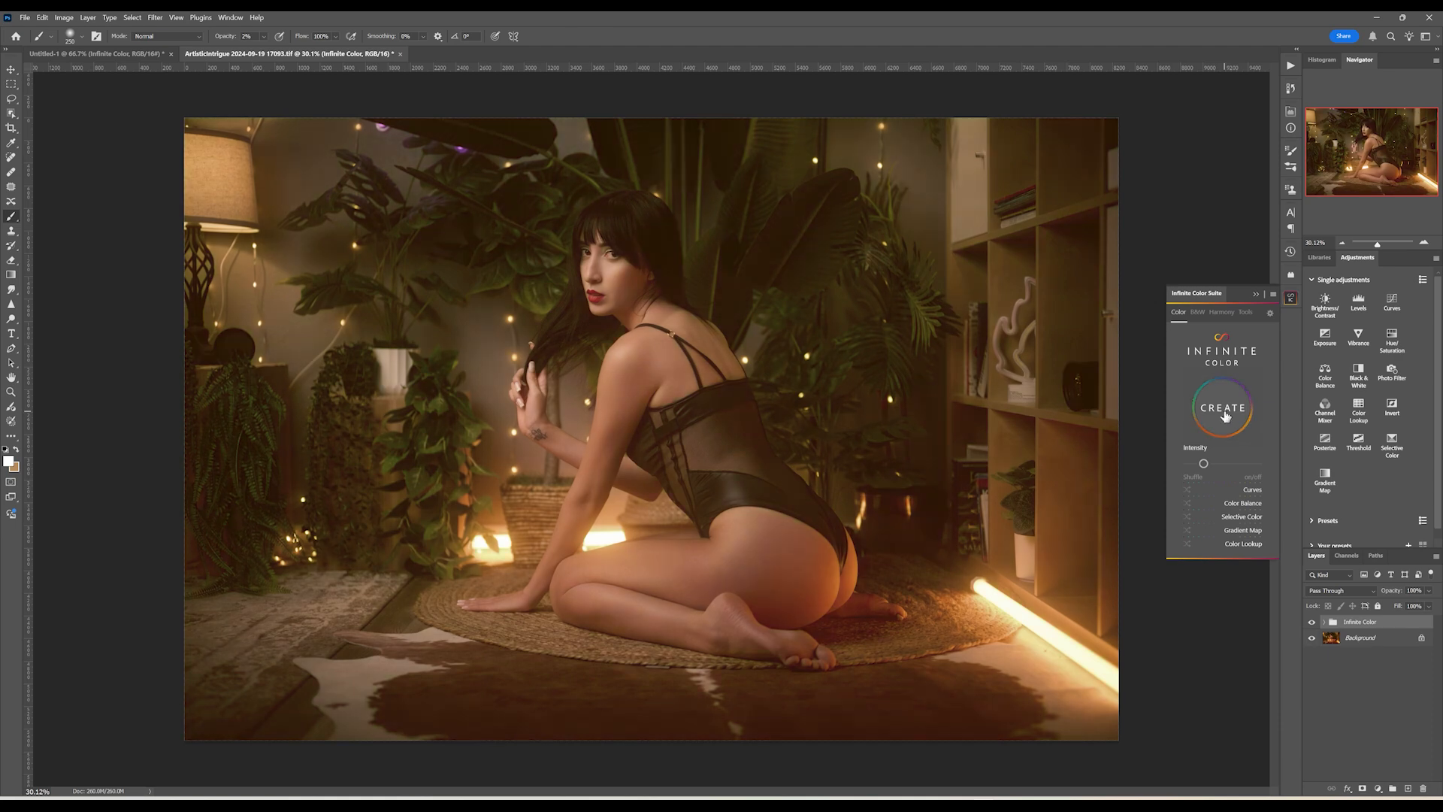
left_click(1225, 416)
left_click(1225, 415)
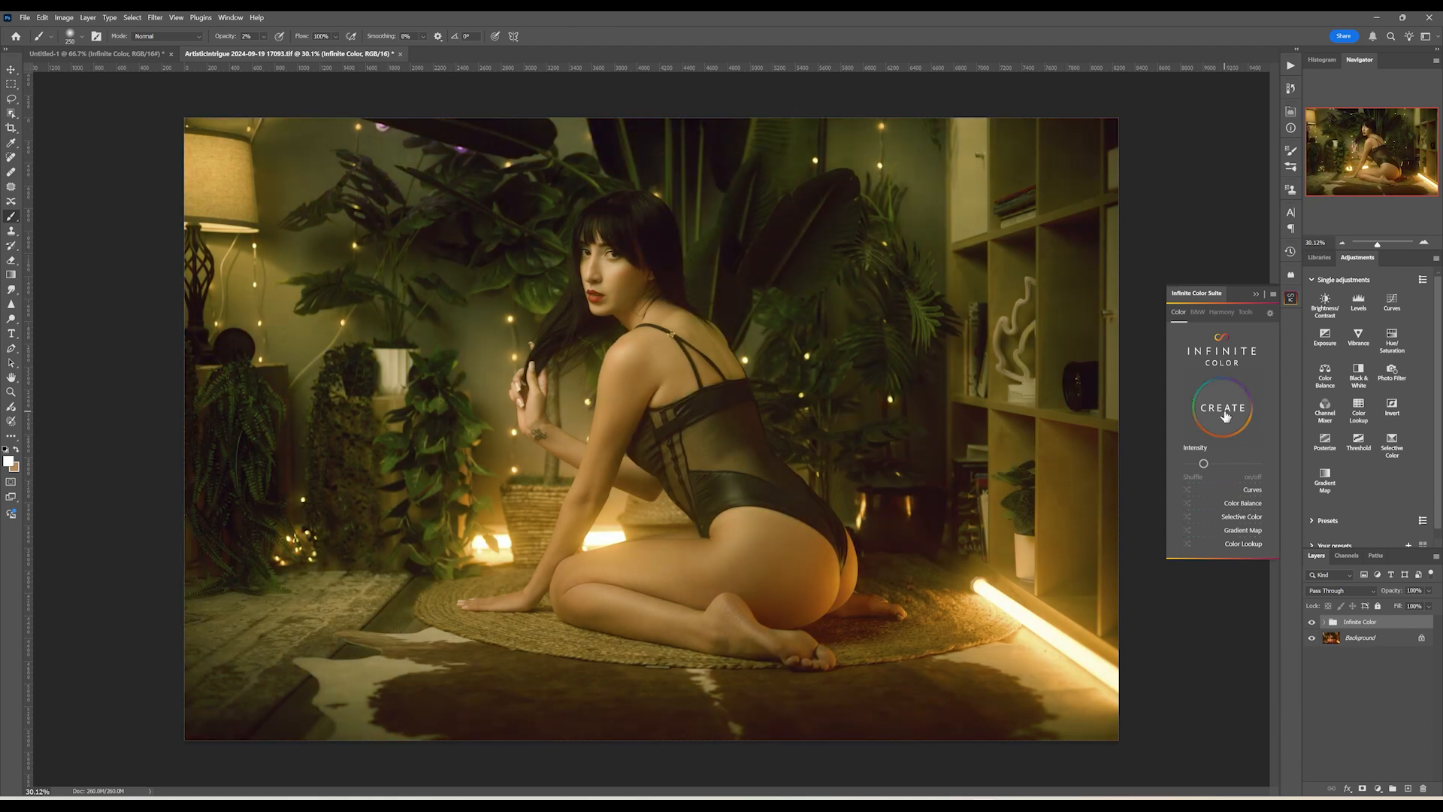
left_click(1225, 415)
left_click(1224, 415)
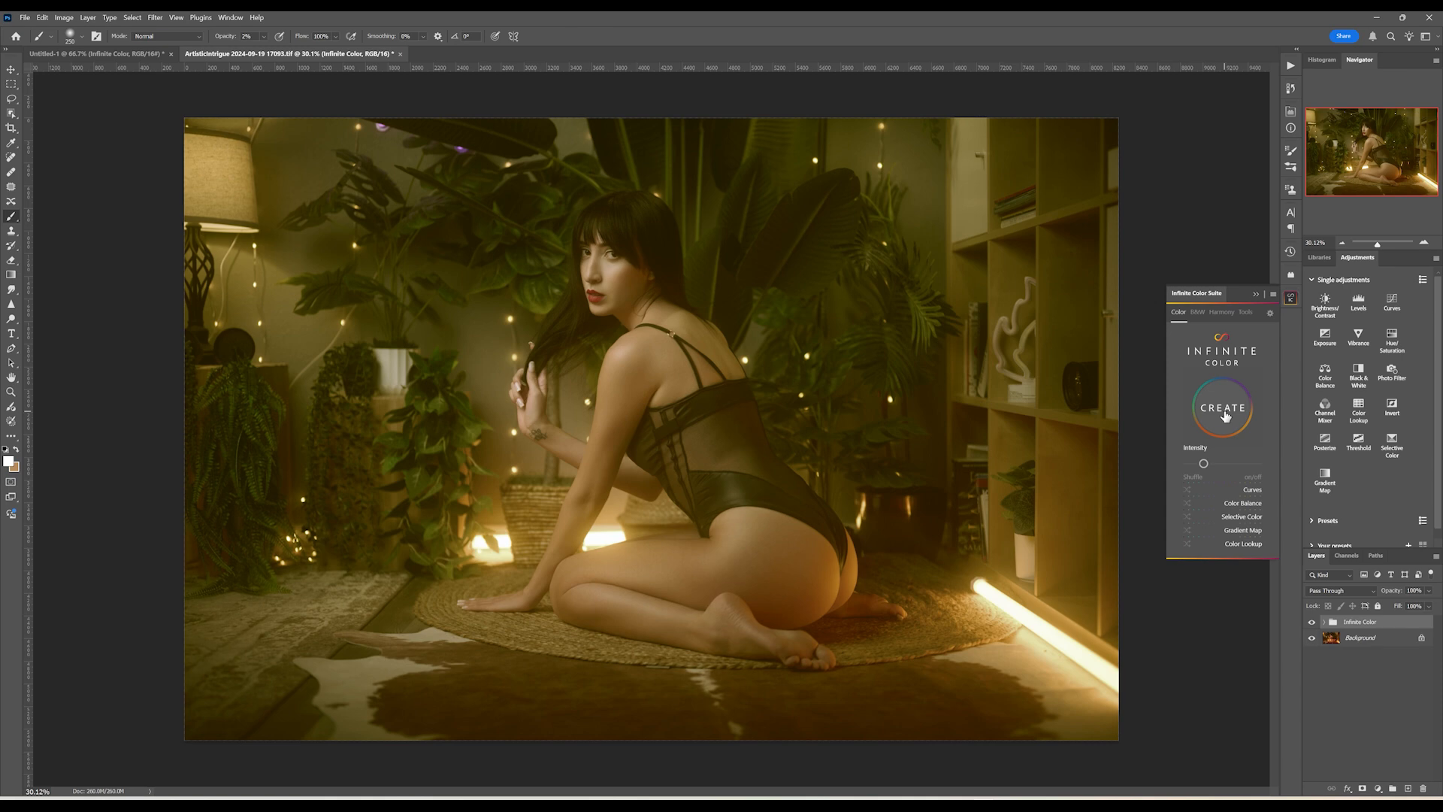
left_click(1225, 415)
left_click(1225, 416)
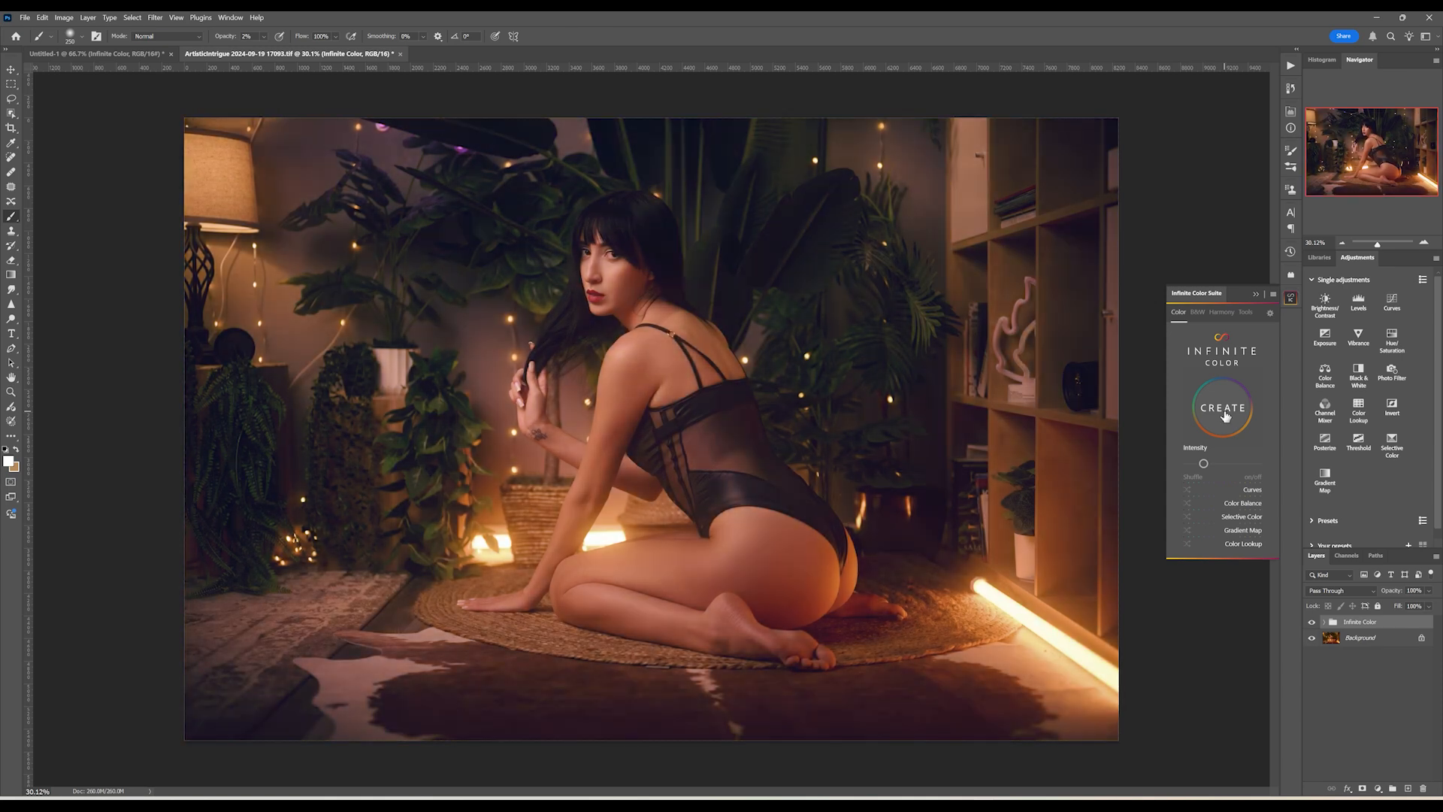
left_click(1225, 416)
left_click(1225, 415)
left_click(1225, 415)
left_click(1225, 415)
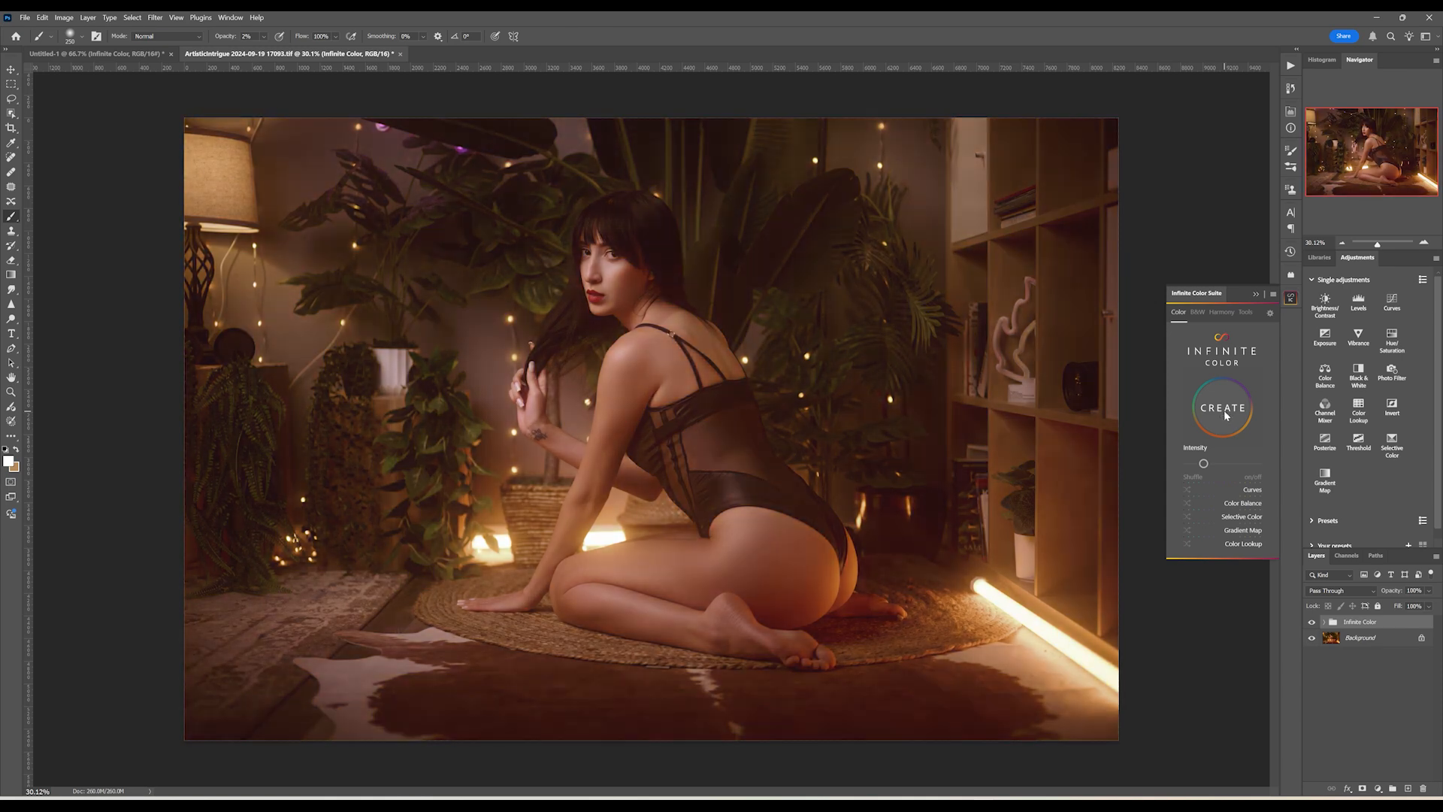
left_click(1225, 416)
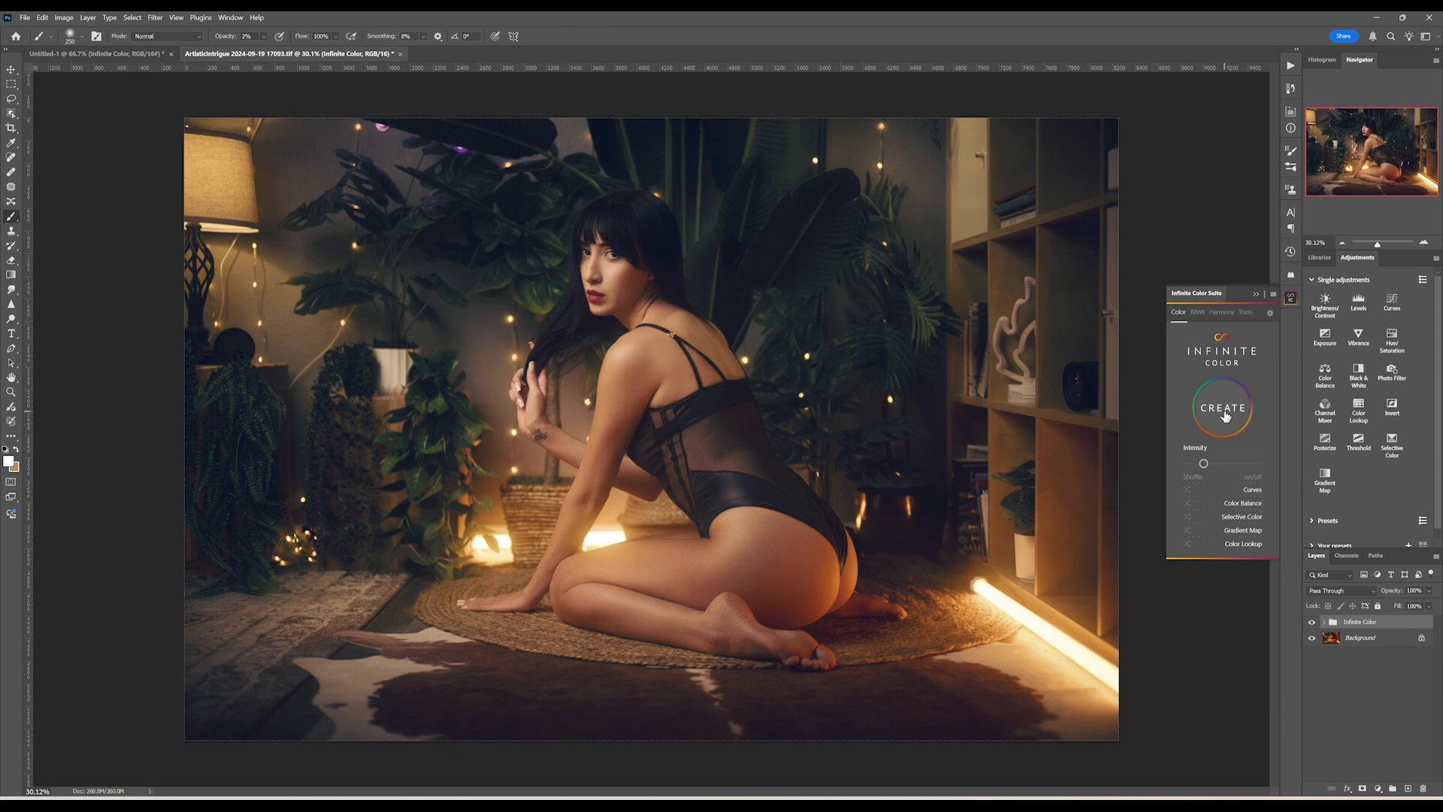
left_click(1225, 416)
left_click(1225, 416)
left_click(1225, 415)
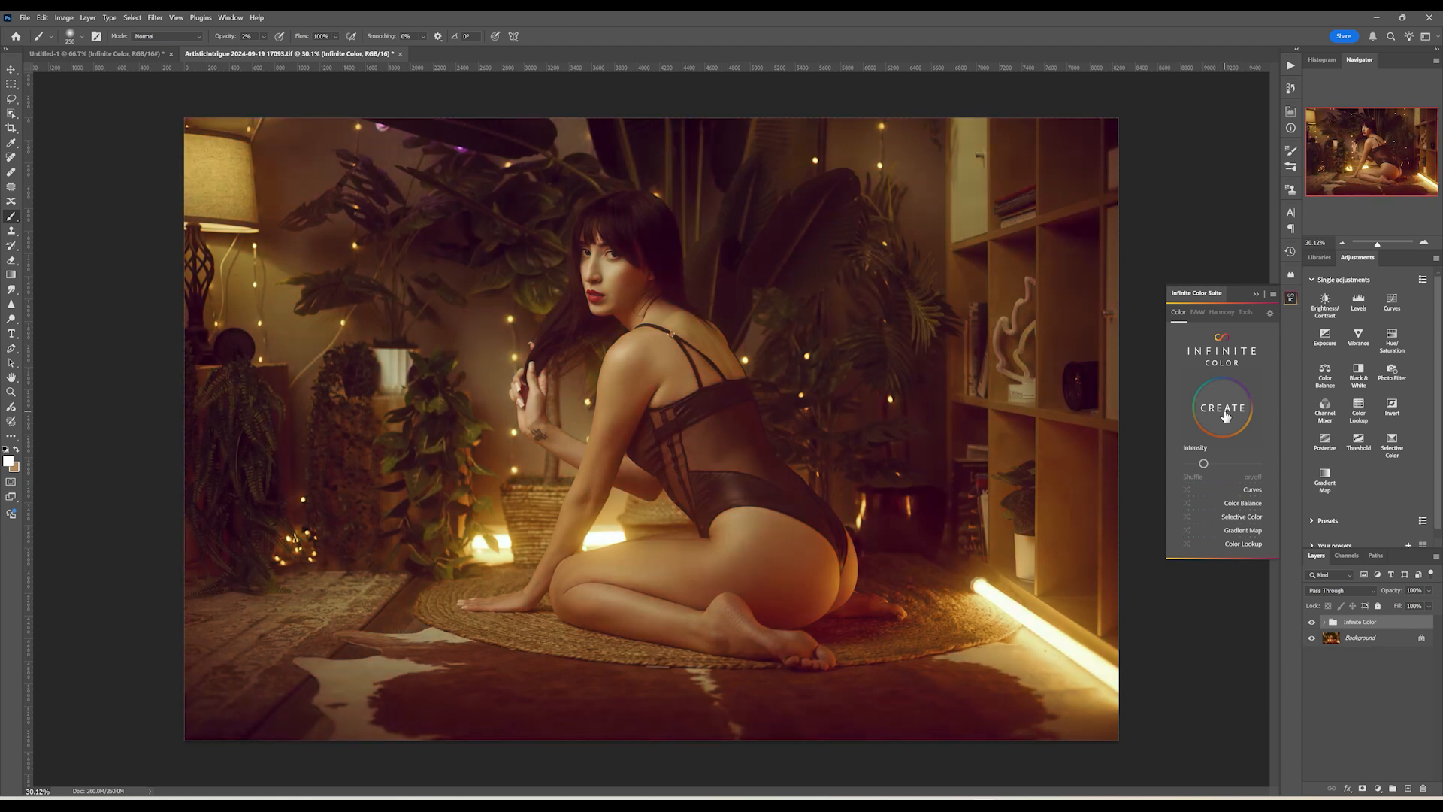
left_click(1224, 415)
left_click(1225, 416)
left_click(1225, 415)
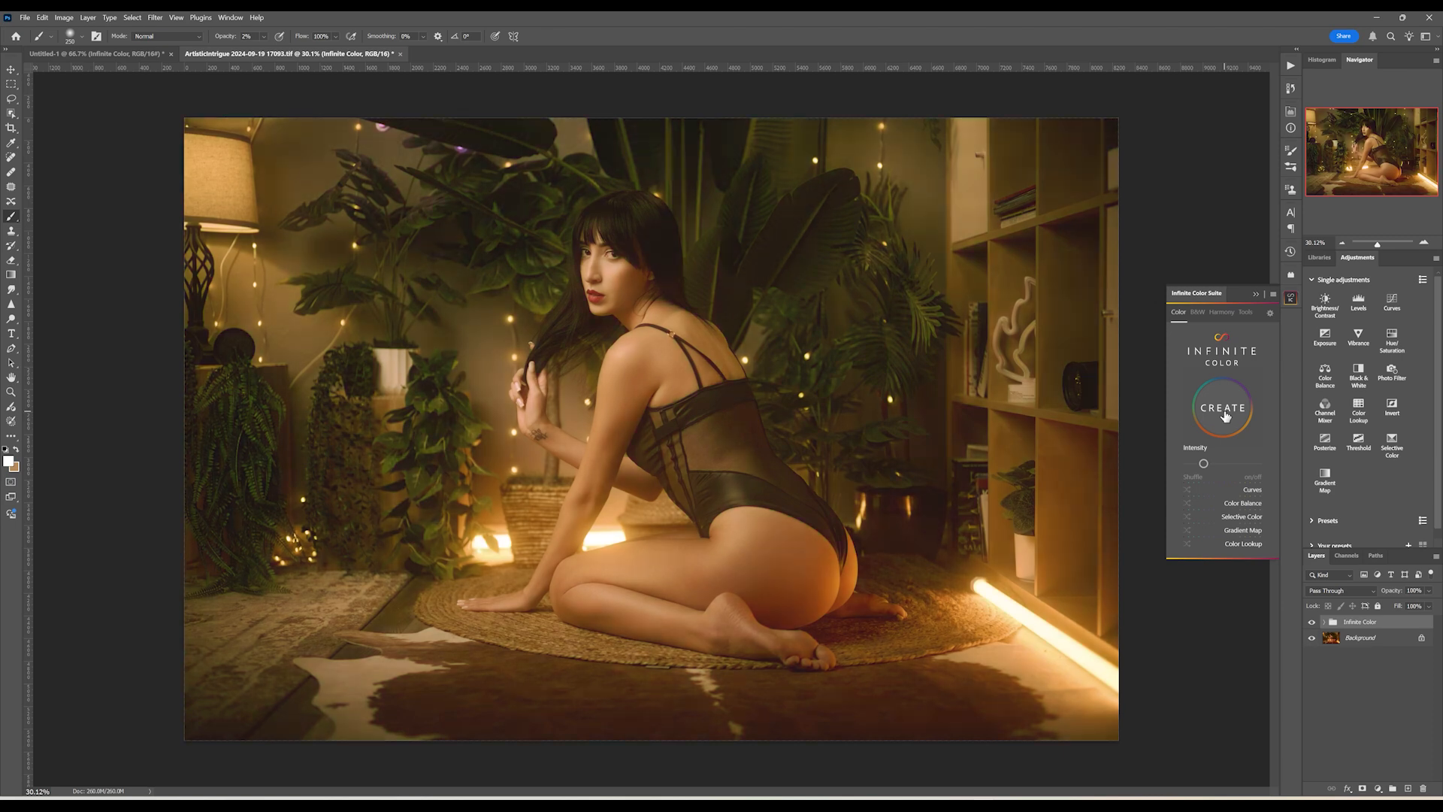
left_click(1224, 415)
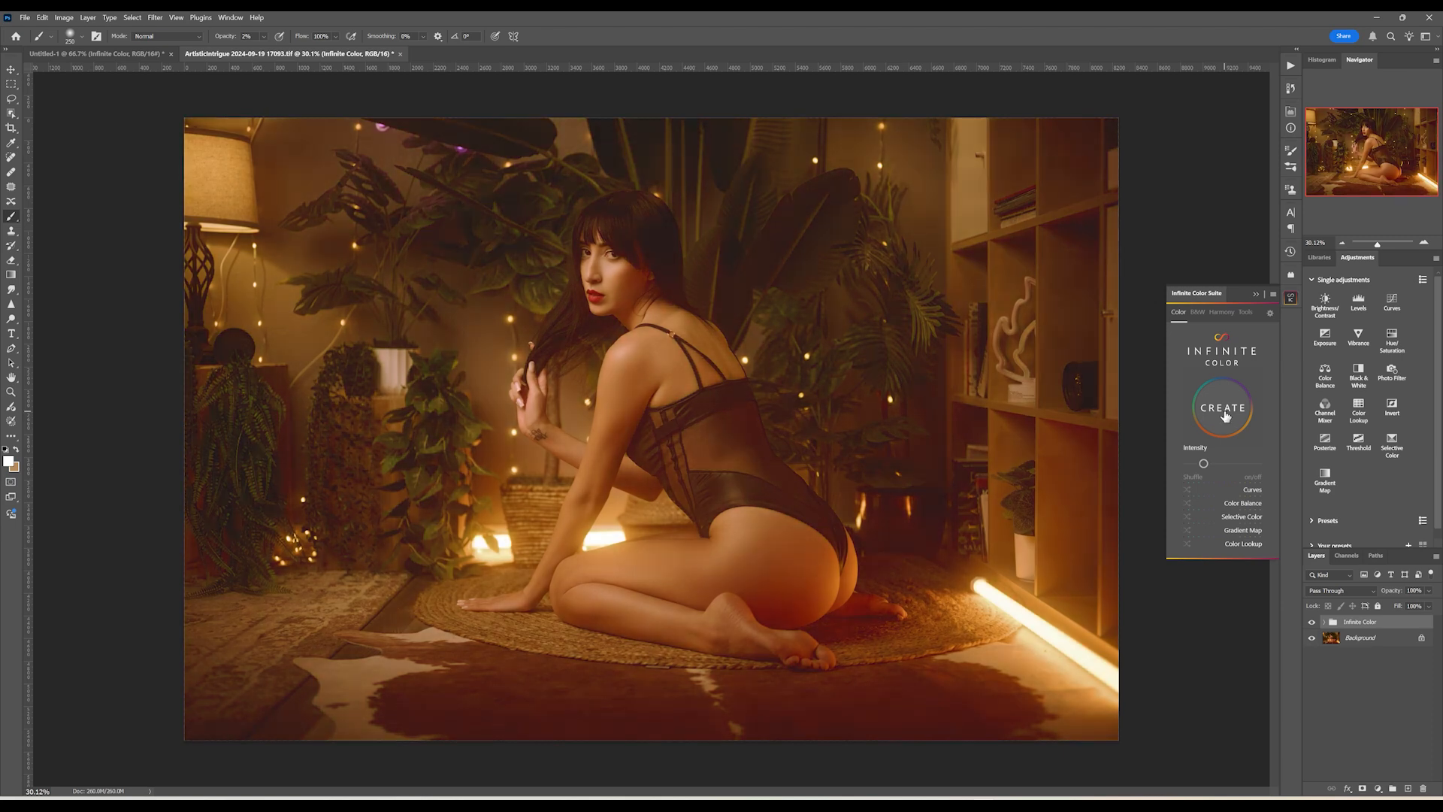
Try the Infinite Color group at 50% opacity, compare it with the ungraded image, and restore 100% opacity.
left_click(1414, 590)
type("5")
left_click(1312, 622)
left_click(1312, 622)
left_click(1312, 622)
left_click(1312, 622)
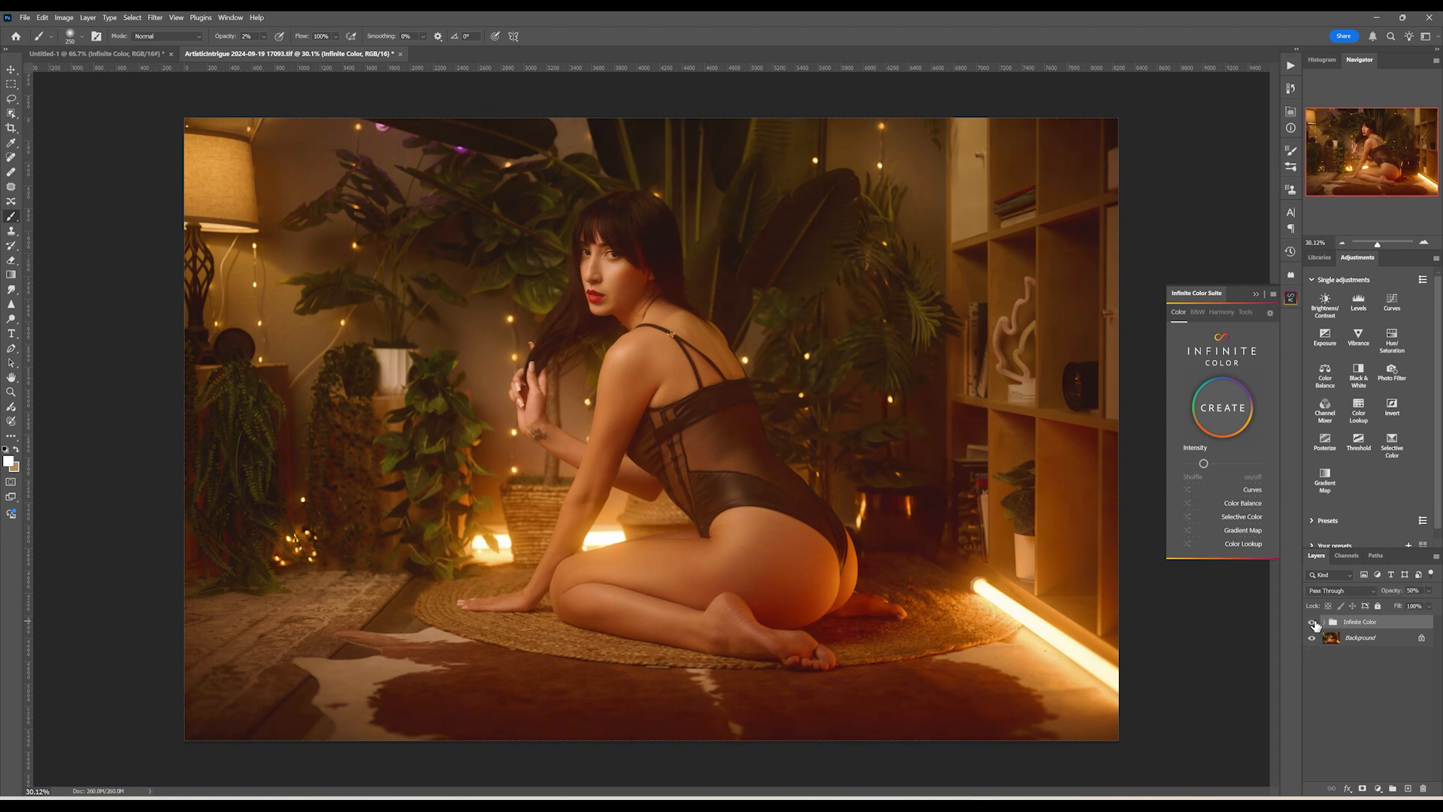
left_click(1410, 590)
type("100")
key("Return")
Generate a further series of Infinite Color grades at full opacity to compare alternative looks.
left_click(1224, 412)
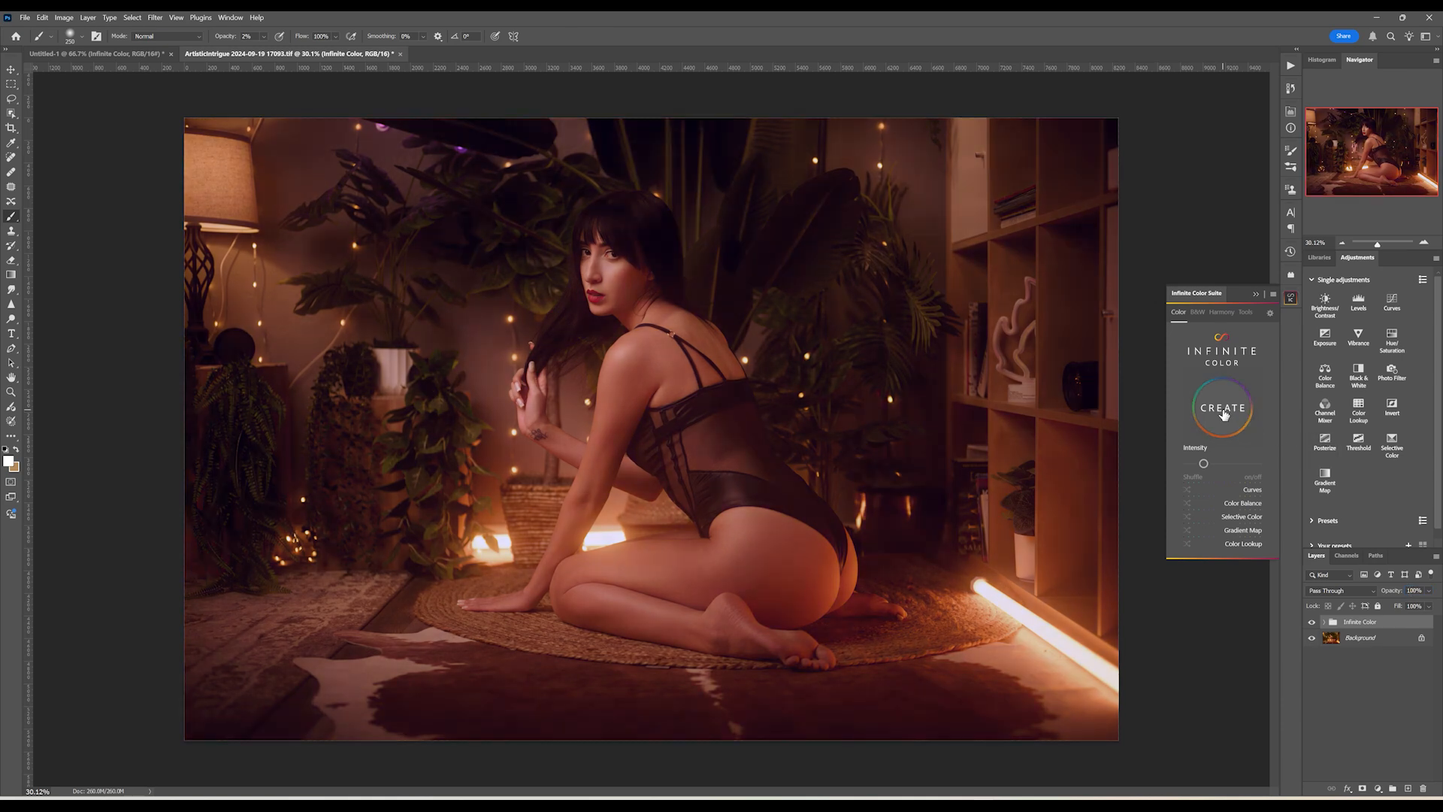
left_click(1223, 413)
left_click(1223, 412)
left_click(1223, 412)
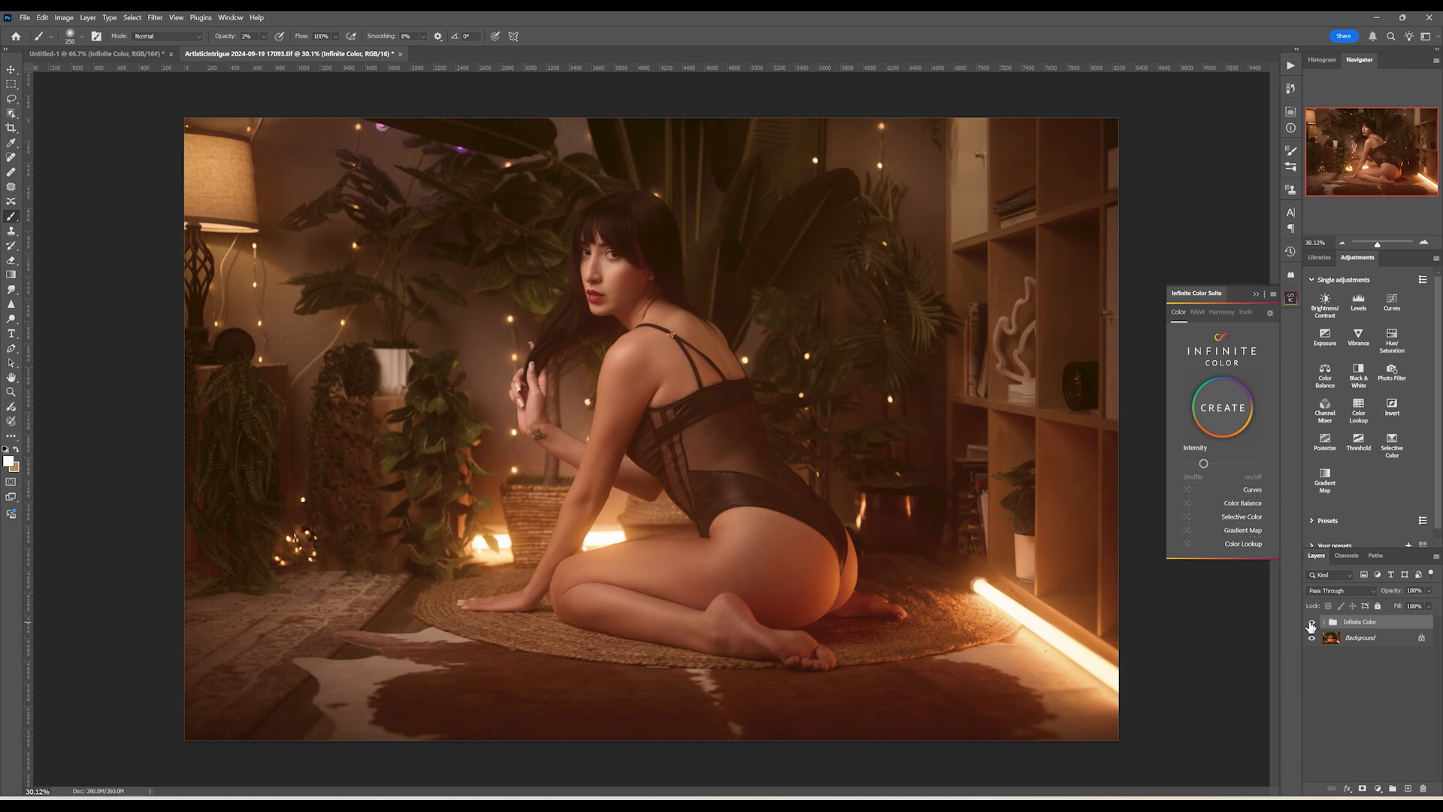
left_click(1223, 415)
left_click(1223, 414)
left_click(1223, 415)
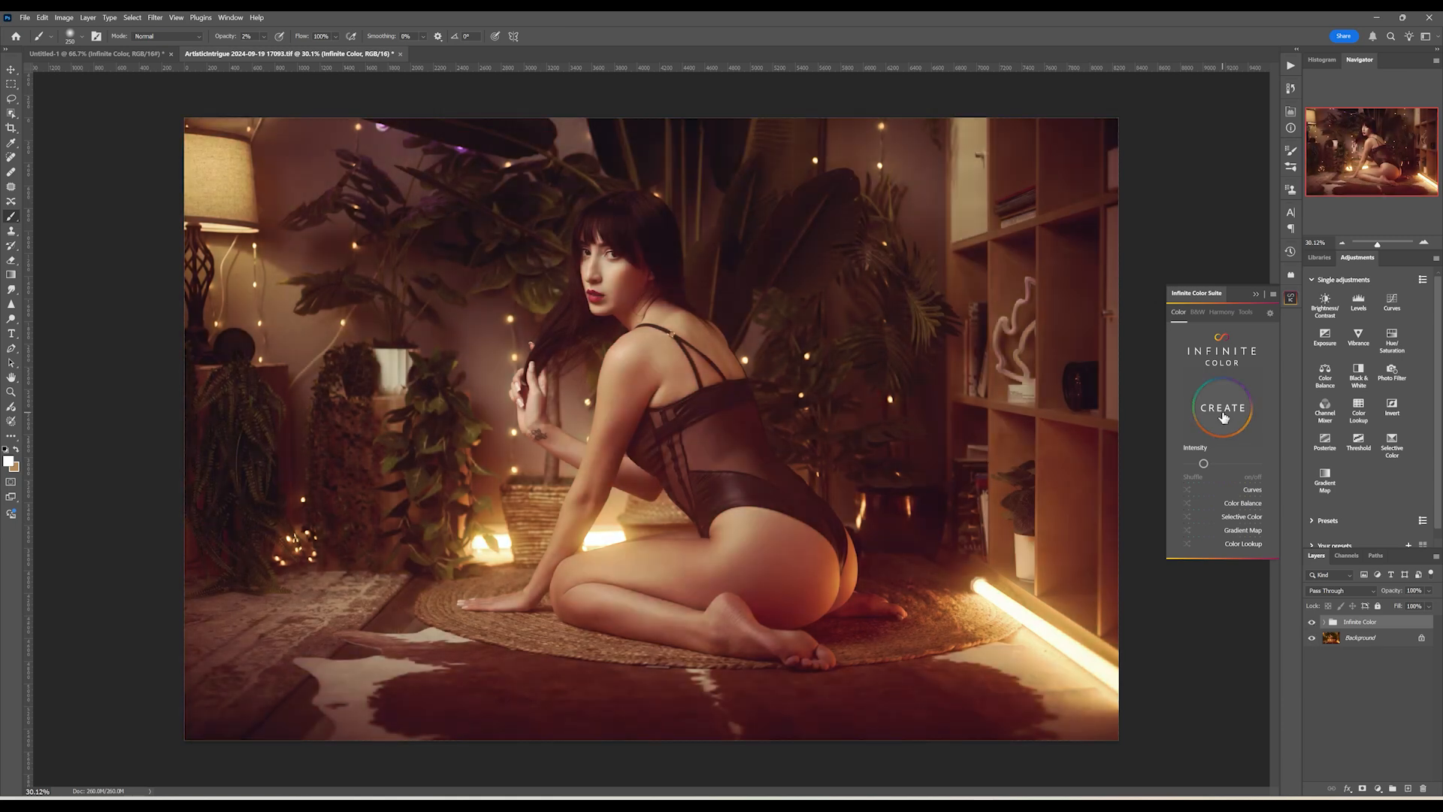
left_click(1223, 416)
left_click(1223, 415)
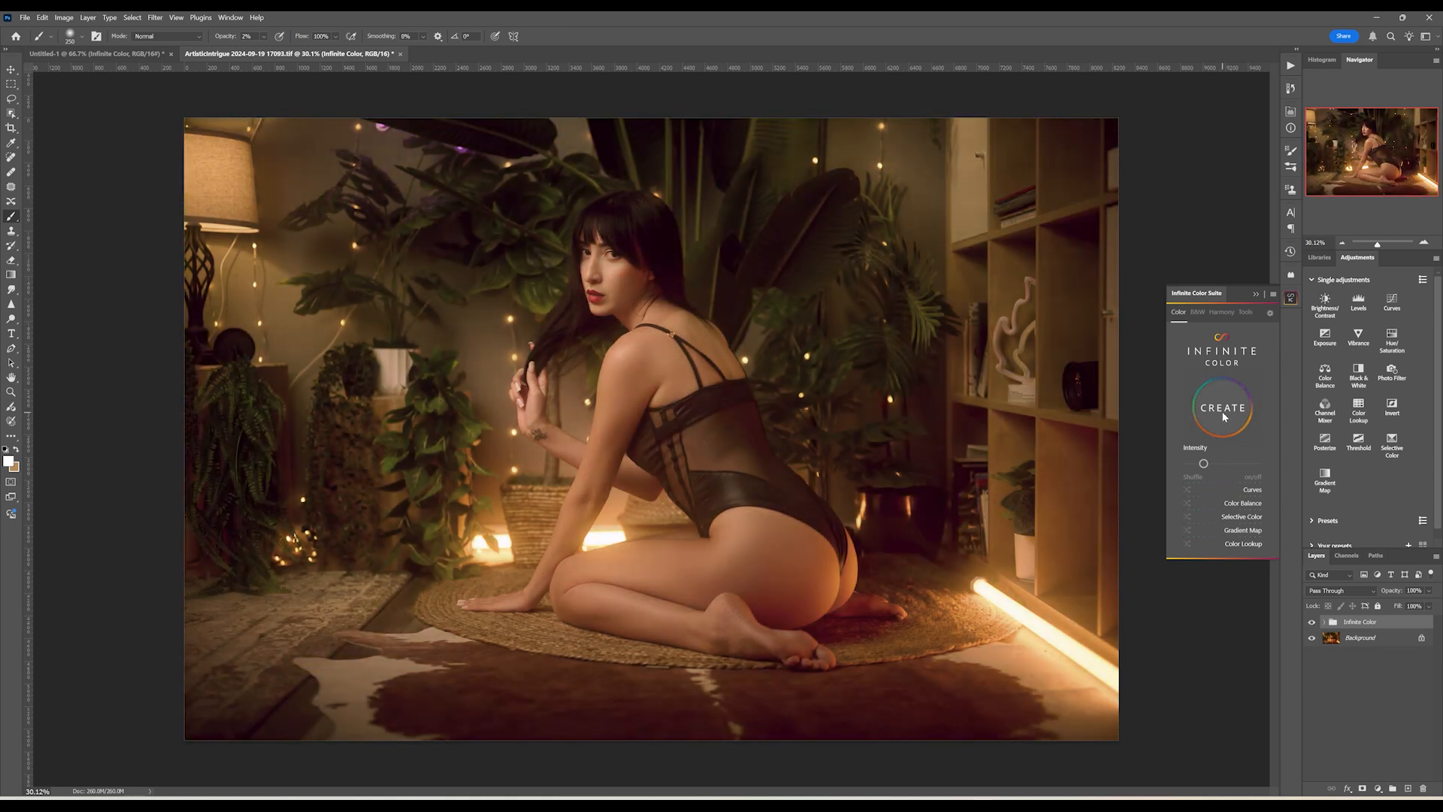
left_click(1223, 416)
left_click(1224, 416)
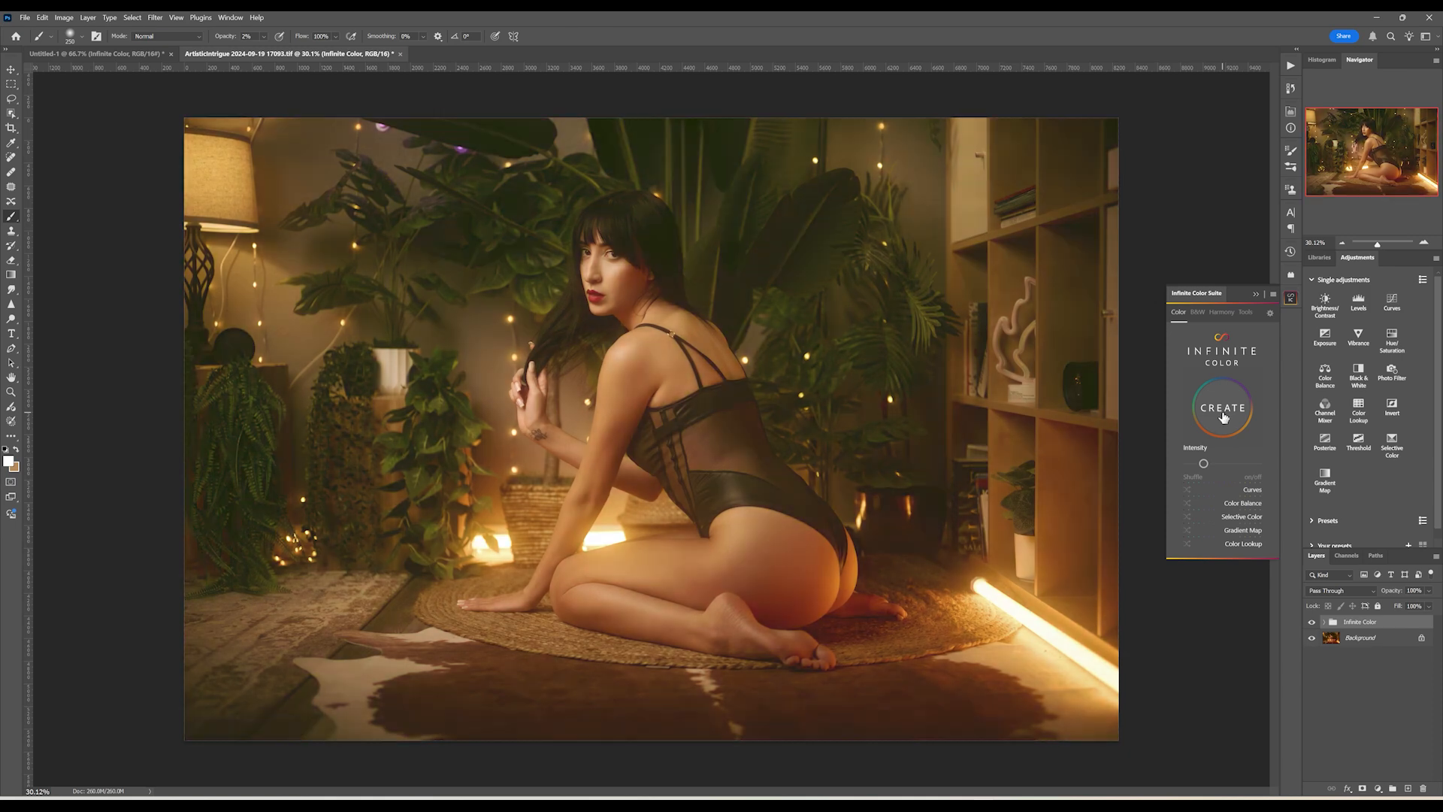
left_click(1223, 415)
left_click(1223, 415)
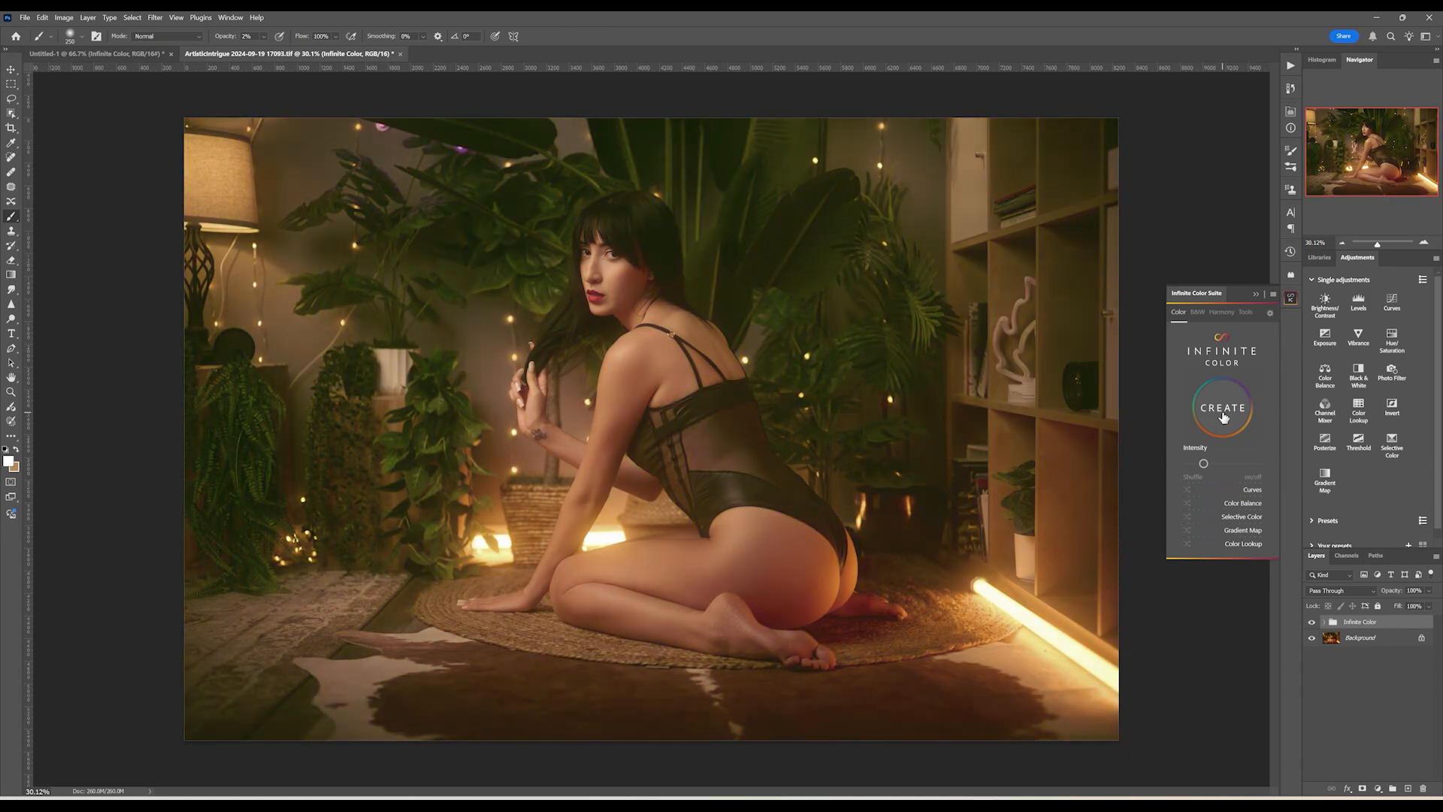
left_click(1223, 415)
Try the current grade at 50% opacity, return the group to 100%, and create another Infinite Color variation.
left_click(1414, 591)
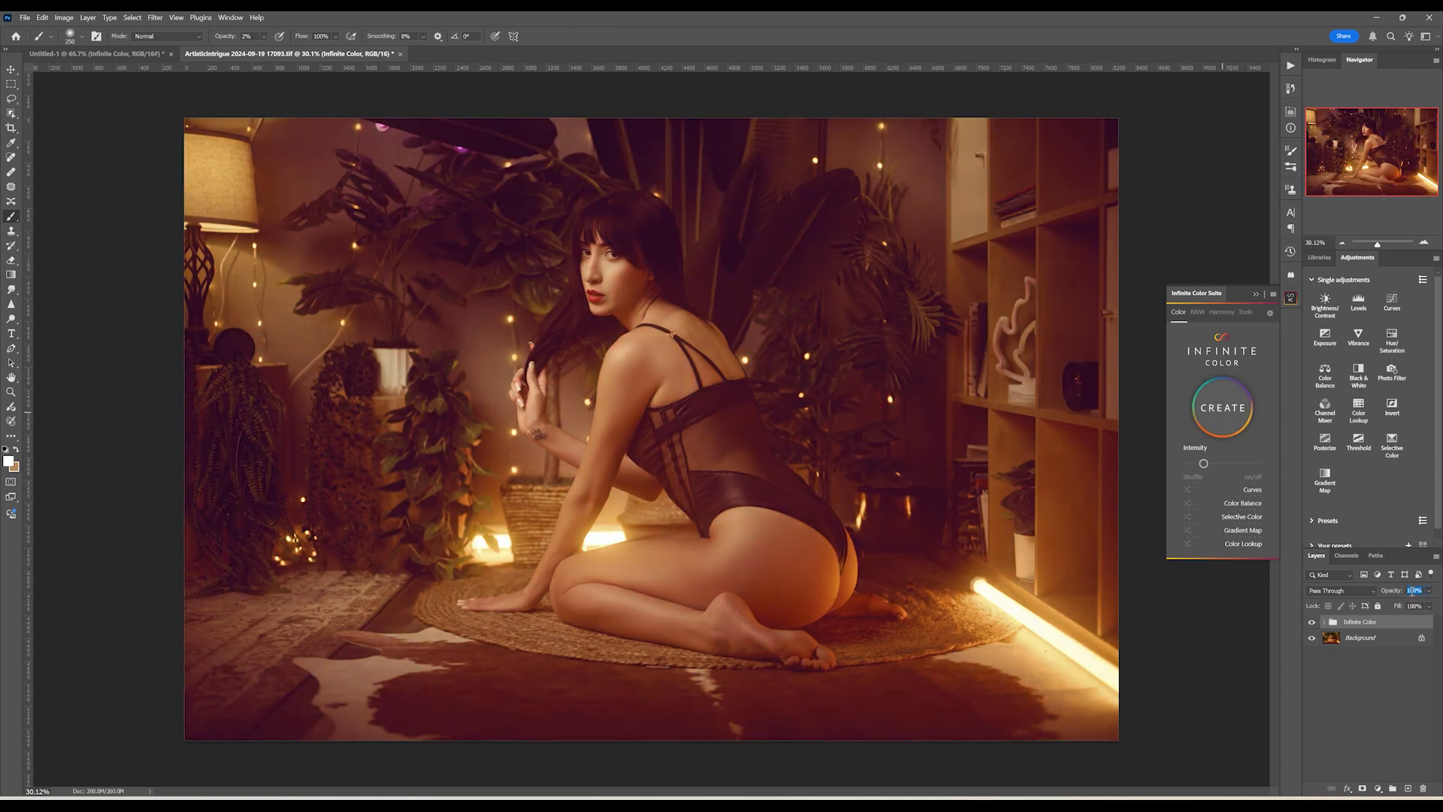
type("50")
key("Return")
left_click_drag(1393, 595, 1414, 594)
left_click(1224, 414)
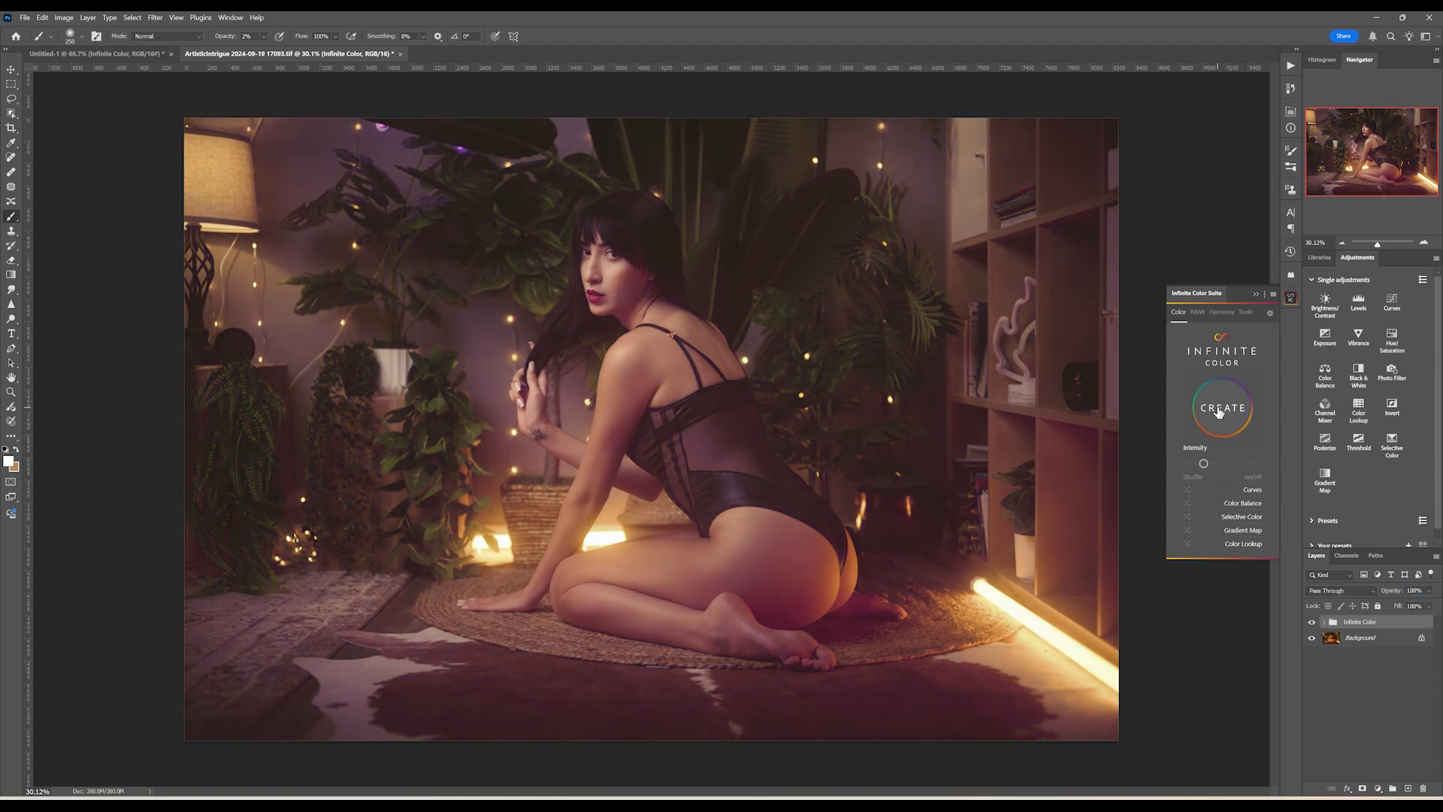
Generate another Infinite Color grade, compare the image with and without it, and put the plugin away.
left_click(1219, 412)
left_click(1219, 411)
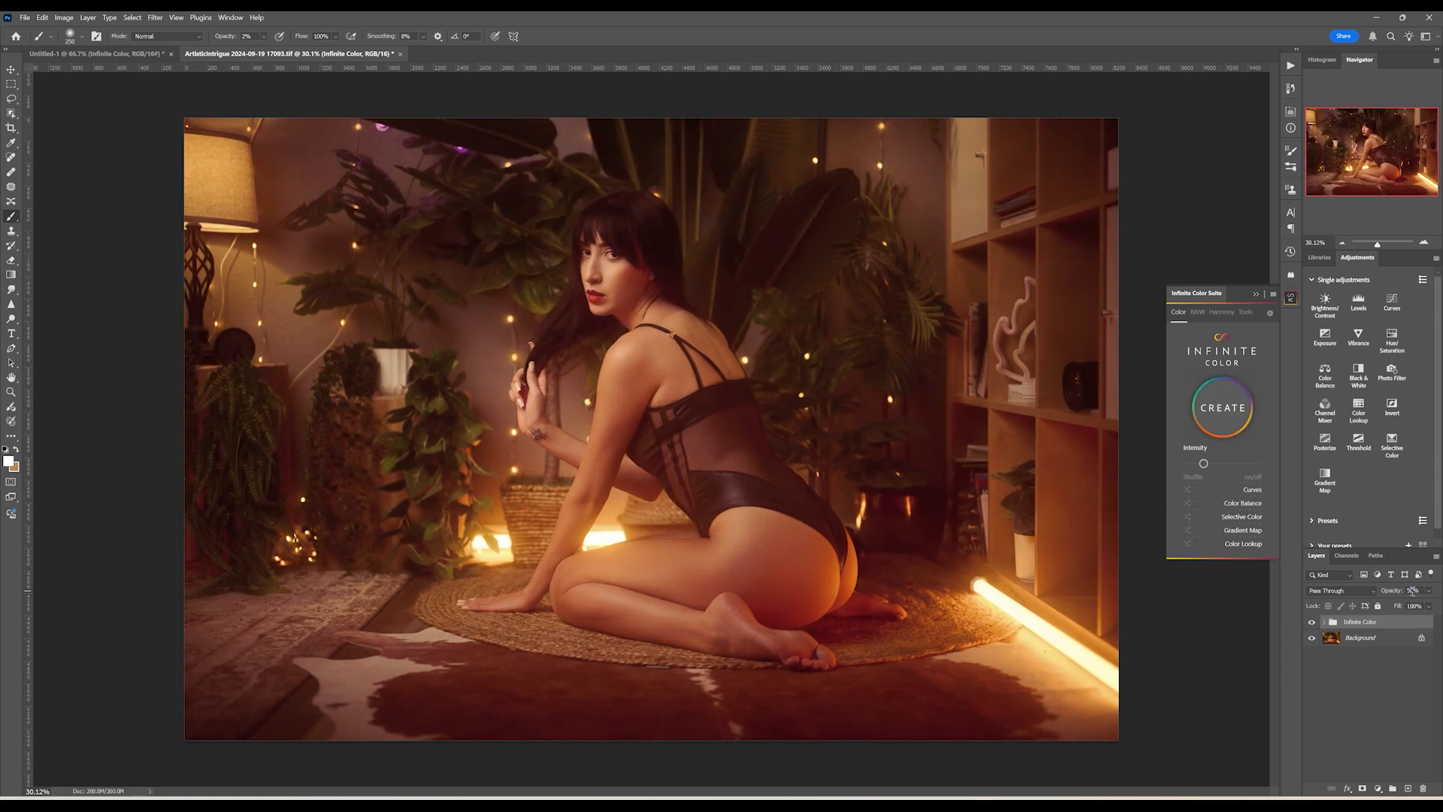
left_click(1311, 622)
left_click(1311, 623)
left_click(1256, 296)
Add a Gradient Map directly above the Background using the default black and white colors, and reverse its gradient.
left_click(1383, 639)
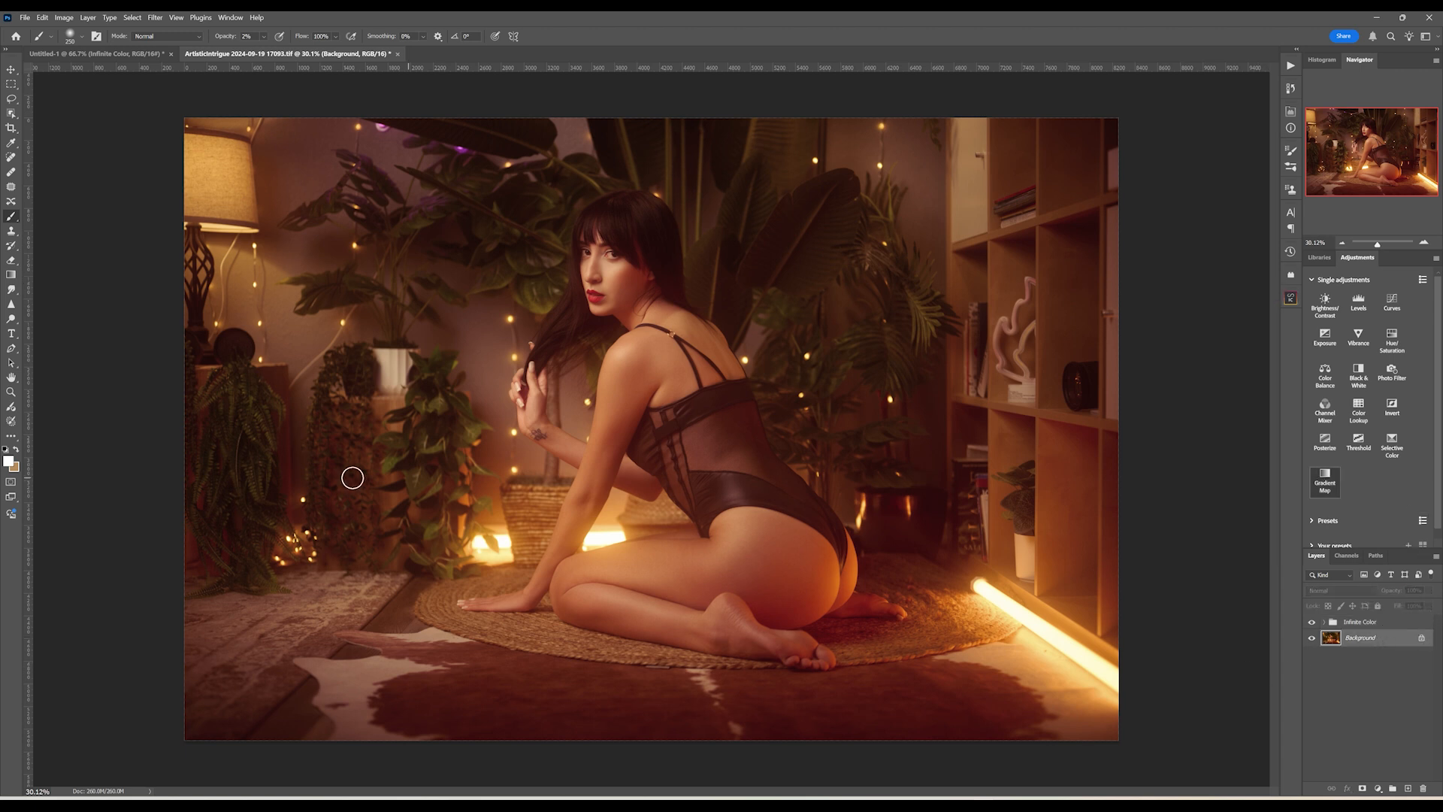
left_click(5, 449)
left_click(16, 449)
left_click(1324, 478)
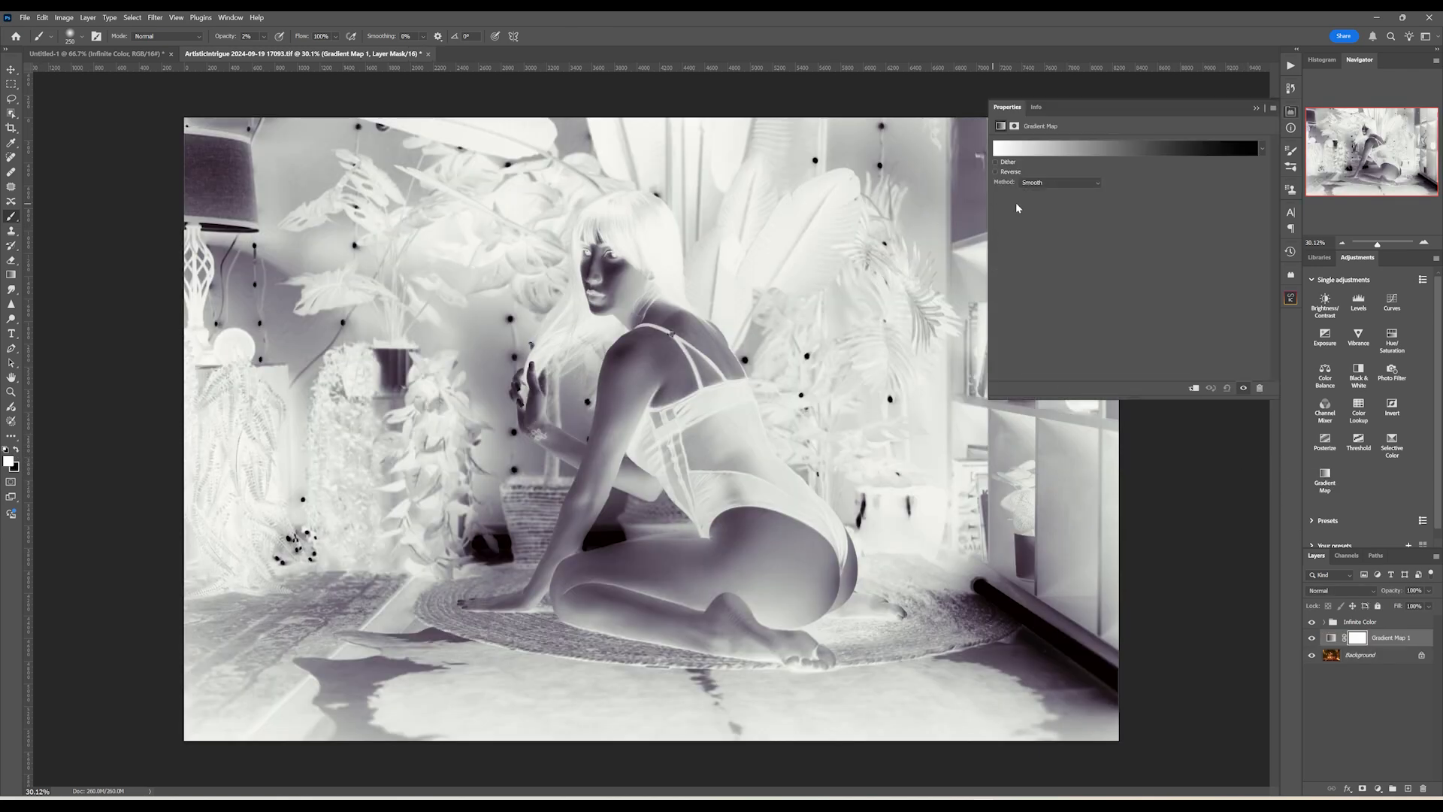
left_click(995, 172)
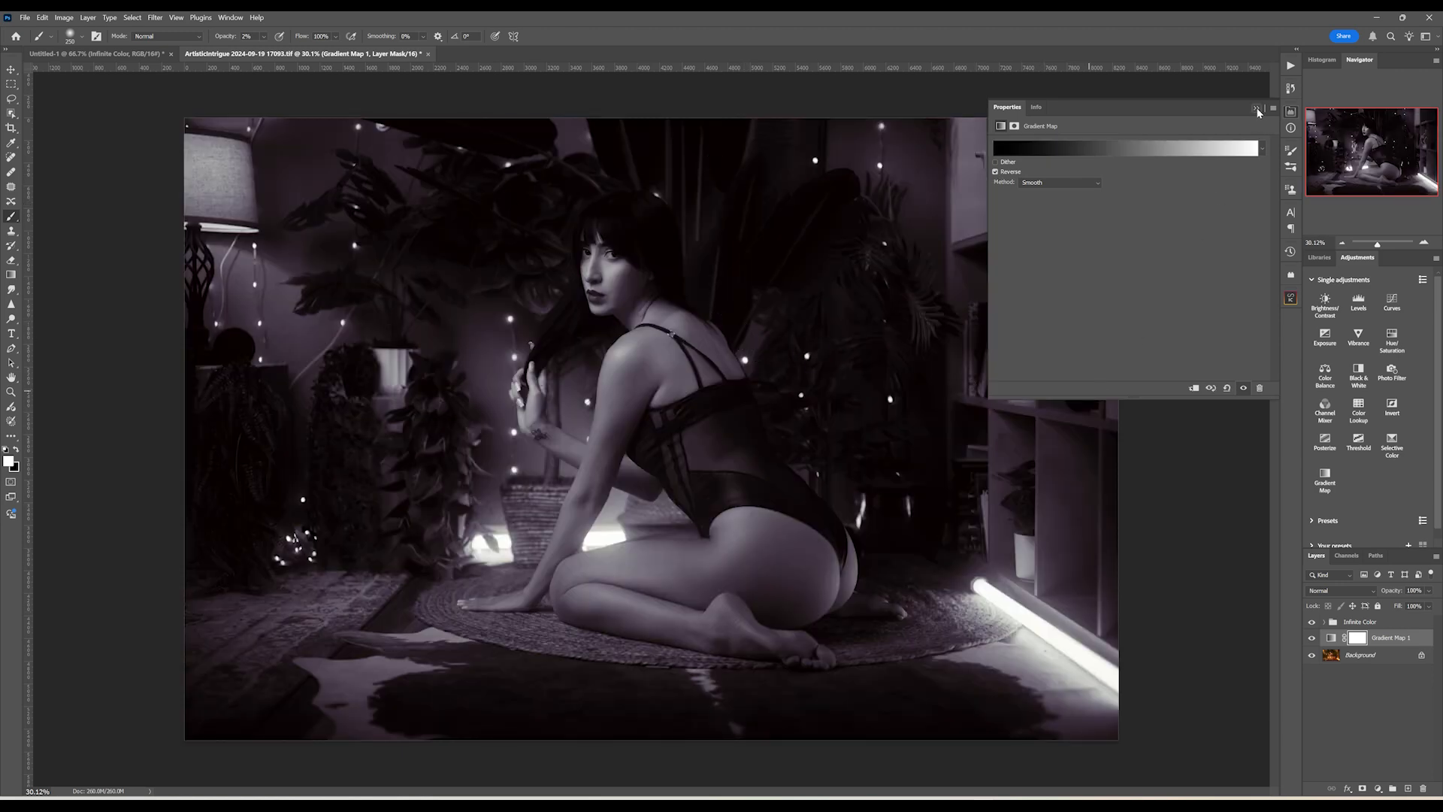
Set the gradient map layer to Soft Light blending at 10% opacity and put its properties away.
left_click(1339, 590)
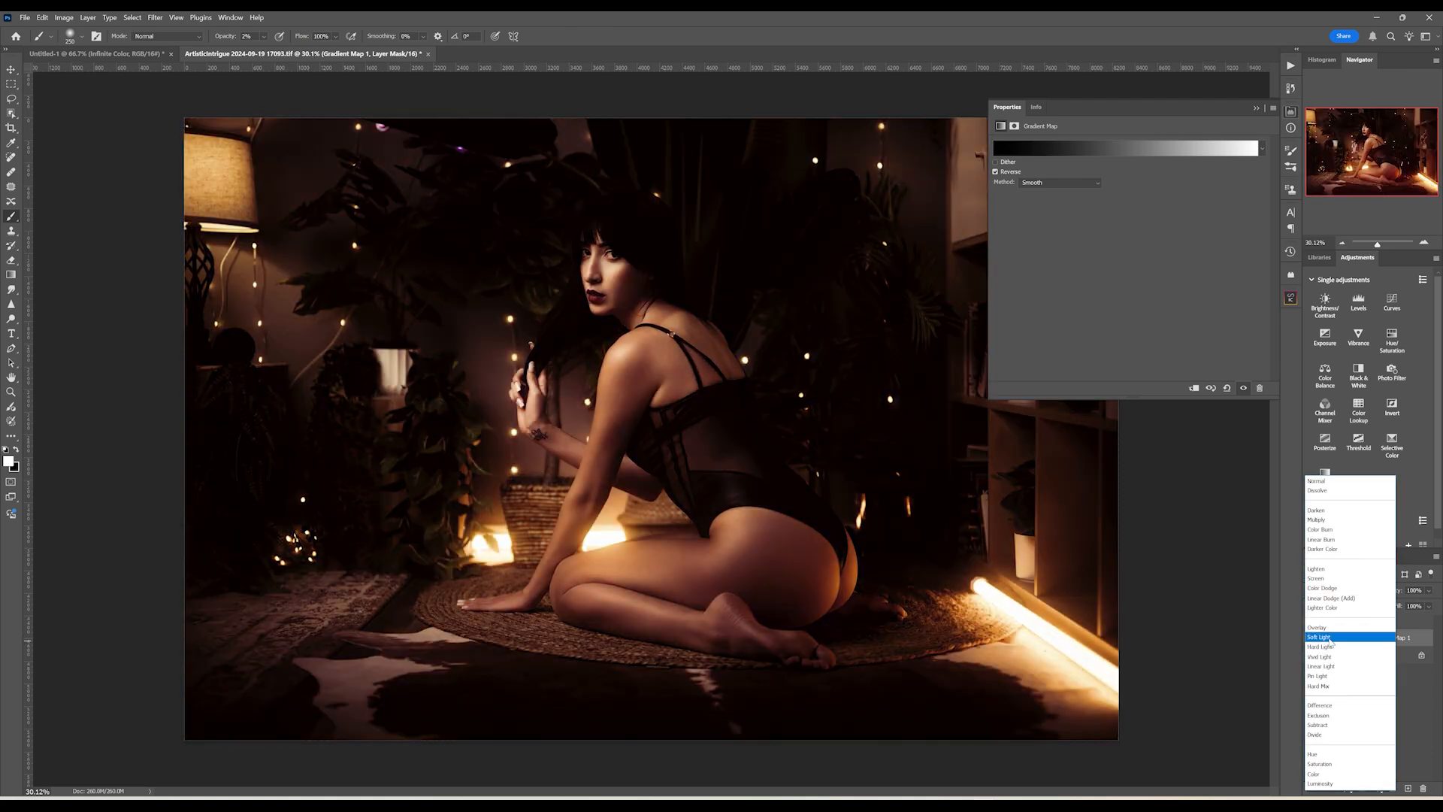
left_click(1330, 637)
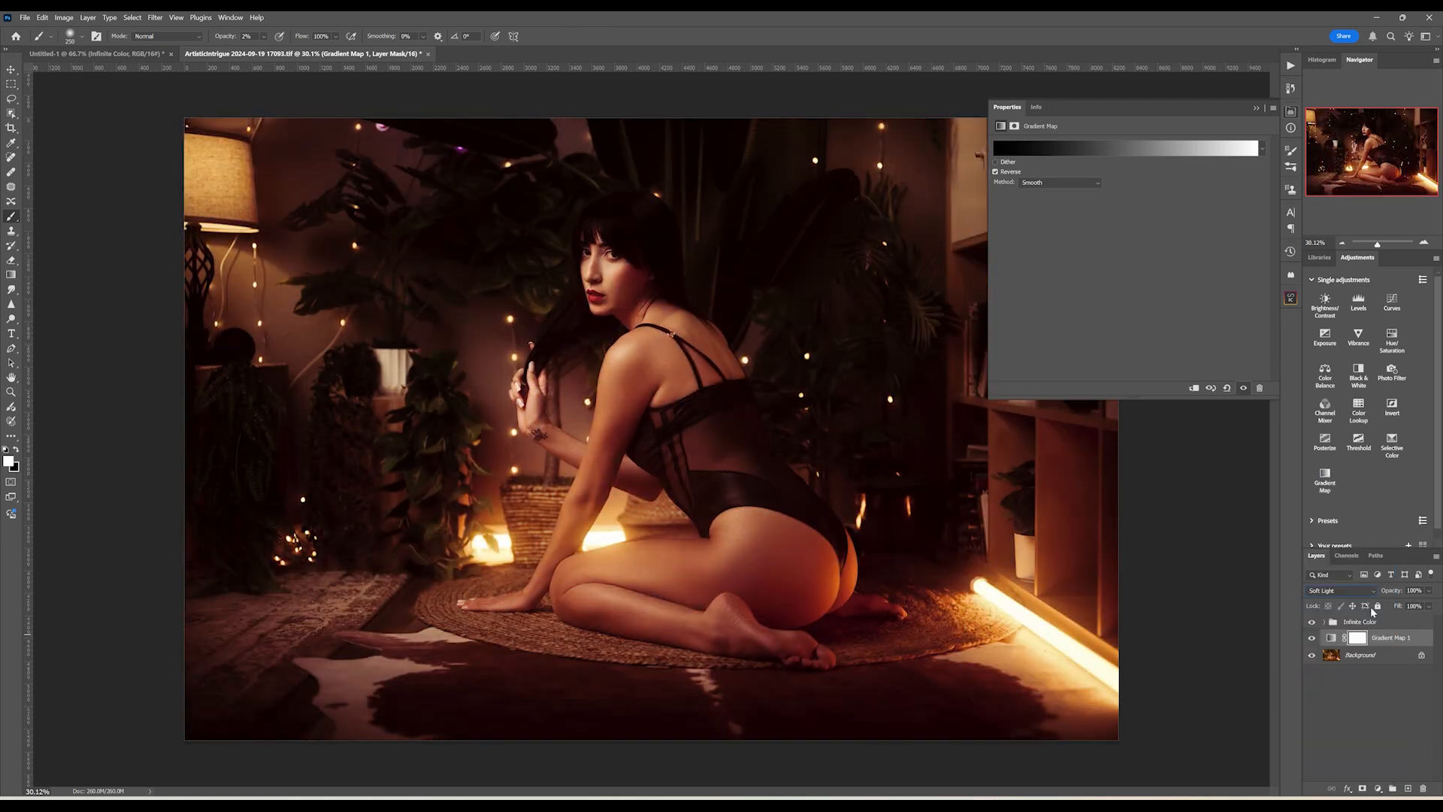
left_click(1416, 590)
type("10")
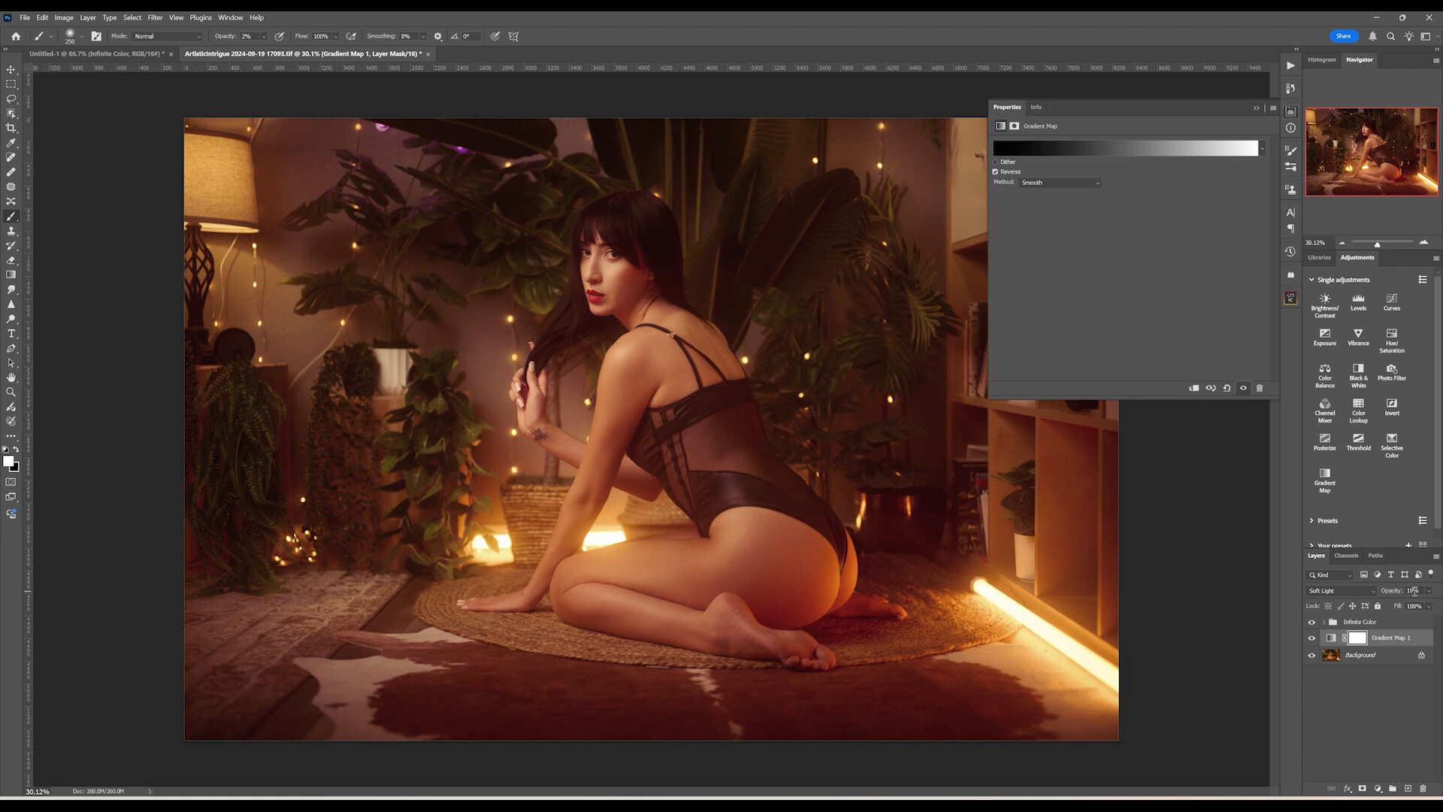
left_click(1253, 109)
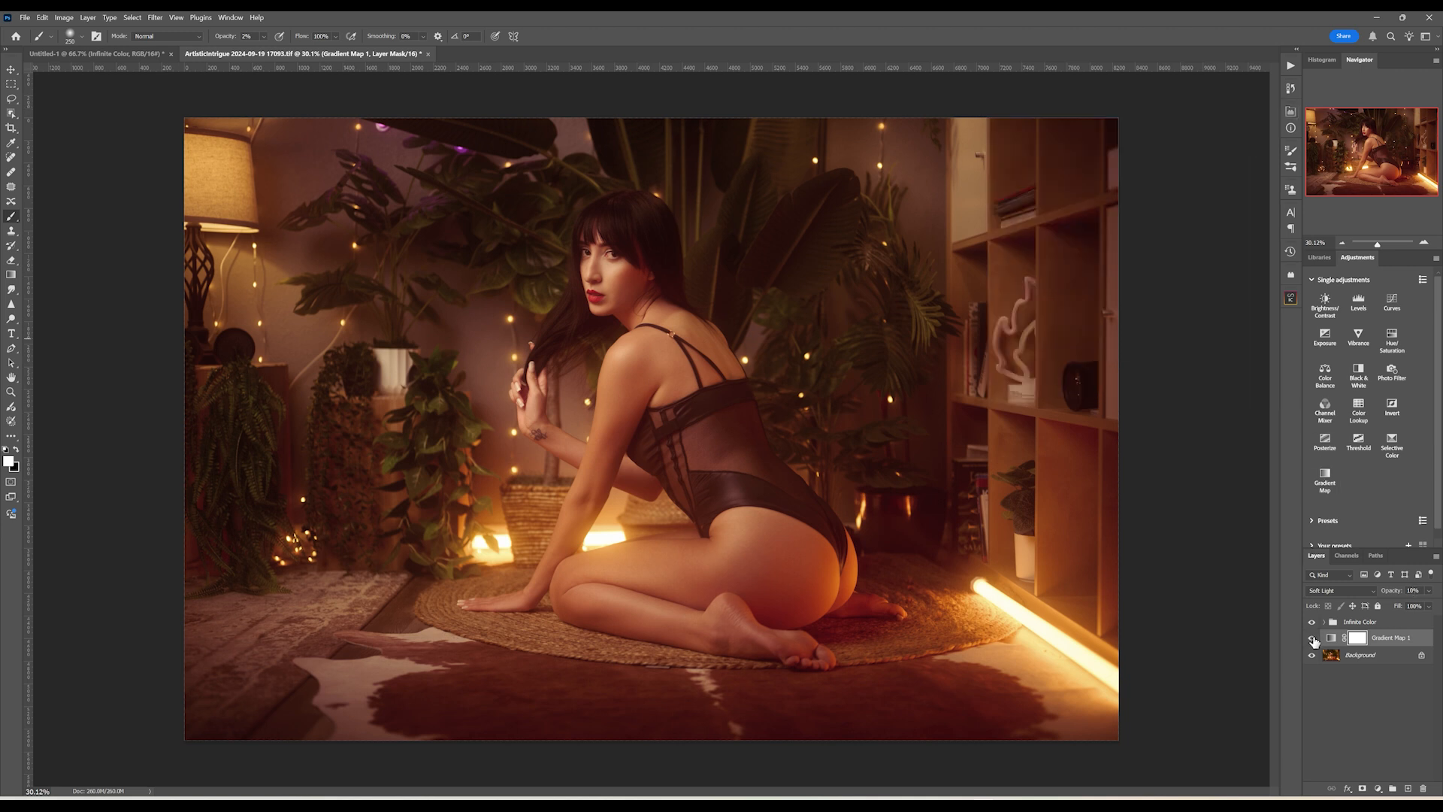
Compare the image repeatedly with and without the gradient map to judge its contrast effect.
left_click(1312, 638)
left_click(1312, 638)
left_click(1312, 638)
left_click(1312, 637)
left_click(1312, 637)
left_click(1312, 638)
left_click(1312, 638)
left_click(1312, 638)
Set the gradient map layer's opacity to 12% and check the image with and without it.
left_click(1411, 590)
left_click(1312, 638)
left_click(1311, 639)
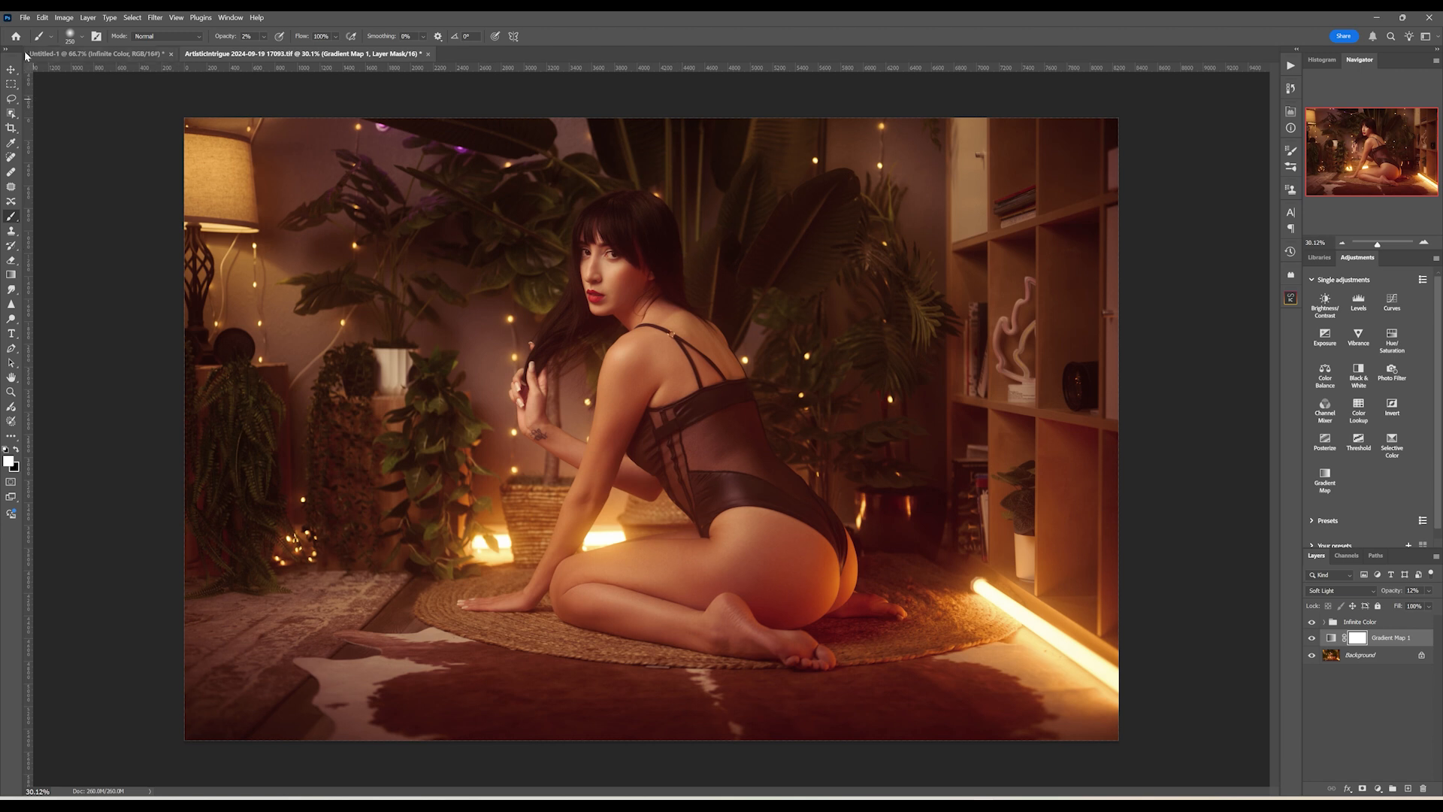
Export the image as a JPG 2180 px wide at quality 7 into the YouTube Edits folder.
left_click(25, 17)
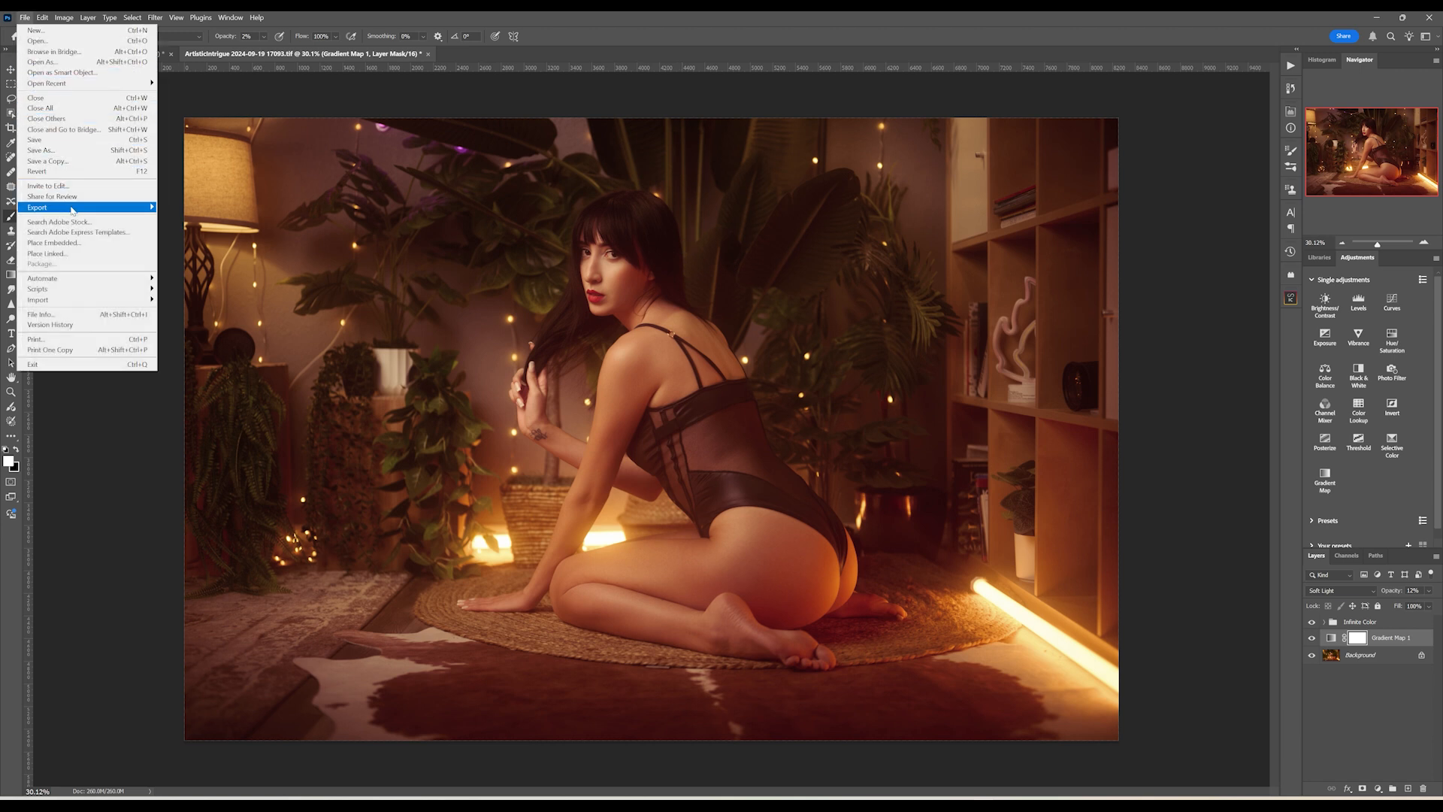
mouse_move(73, 211)
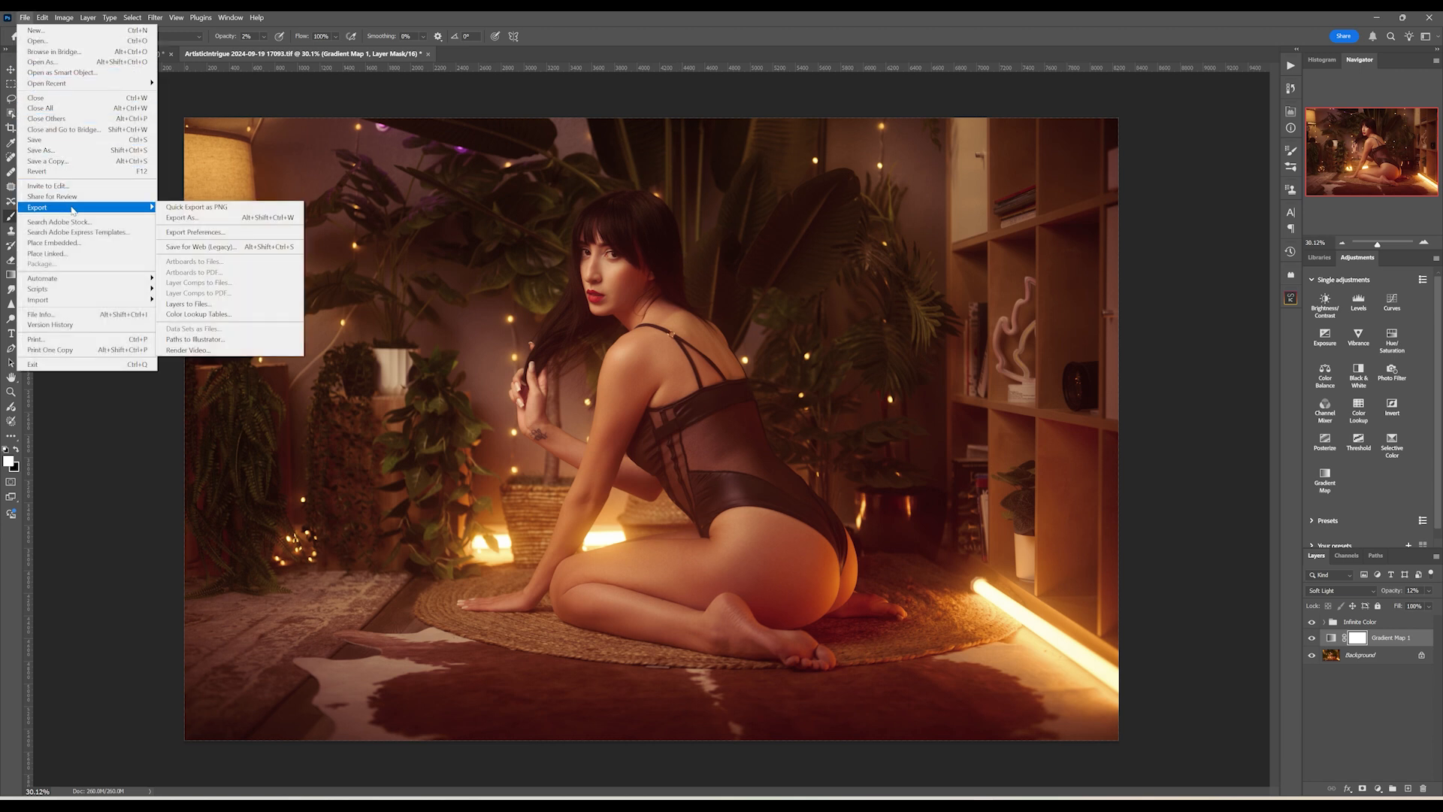
left_click(188, 218)
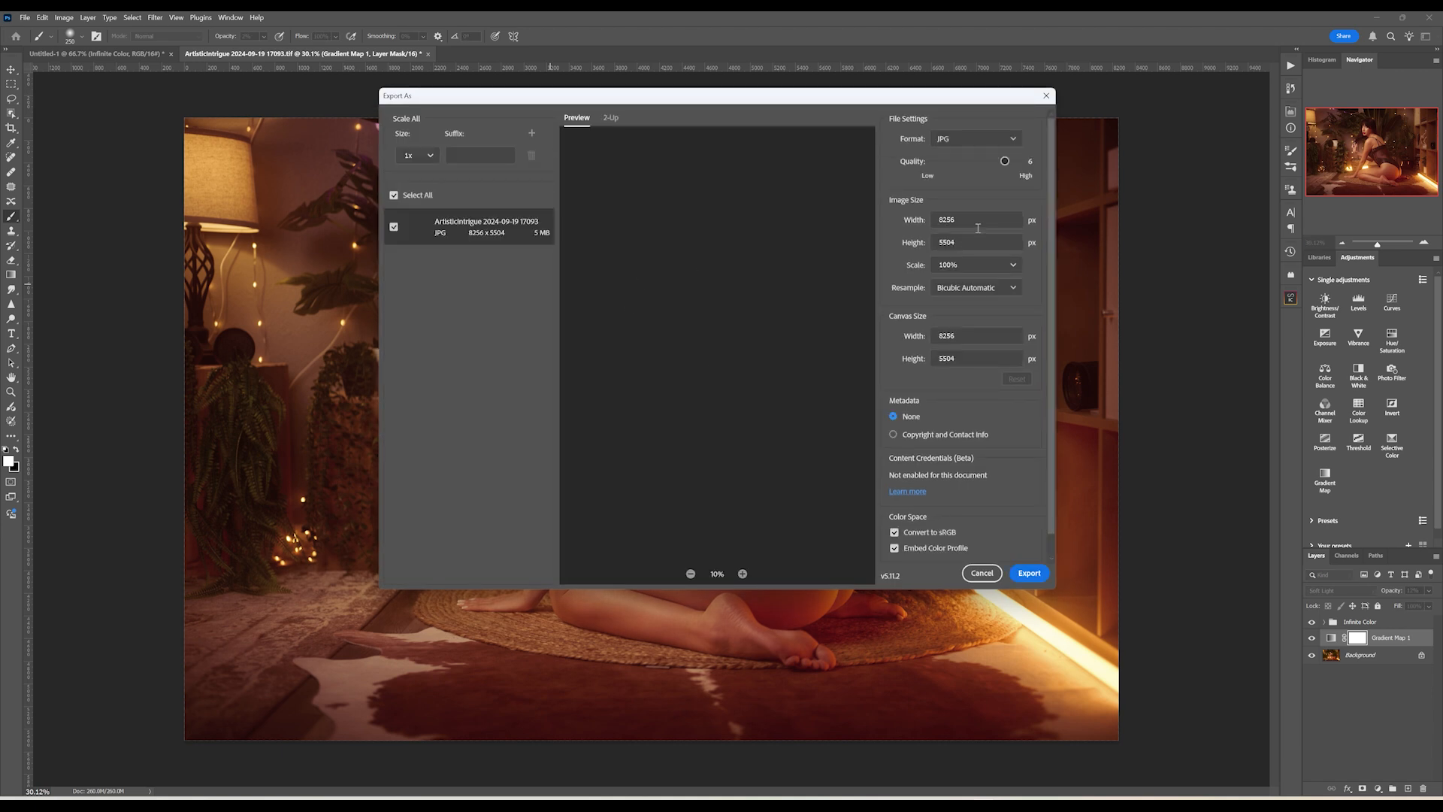
type("21")
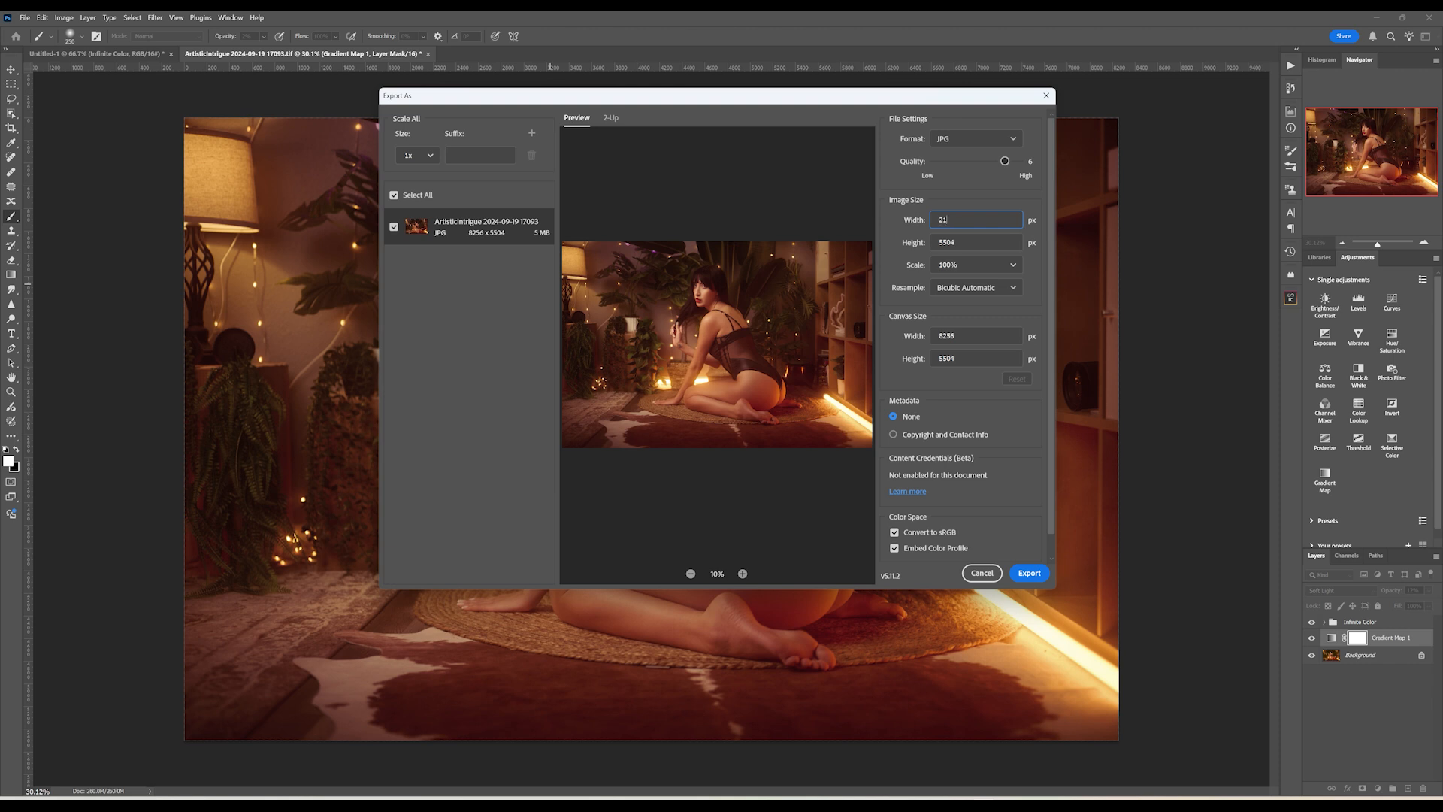
type("80")
left_click_drag(1003, 160, 1019, 160)
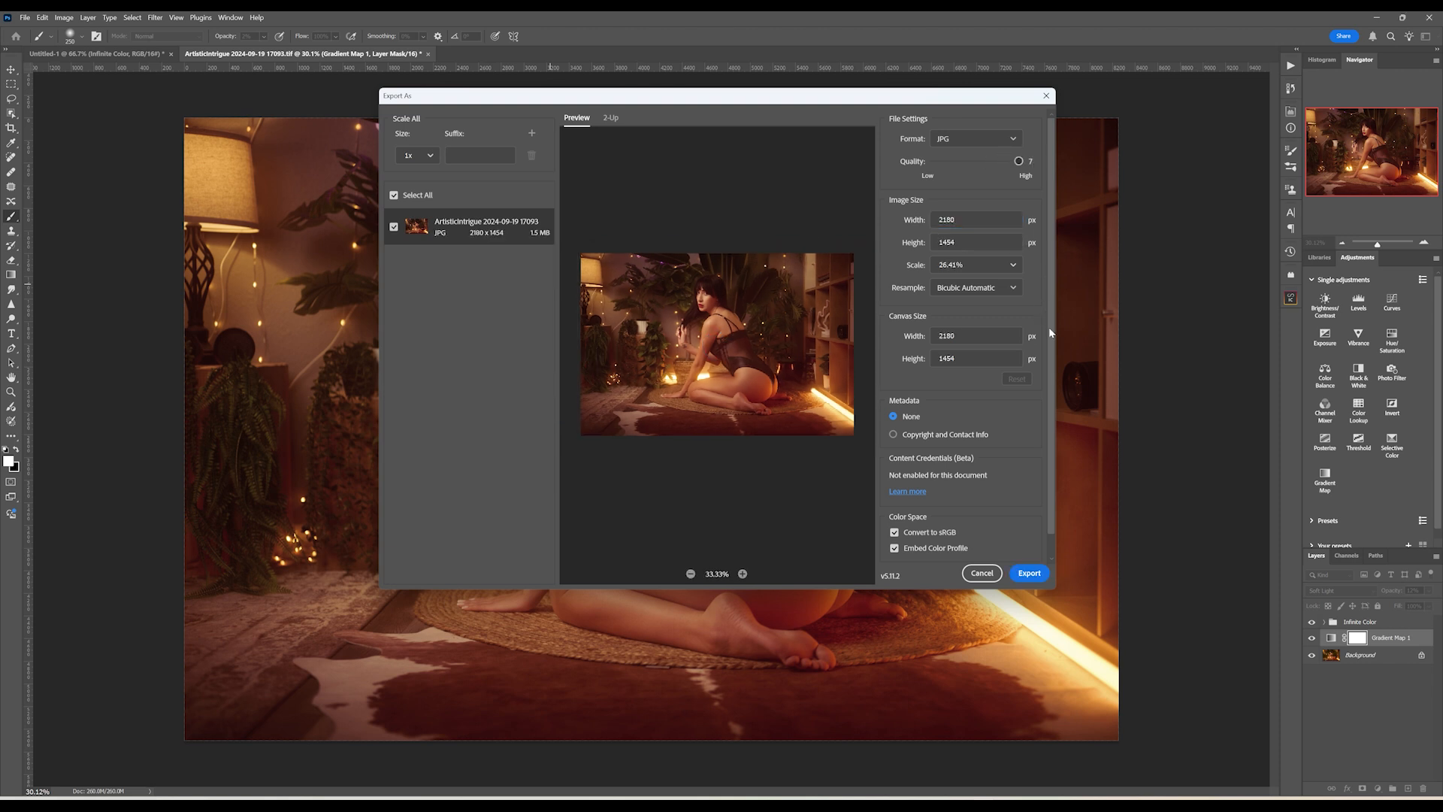
left_click(1027, 571)
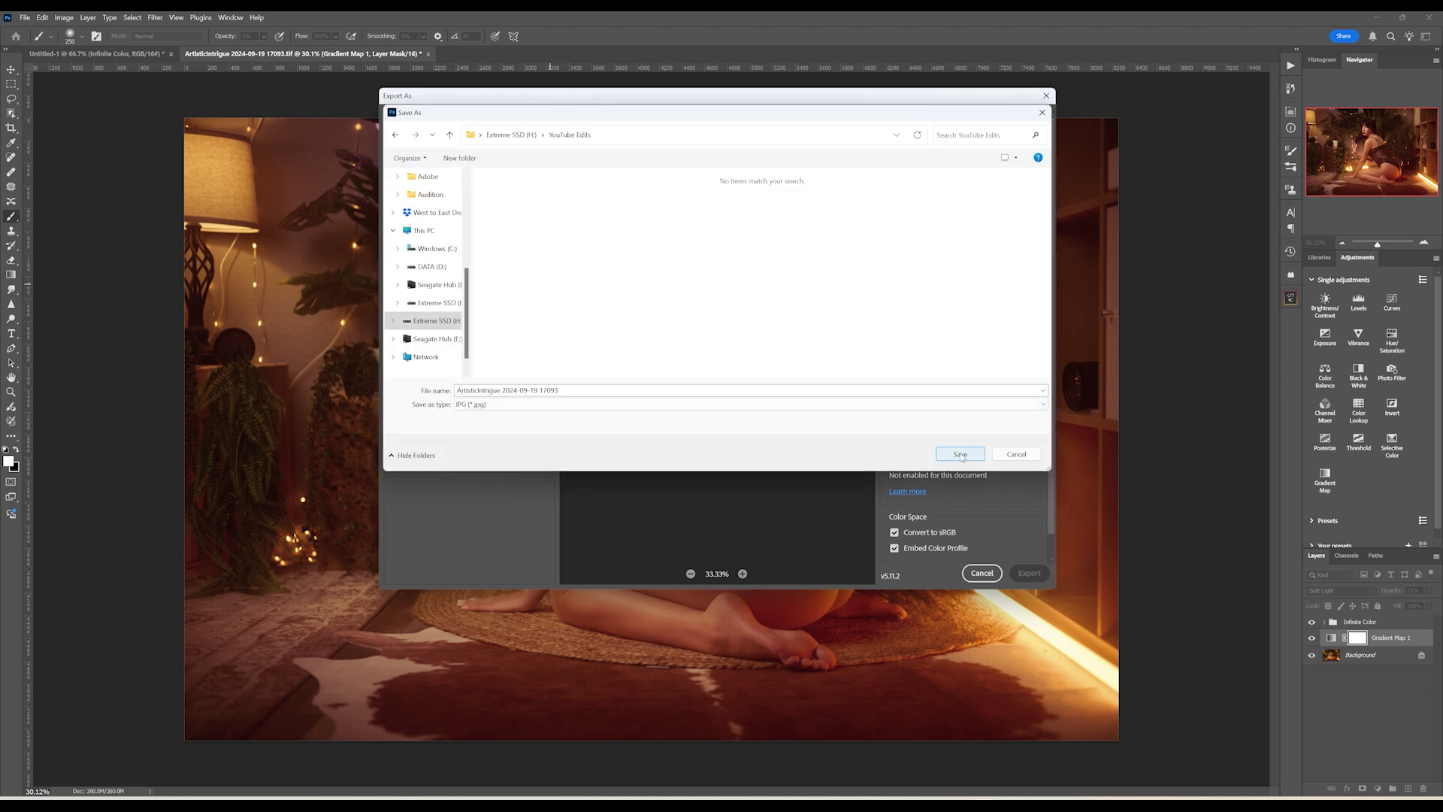
left_click(960, 454)
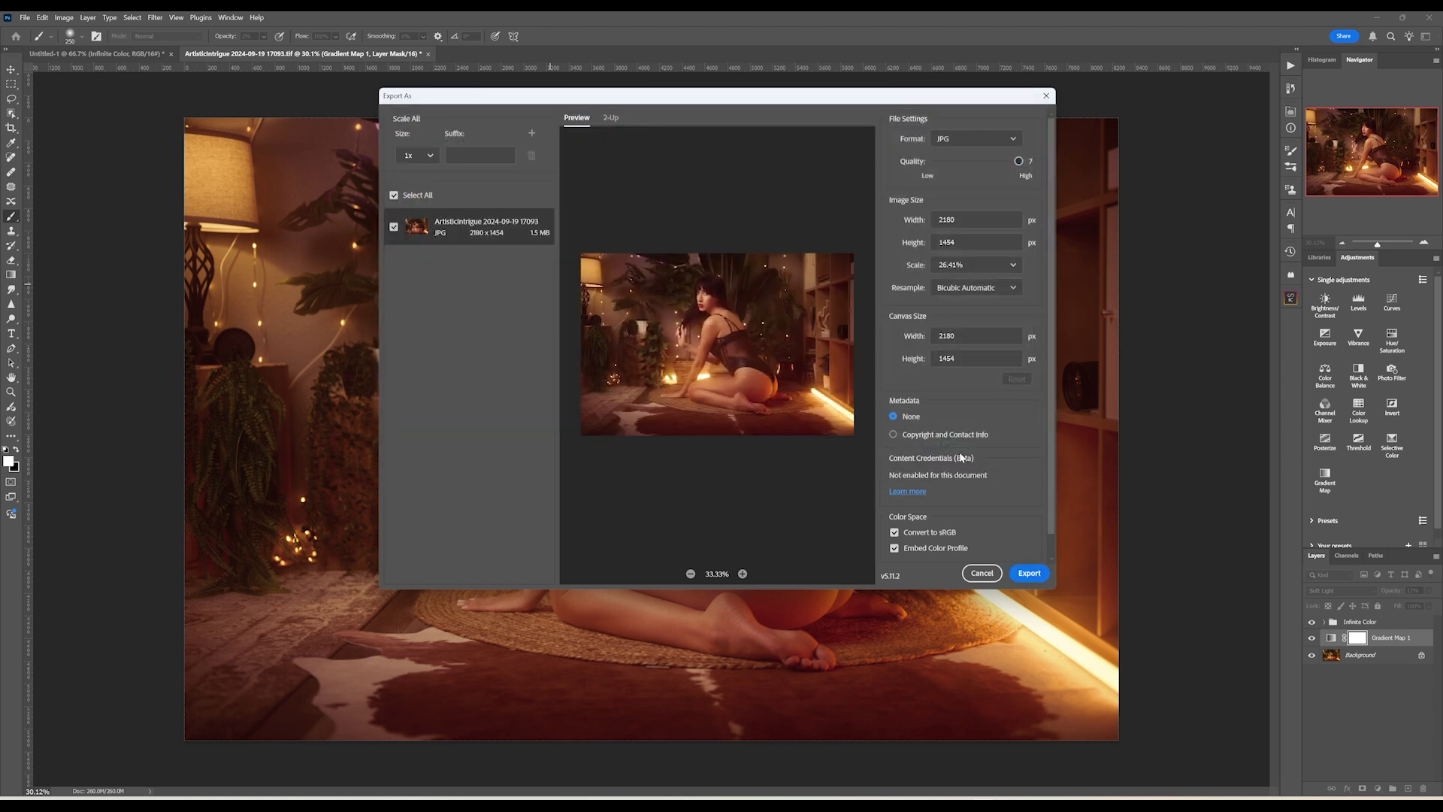